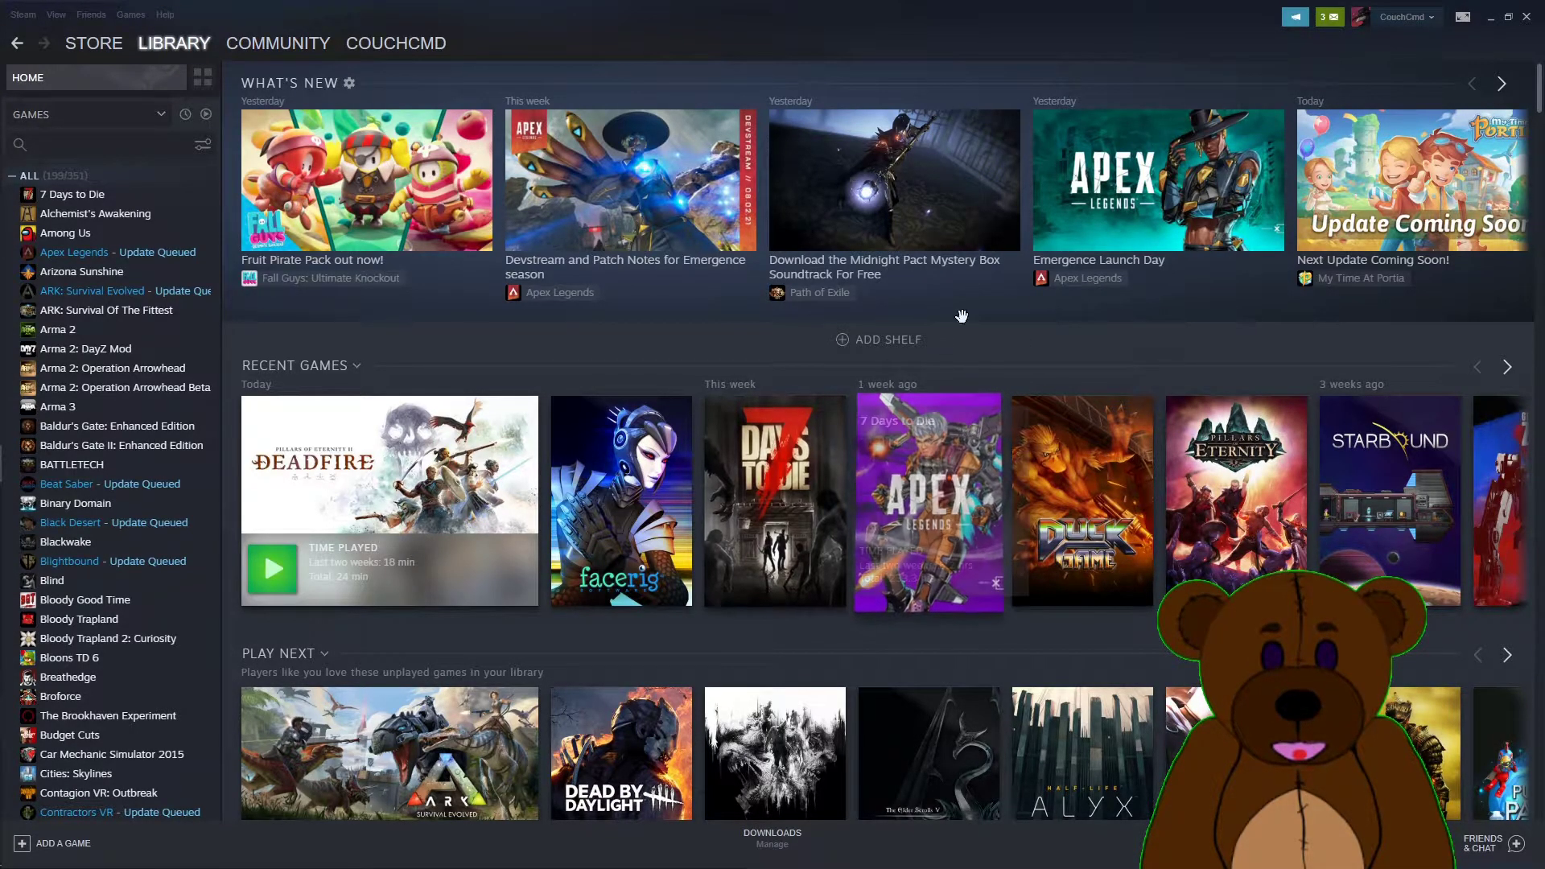
# Open the Workshop page of Pillars of Eternity II: Deadfire by searching the workshops for "pill".
pyautogui.moveTo(267, 46)
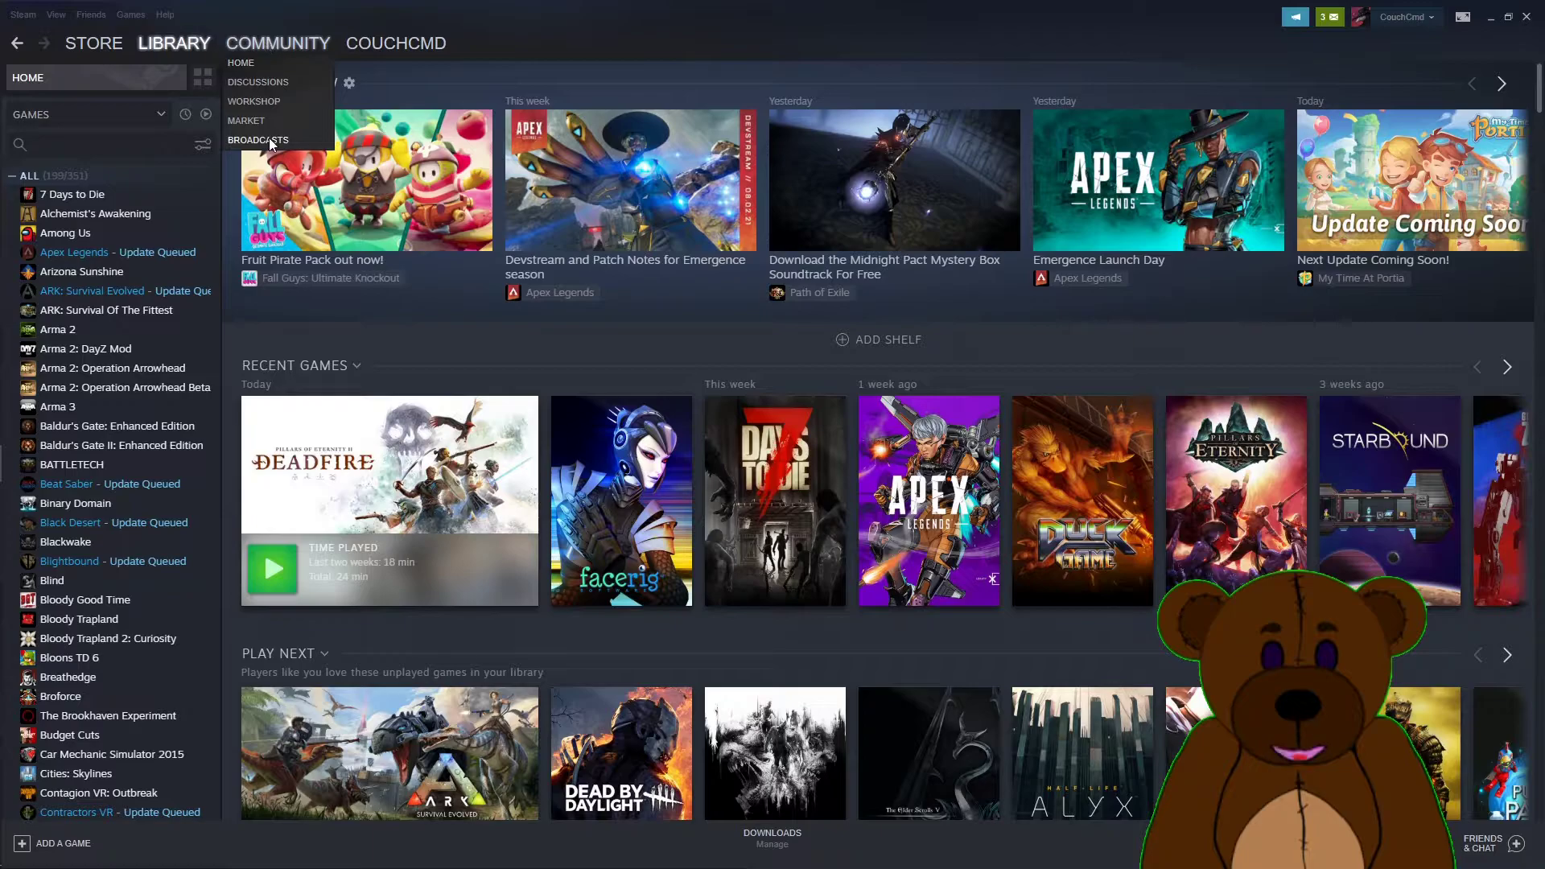
pyautogui.click(264, 102)
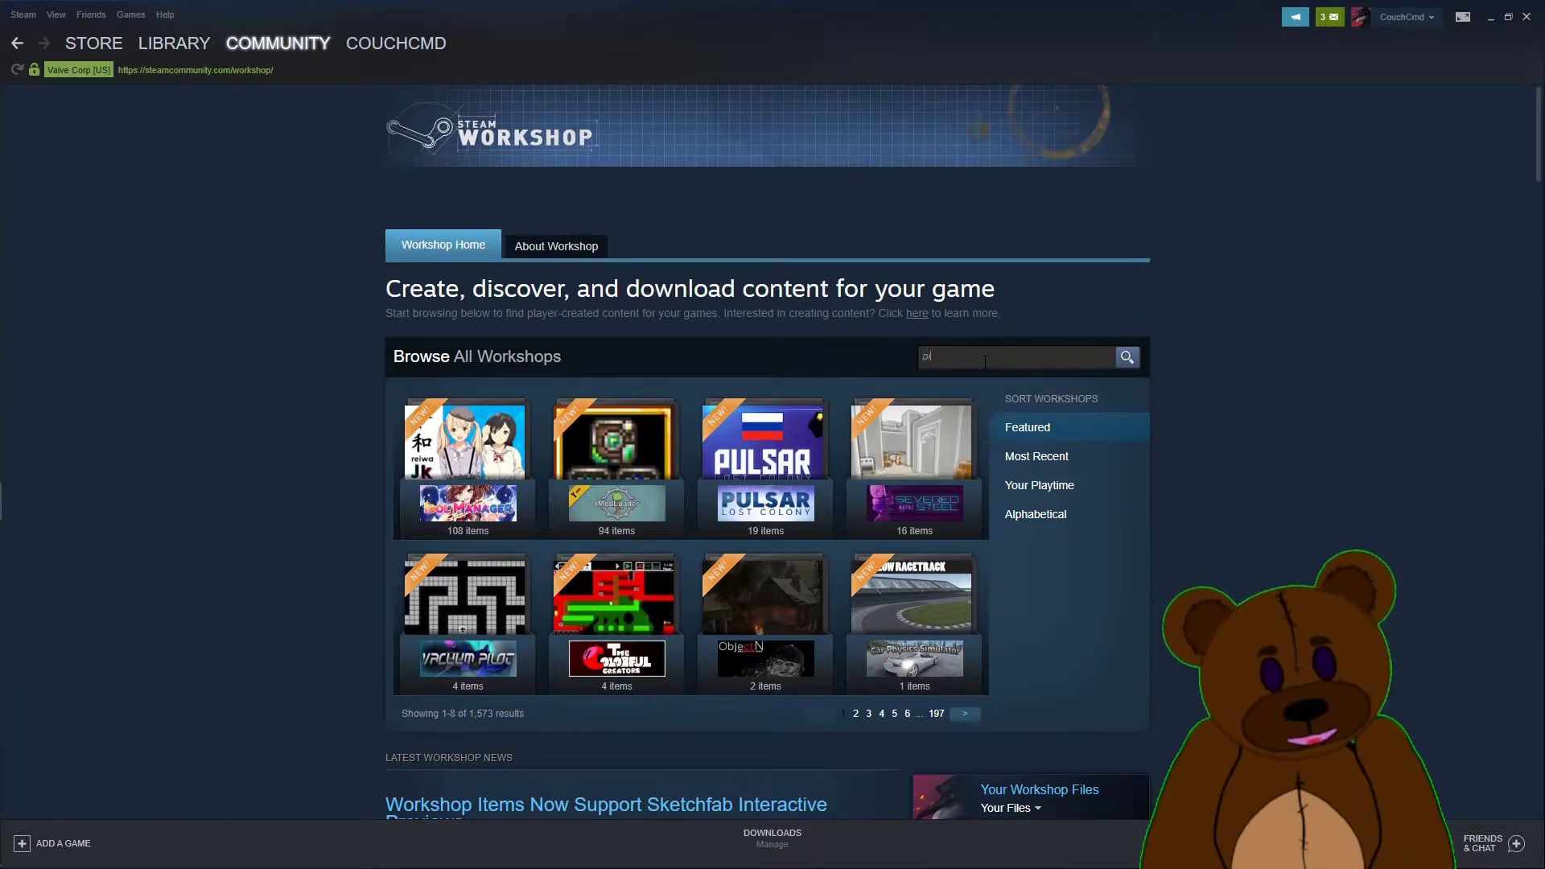
pyautogui.click(983, 360)
pyautogui.write('pill')
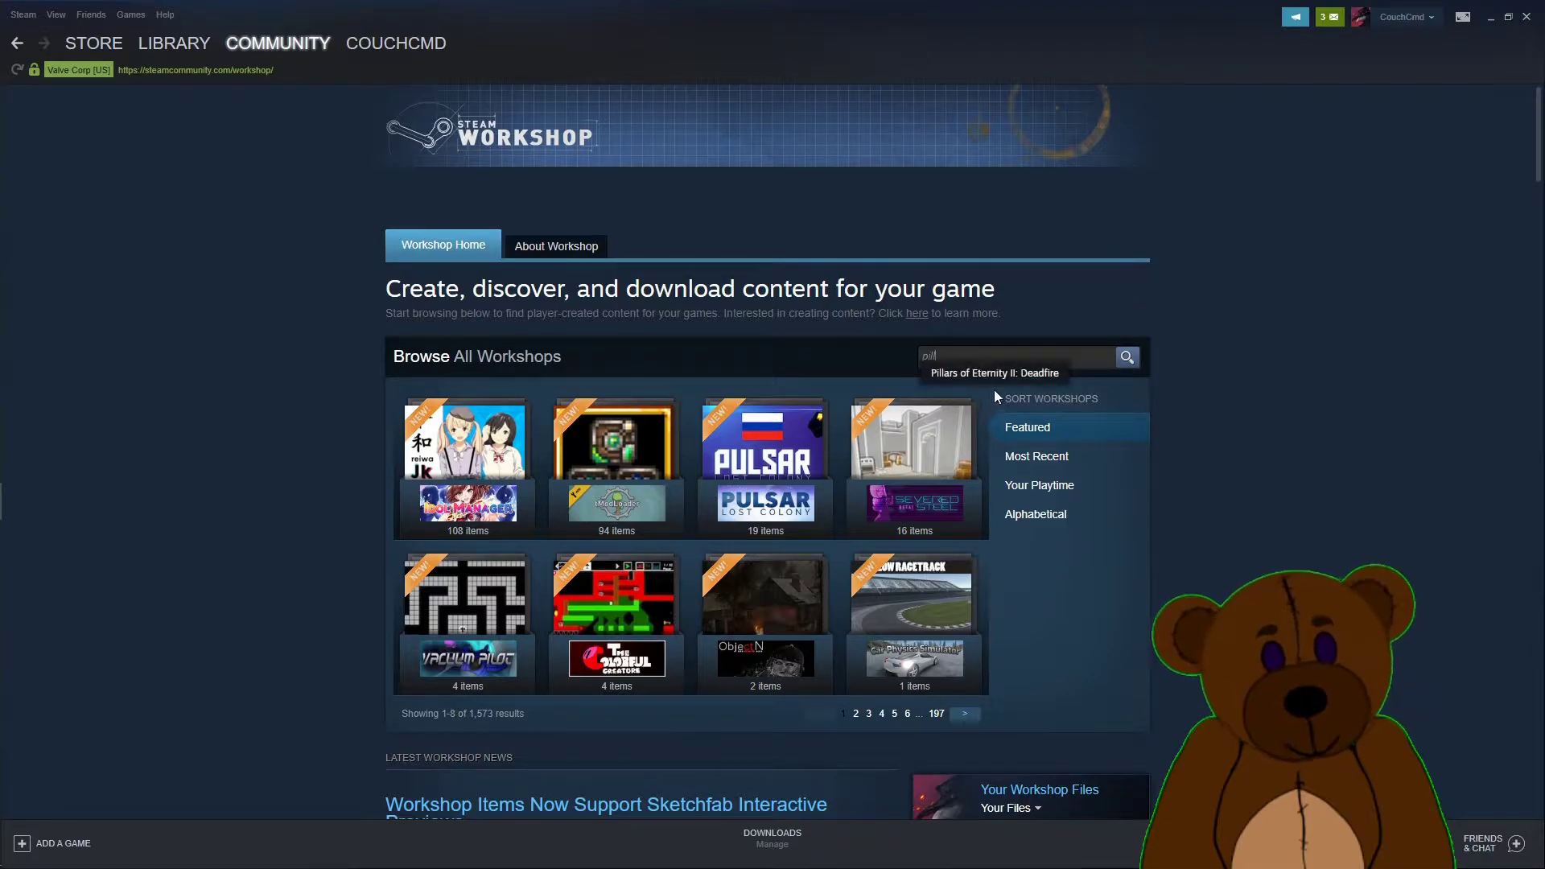
pyautogui.click(995, 373)
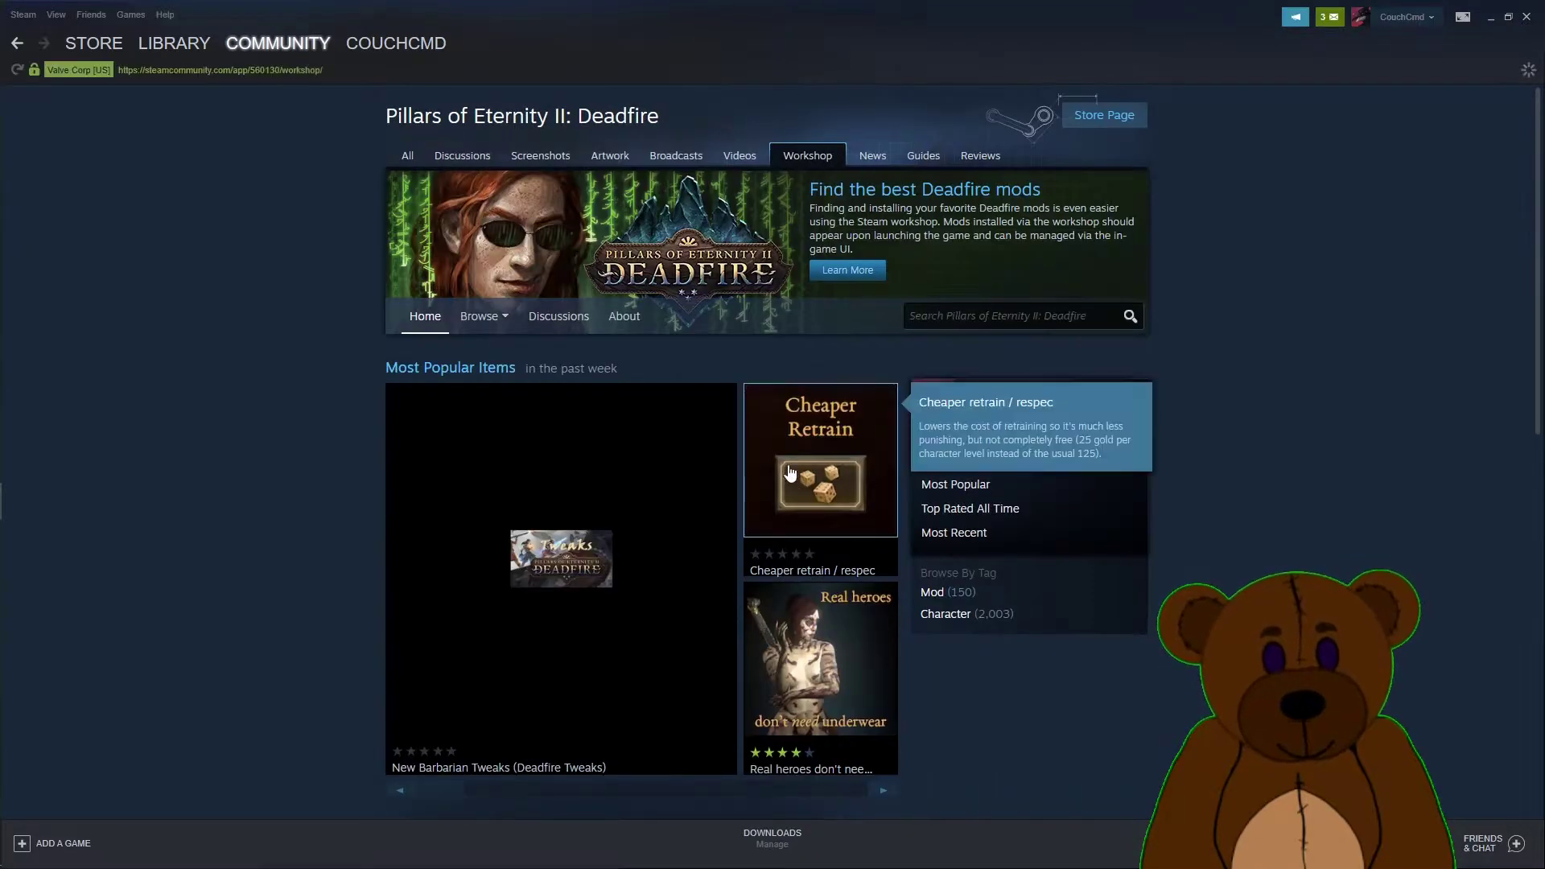
# Open the Heroic Origins mod from the Deadfire Workshop's most subscribed items.
pyautogui.scroll(-5, 607, 465)
pyautogui.click(536, 385)
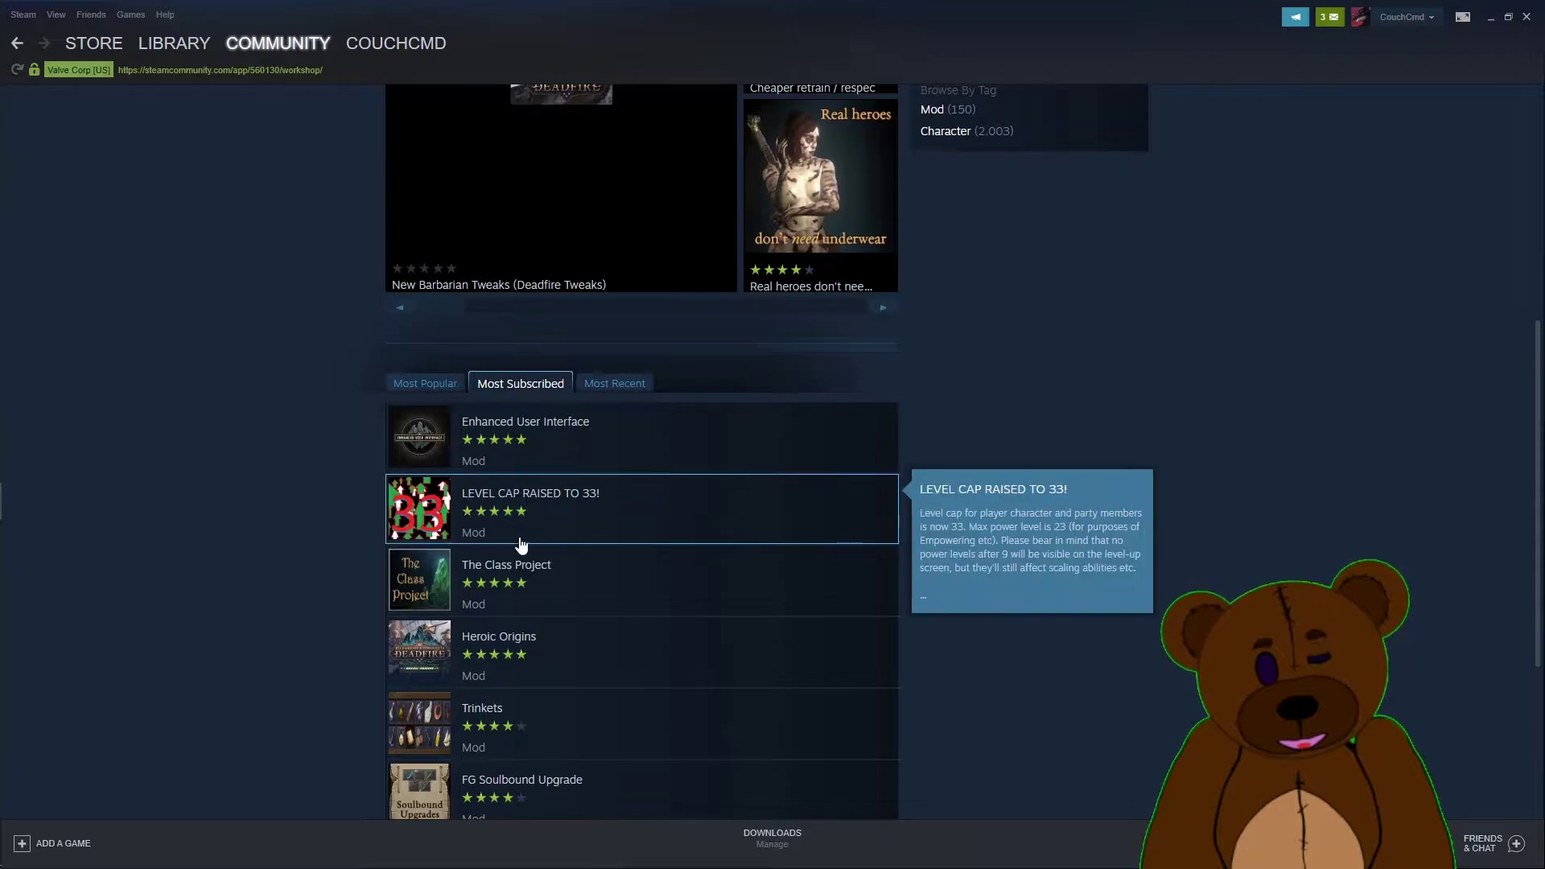
pyautogui.scroll(-3, 555, 563)
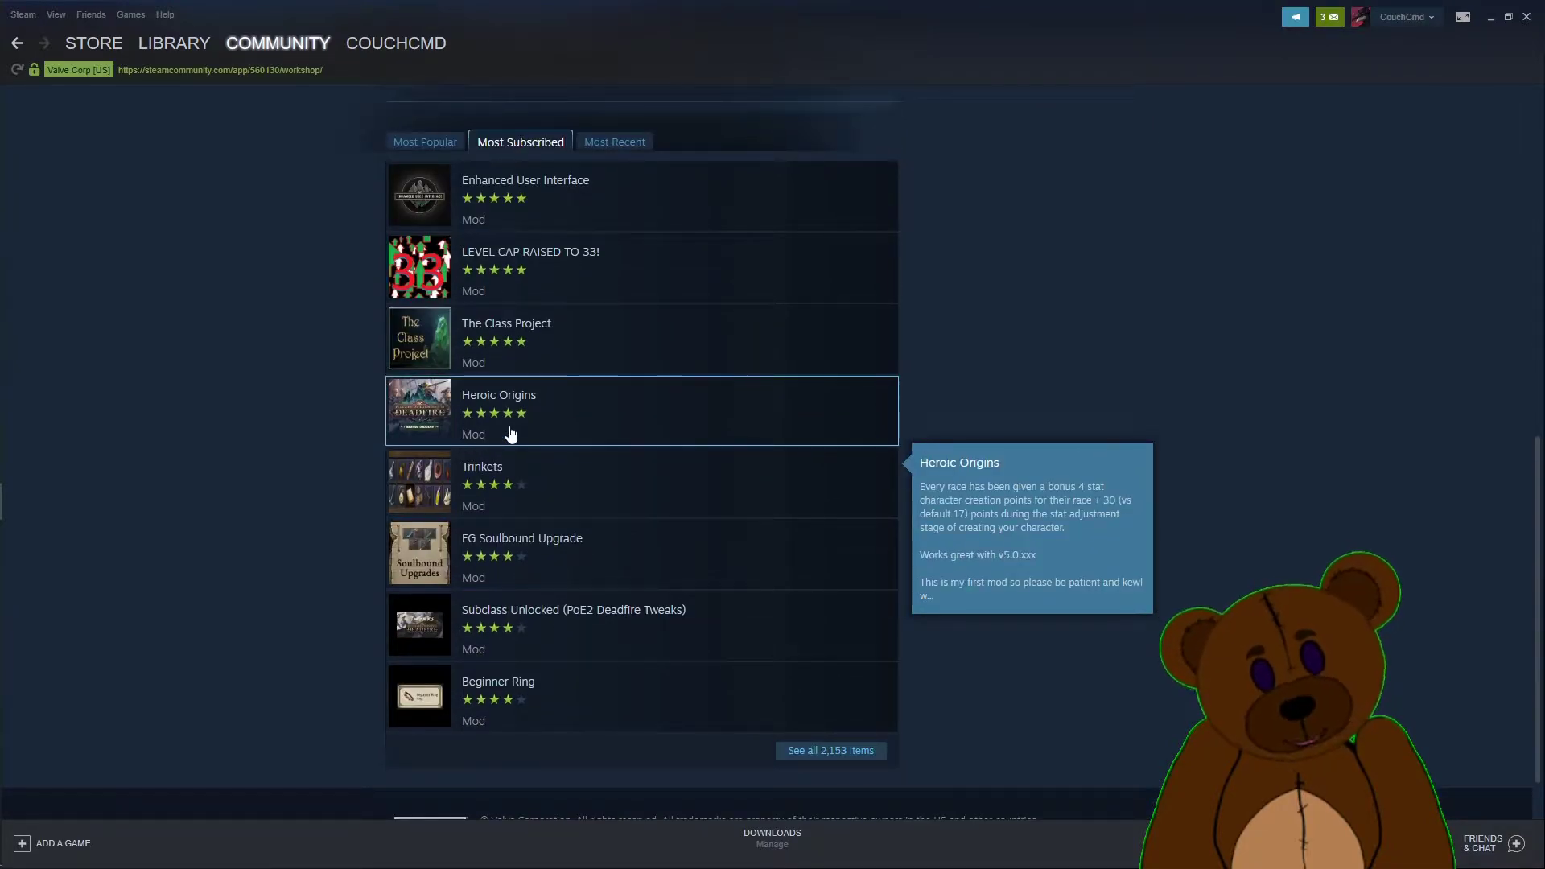
pyautogui.click(800, 407)
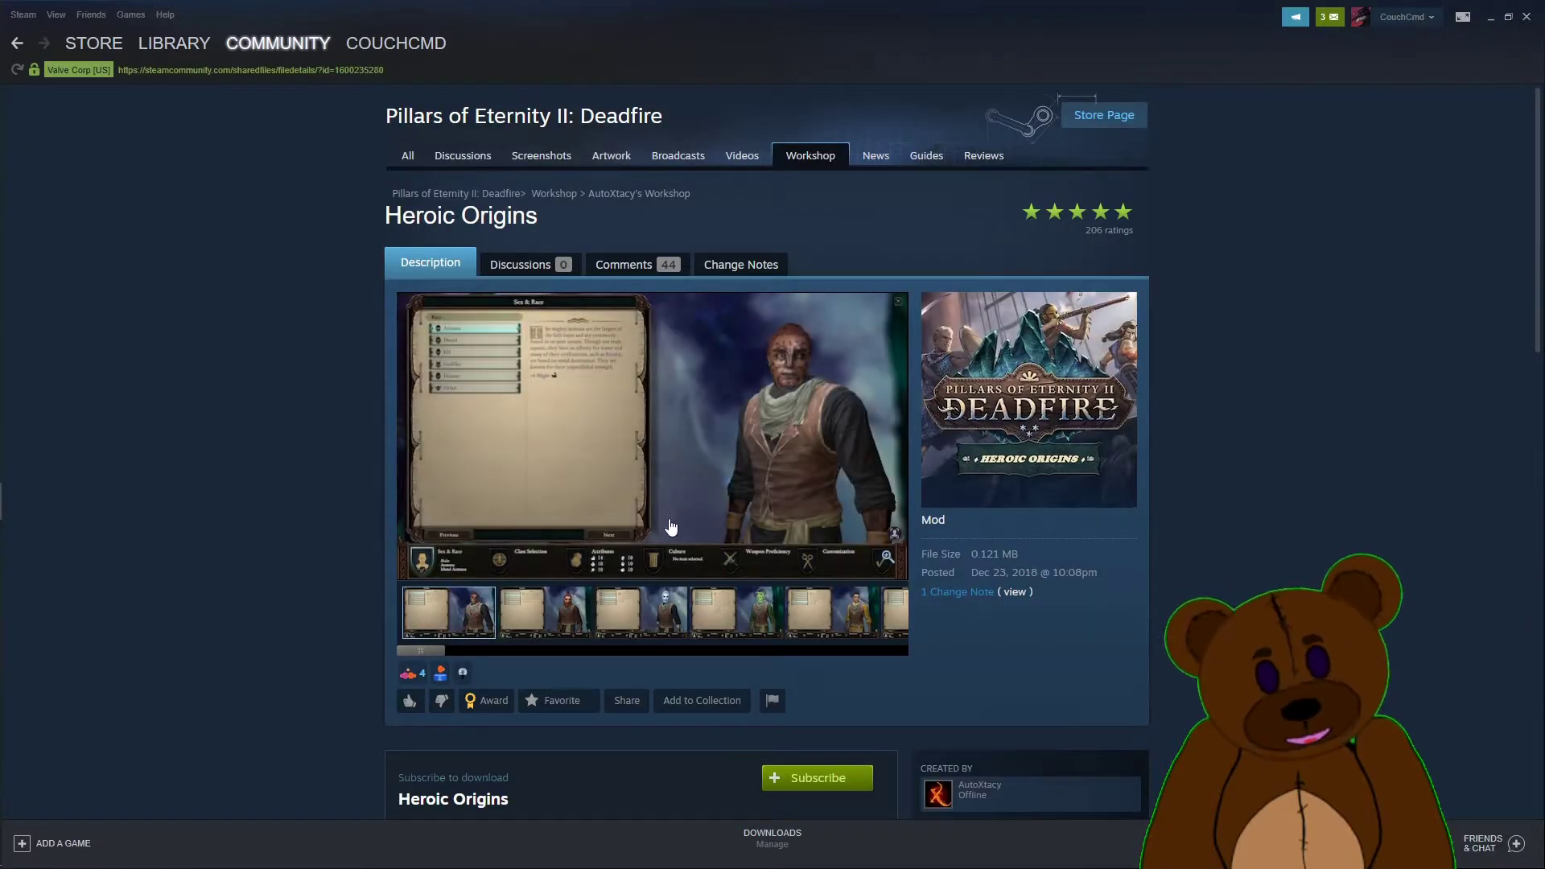
# Subscribe to the Heroic Origins mod.
pyautogui.scroll(-4, 676, 521)
pyautogui.click(843, 457)
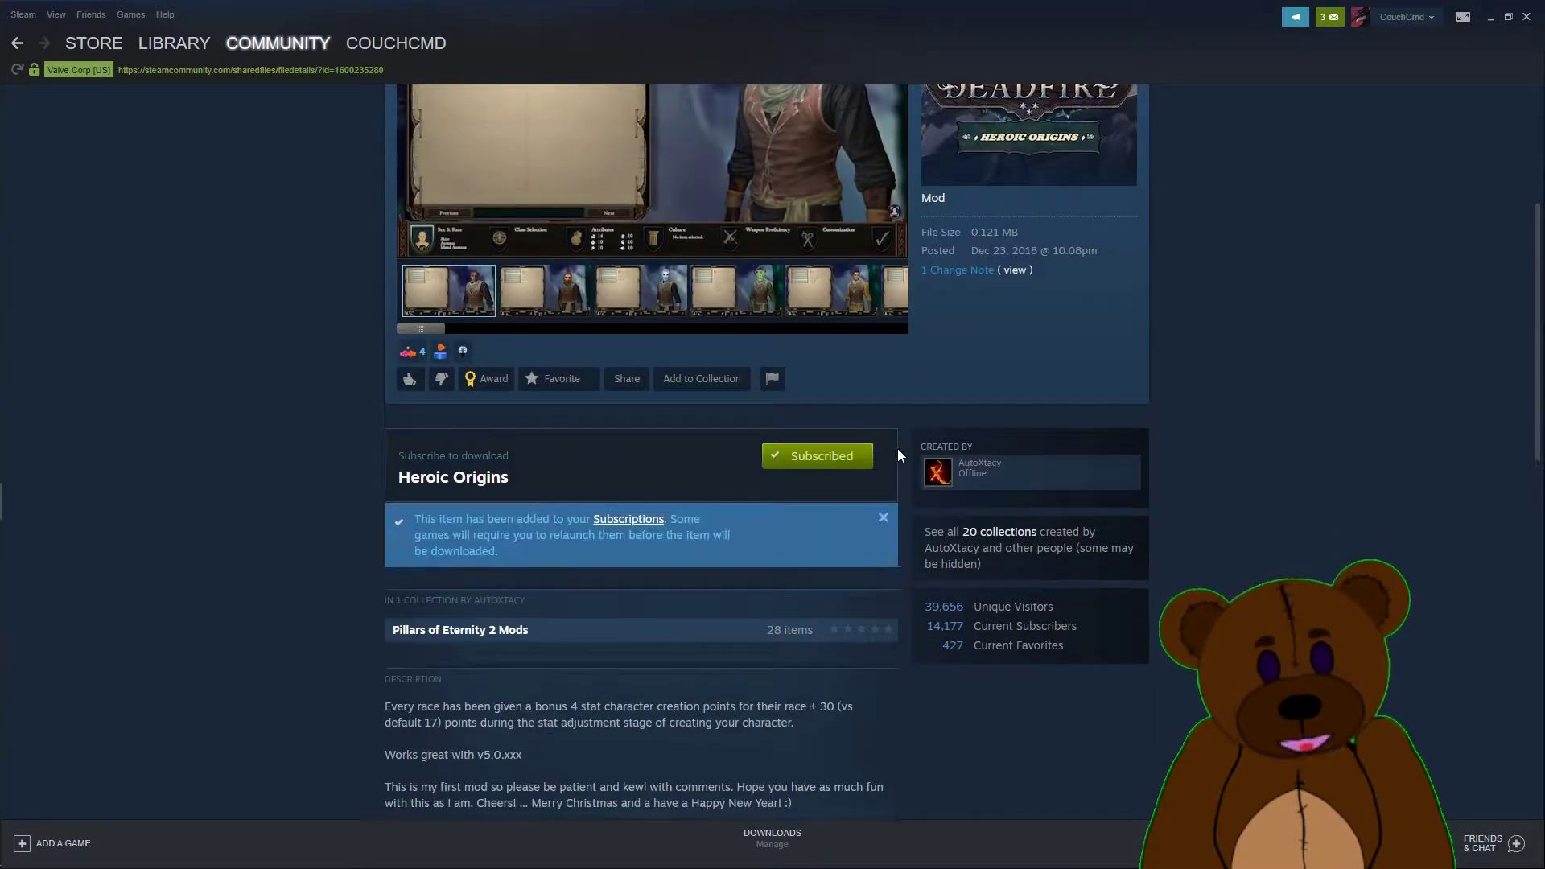
pyautogui.scroll(4, 887, 451)
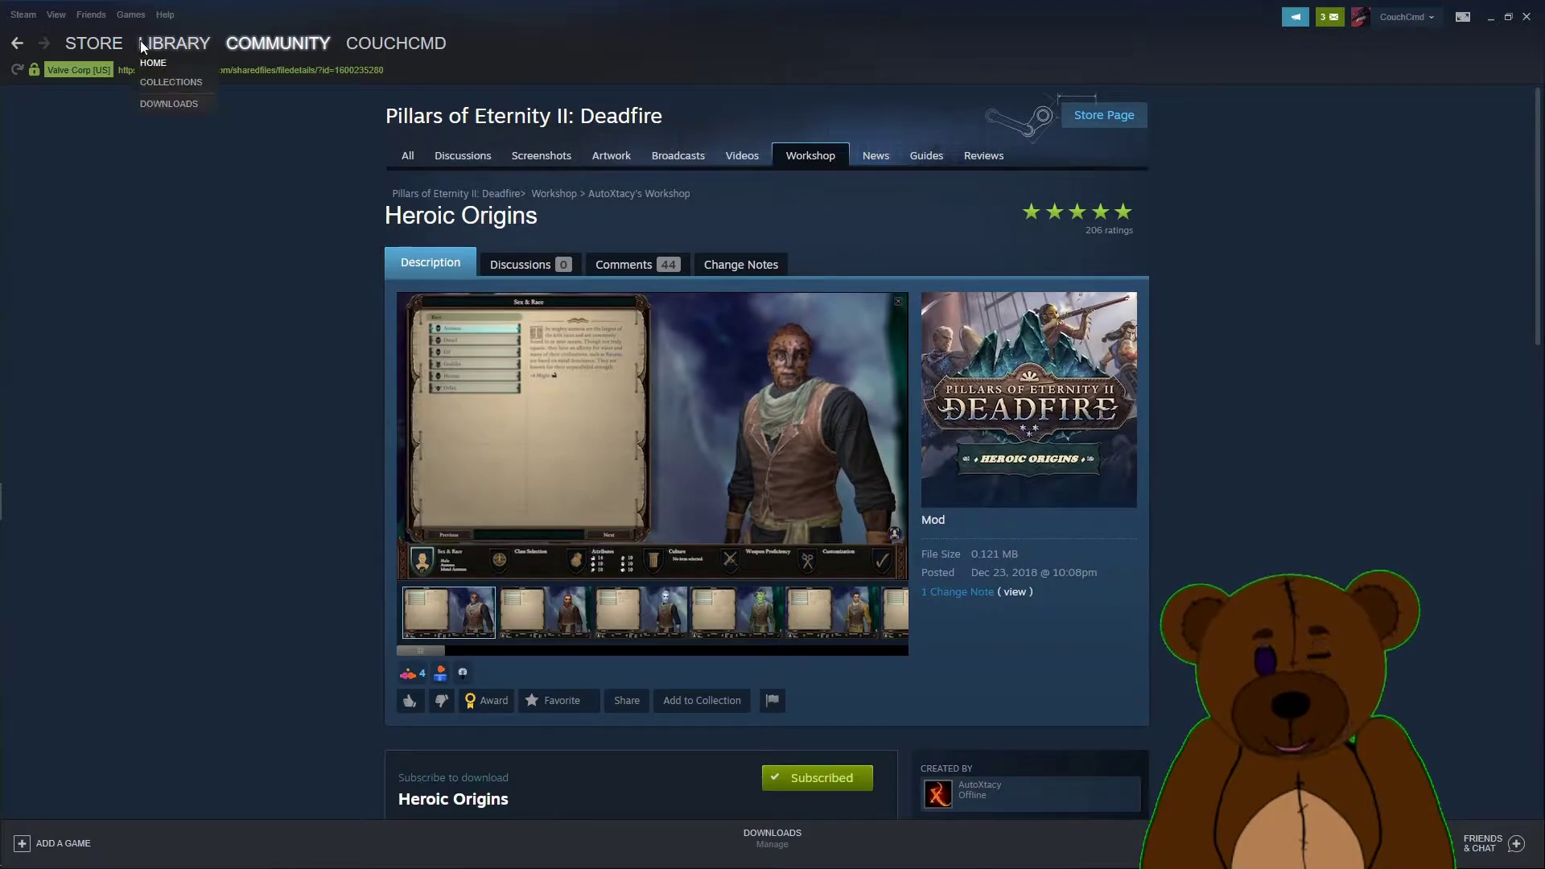
# Search the store for "pill" and open Pillars of Eternity II: Deadfire to check the app ID in its address.
pyautogui.click(100, 43)
pyautogui.click(1031, 125)
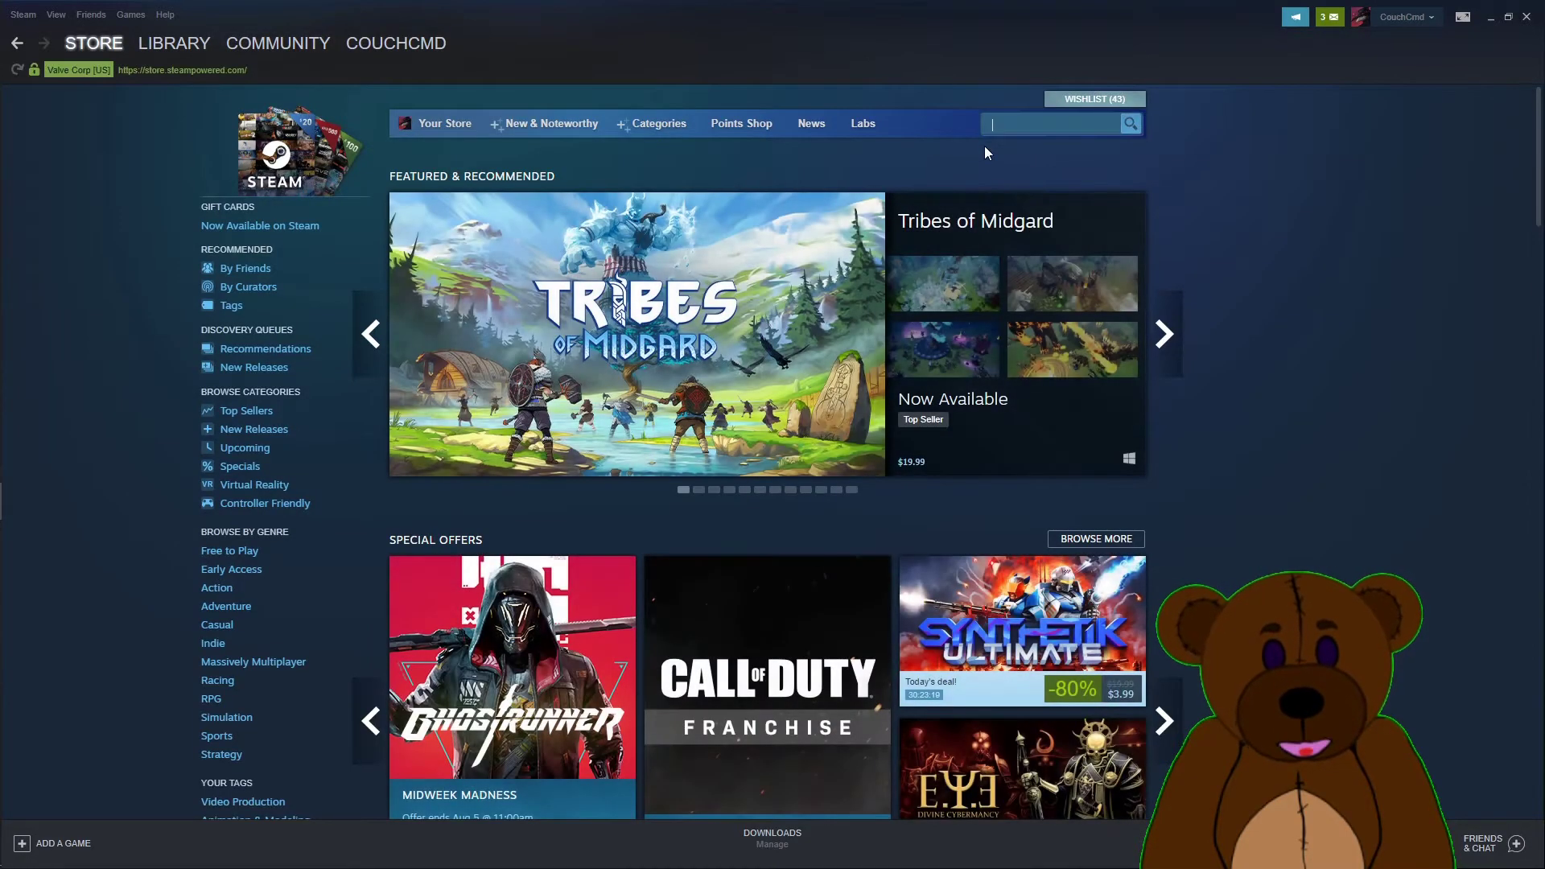
pyautogui.write('pill')
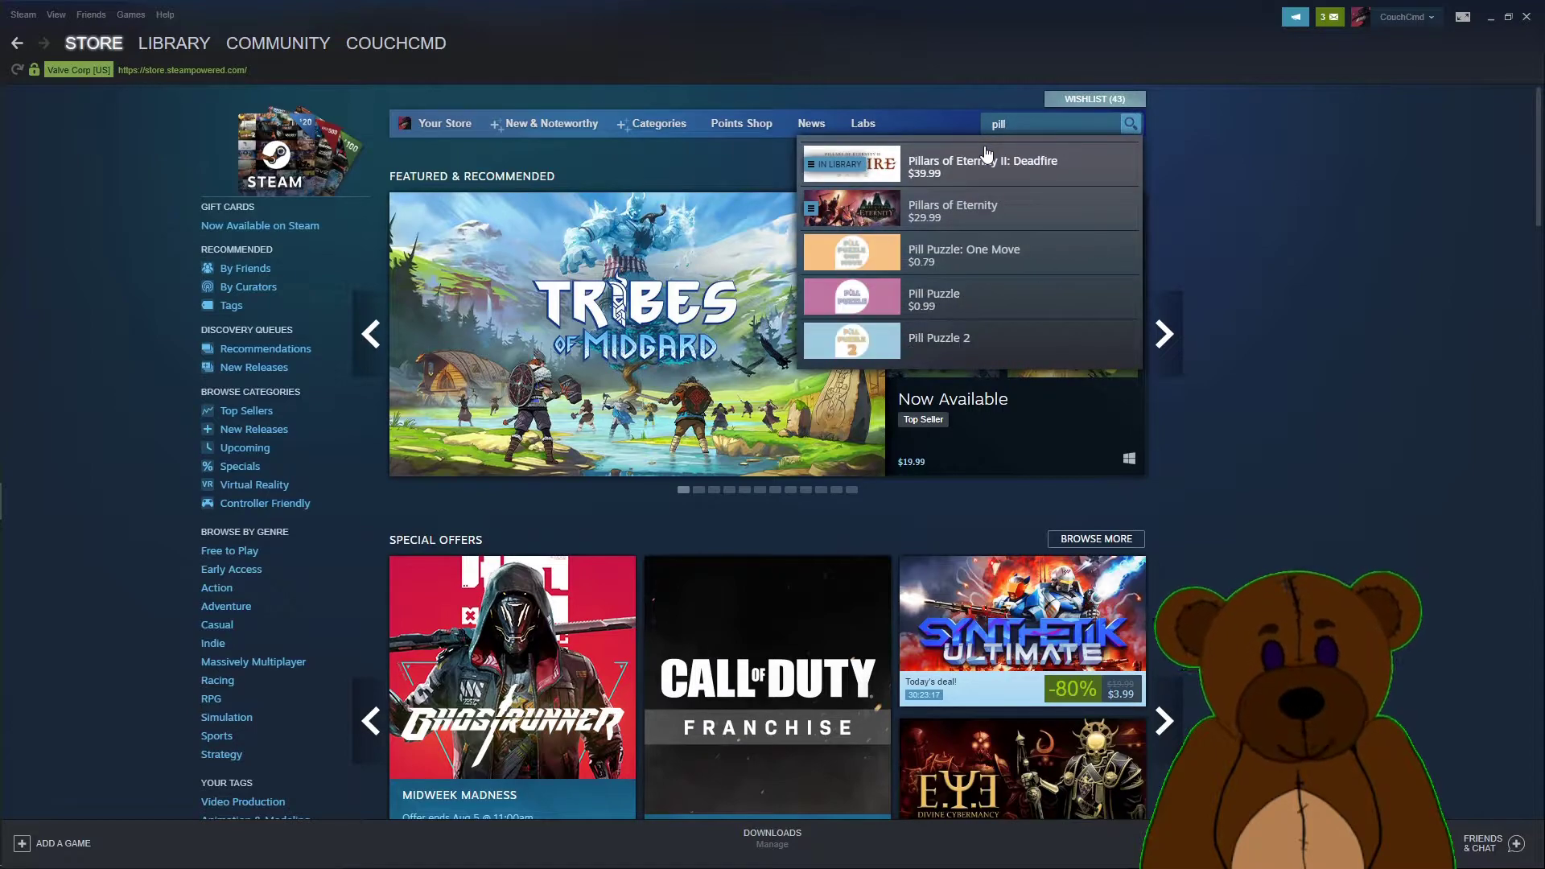
pyautogui.click(976, 167)
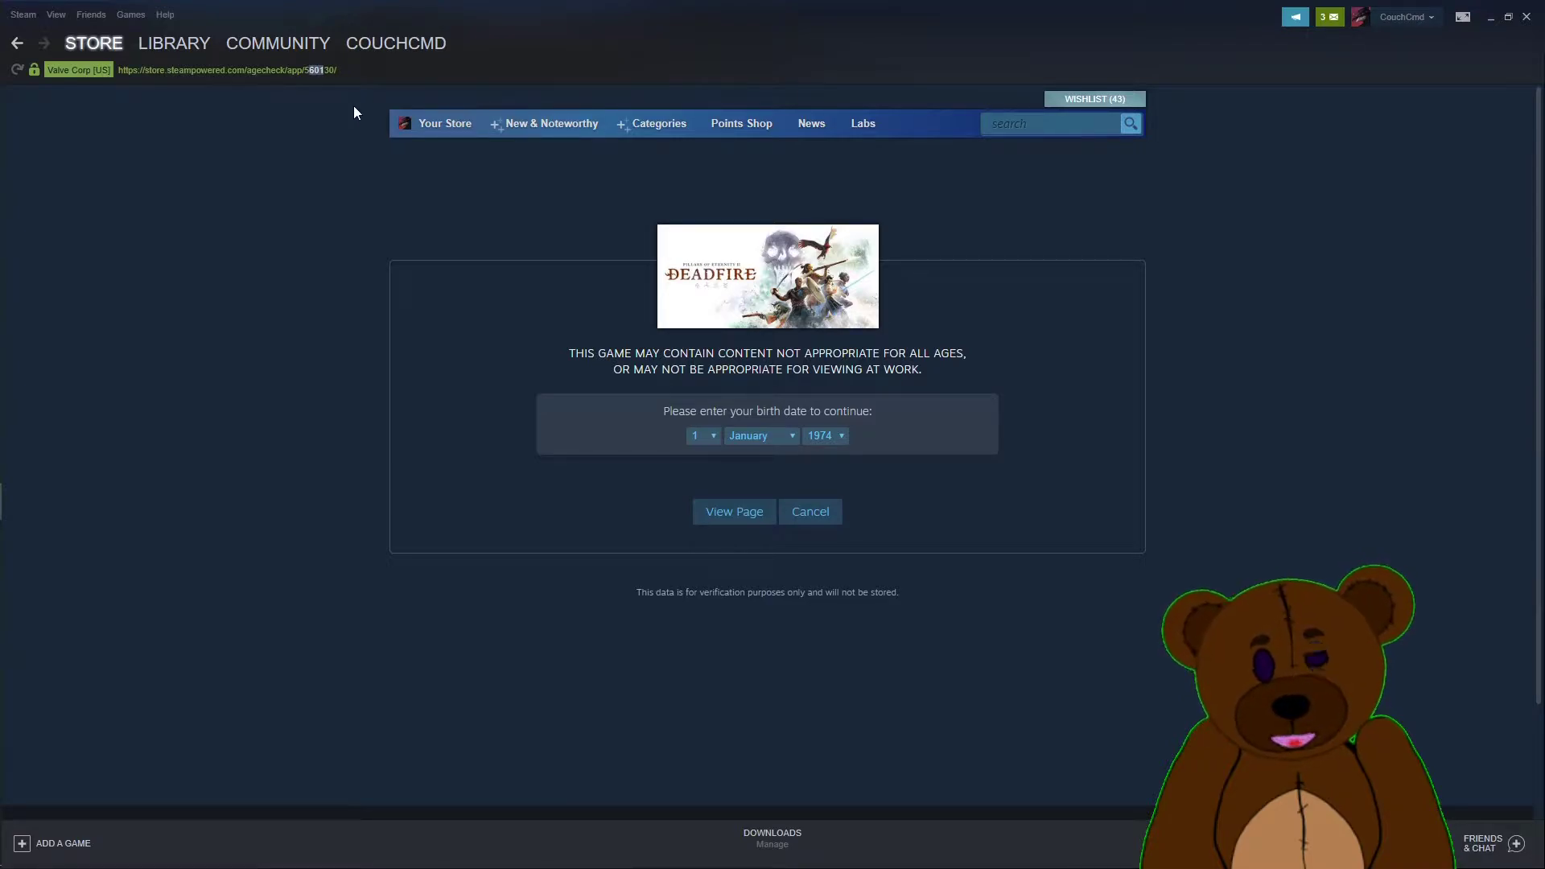
# Find Pillars of Eternity II: Deadfire in the game library and browse its local files.
pyautogui.click(167, 46)
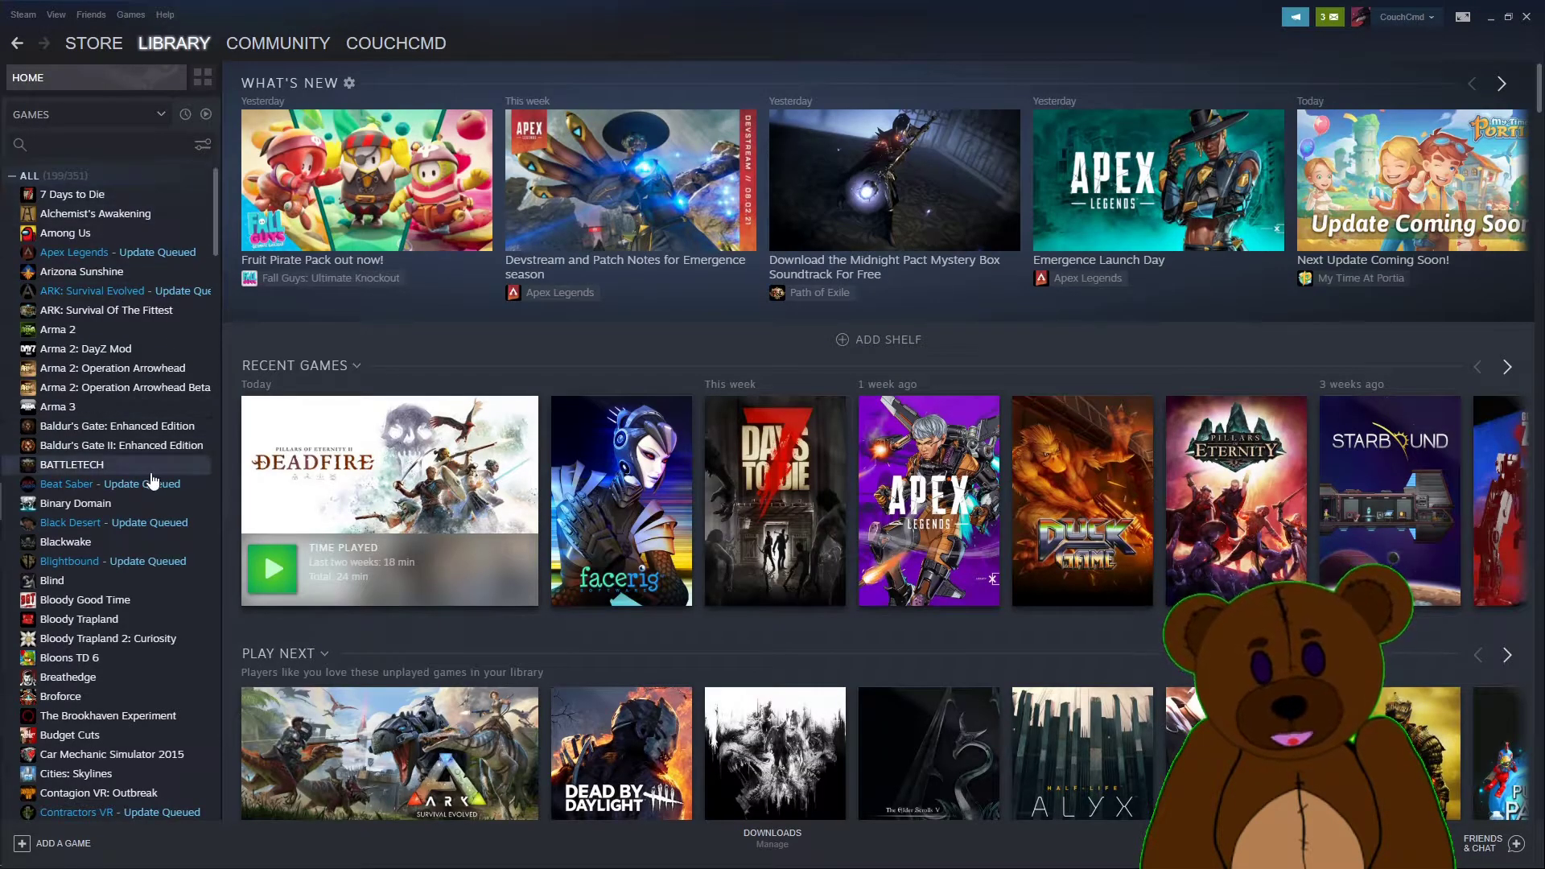
pyautogui.scroll(-5, 88, 684)
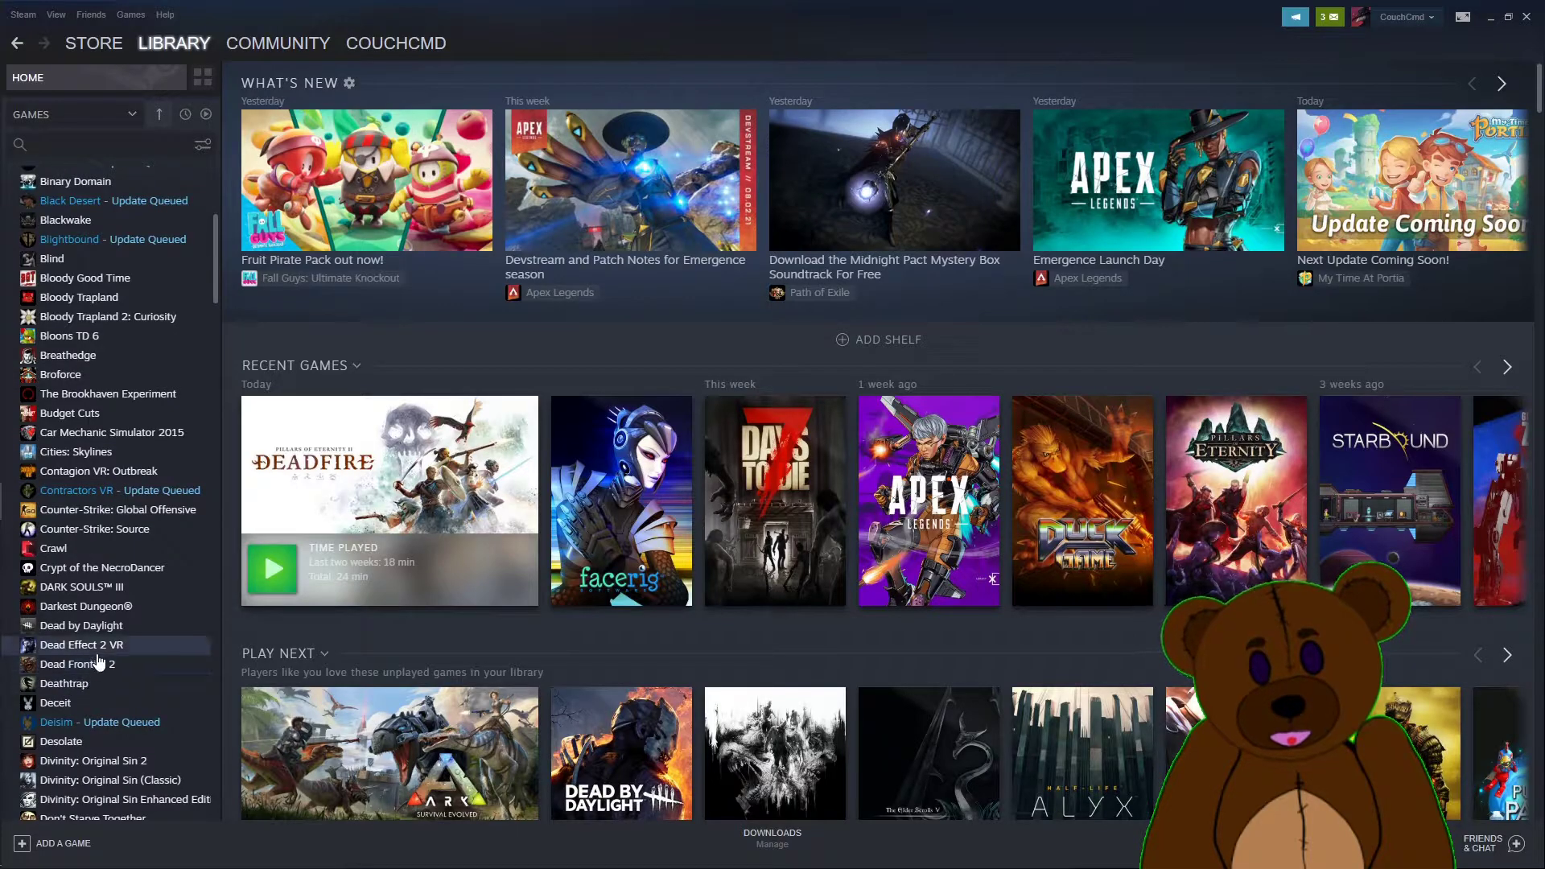
pyautogui.scroll(-8, 90, 684)
pyautogui.scroll(-20, 90, 693)
pyautogui.scroll(-8, 80, 563)
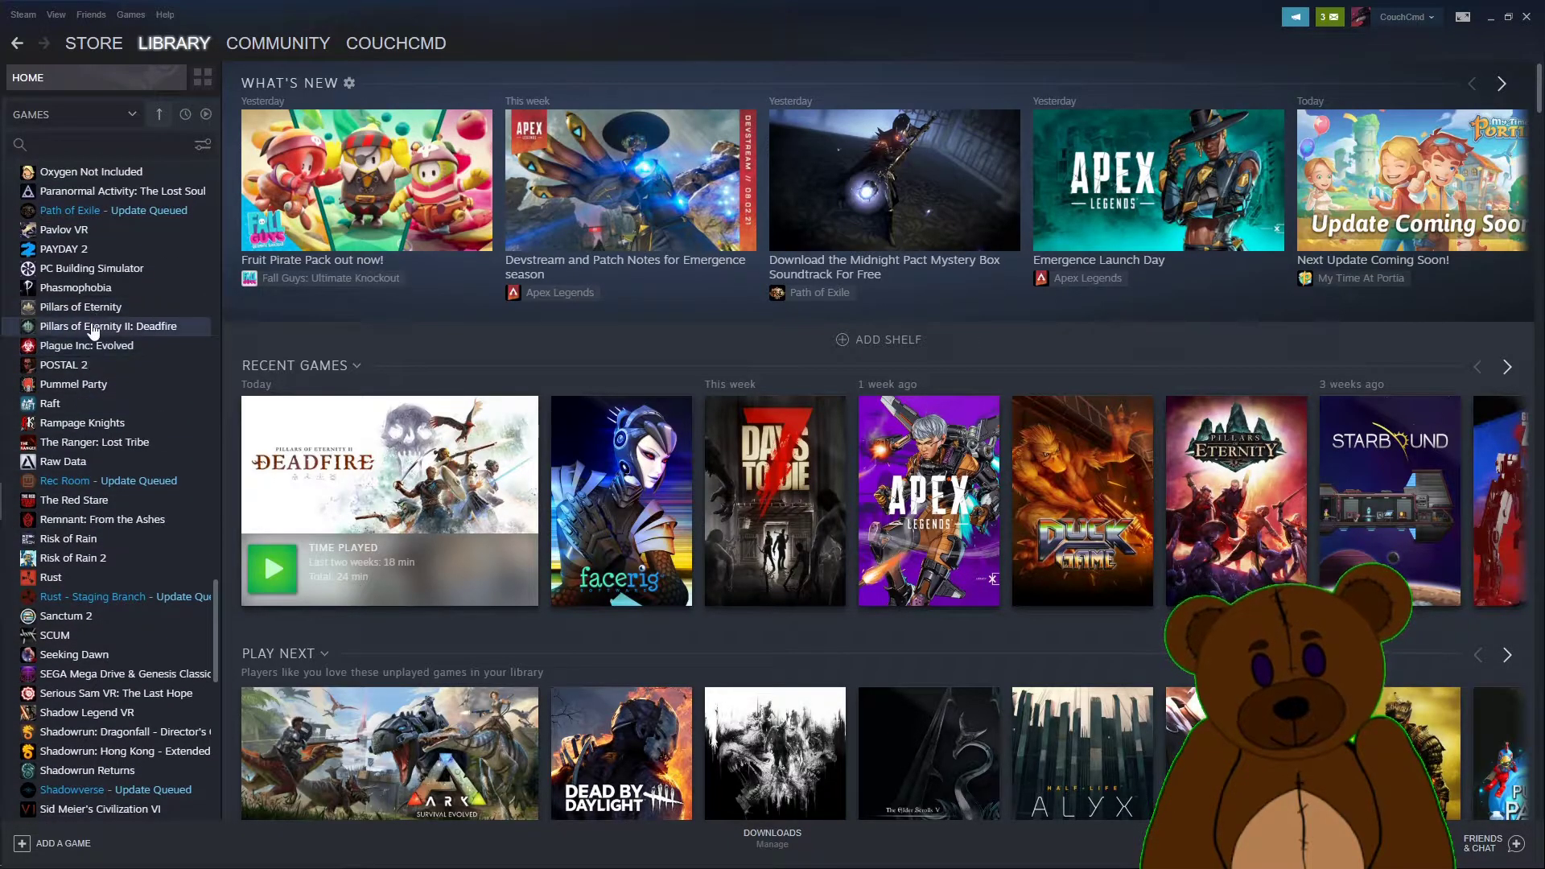
pyautogui.rightClick(94, 326)
pyautogui.moveTo(167, 399)
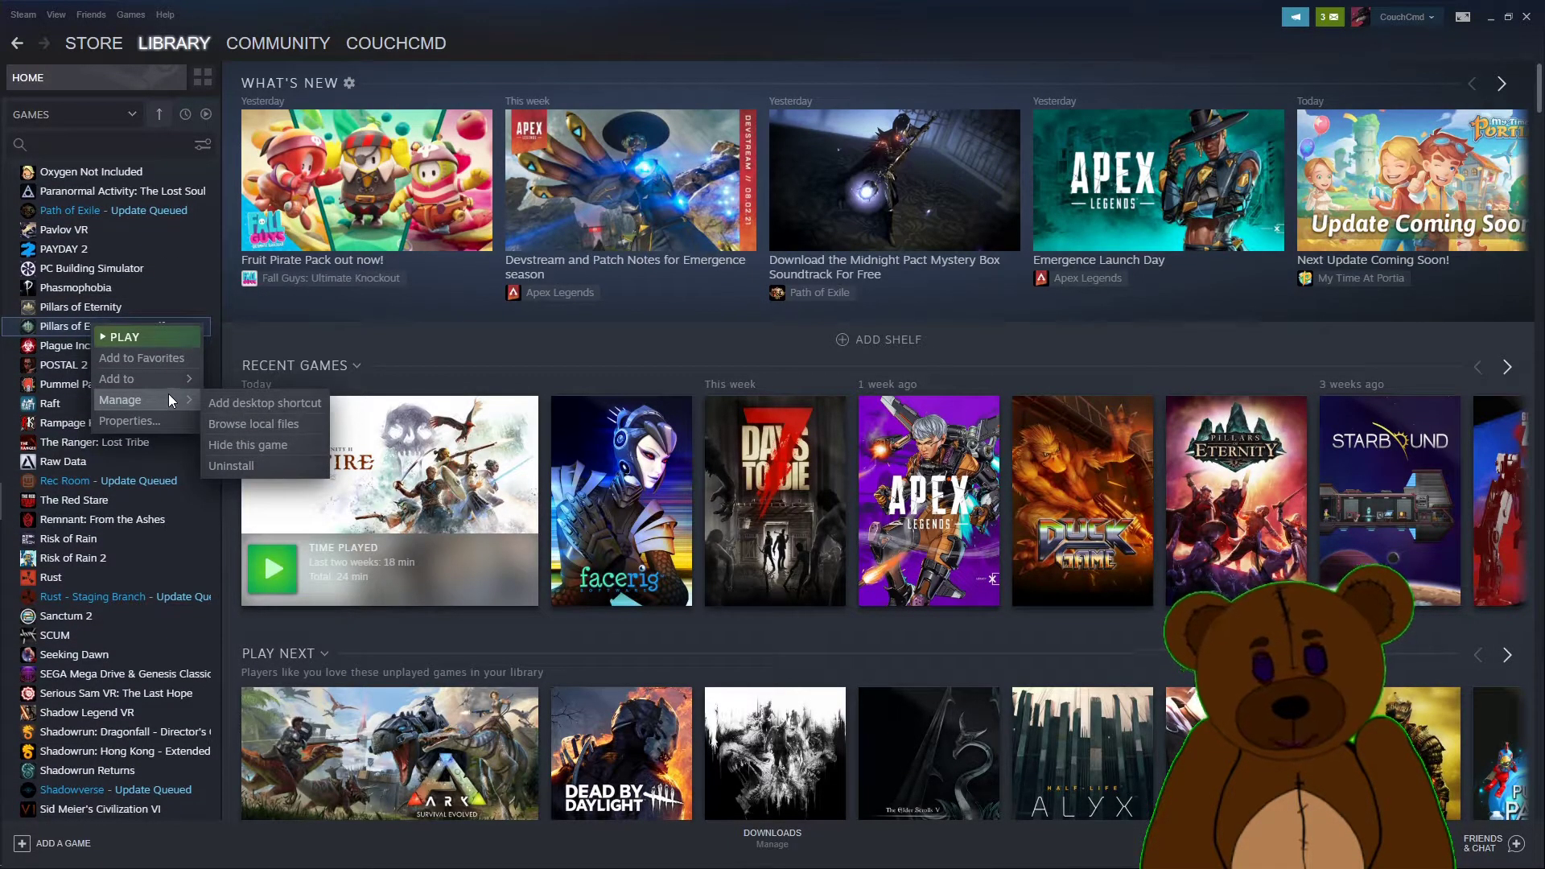
pyautogui.click(267, 422)
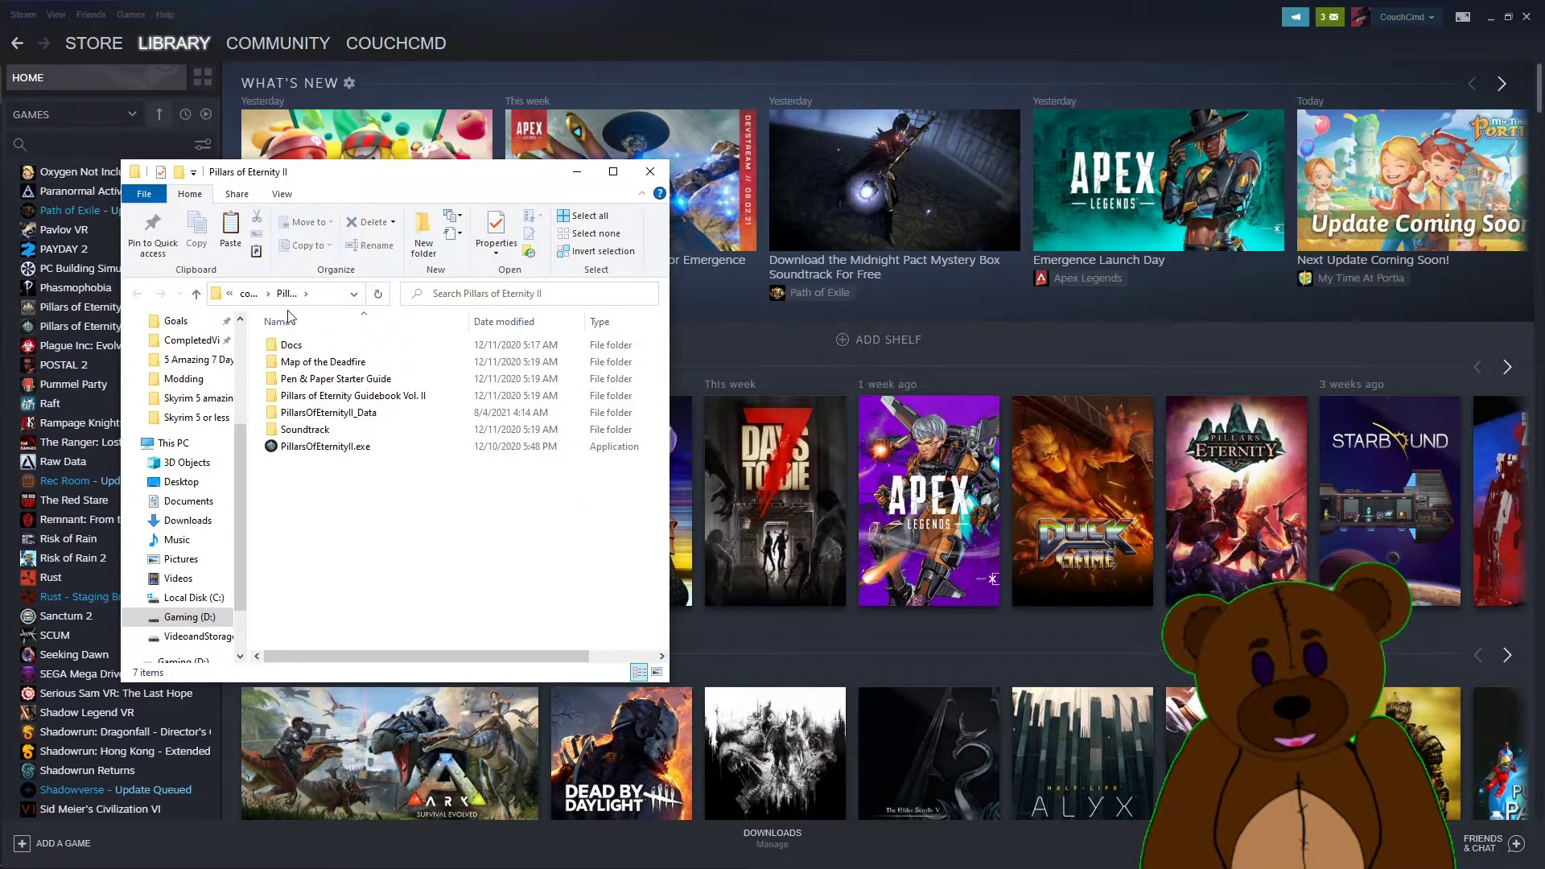
# Maximize the file window and go to the workshop\content folder inside steamapps.
pyautogui.click(613, 172)
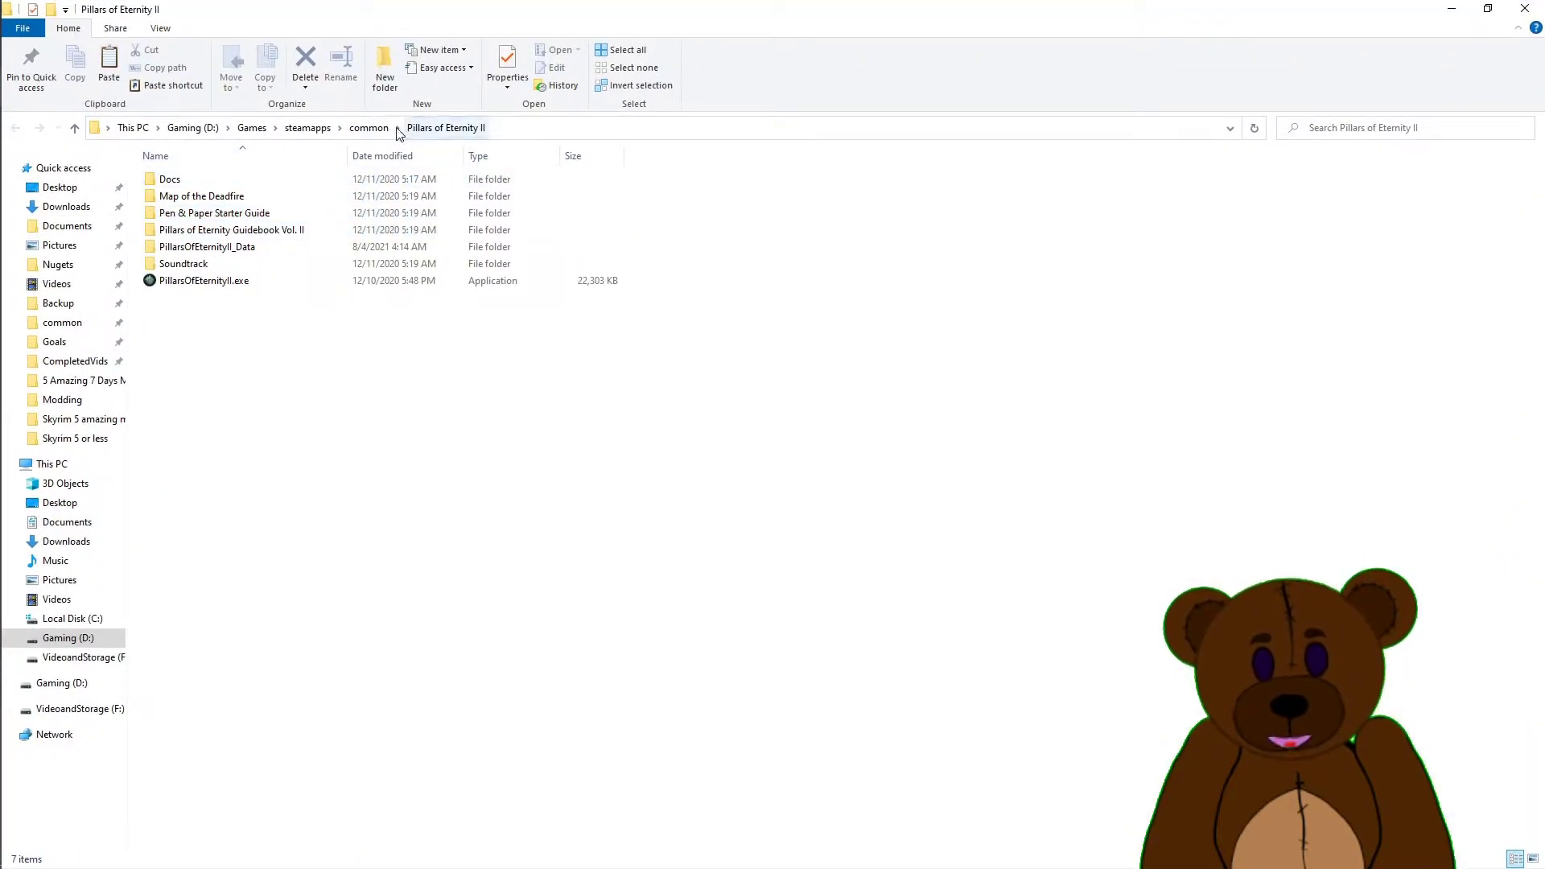
pyautogui.click(310, 129)
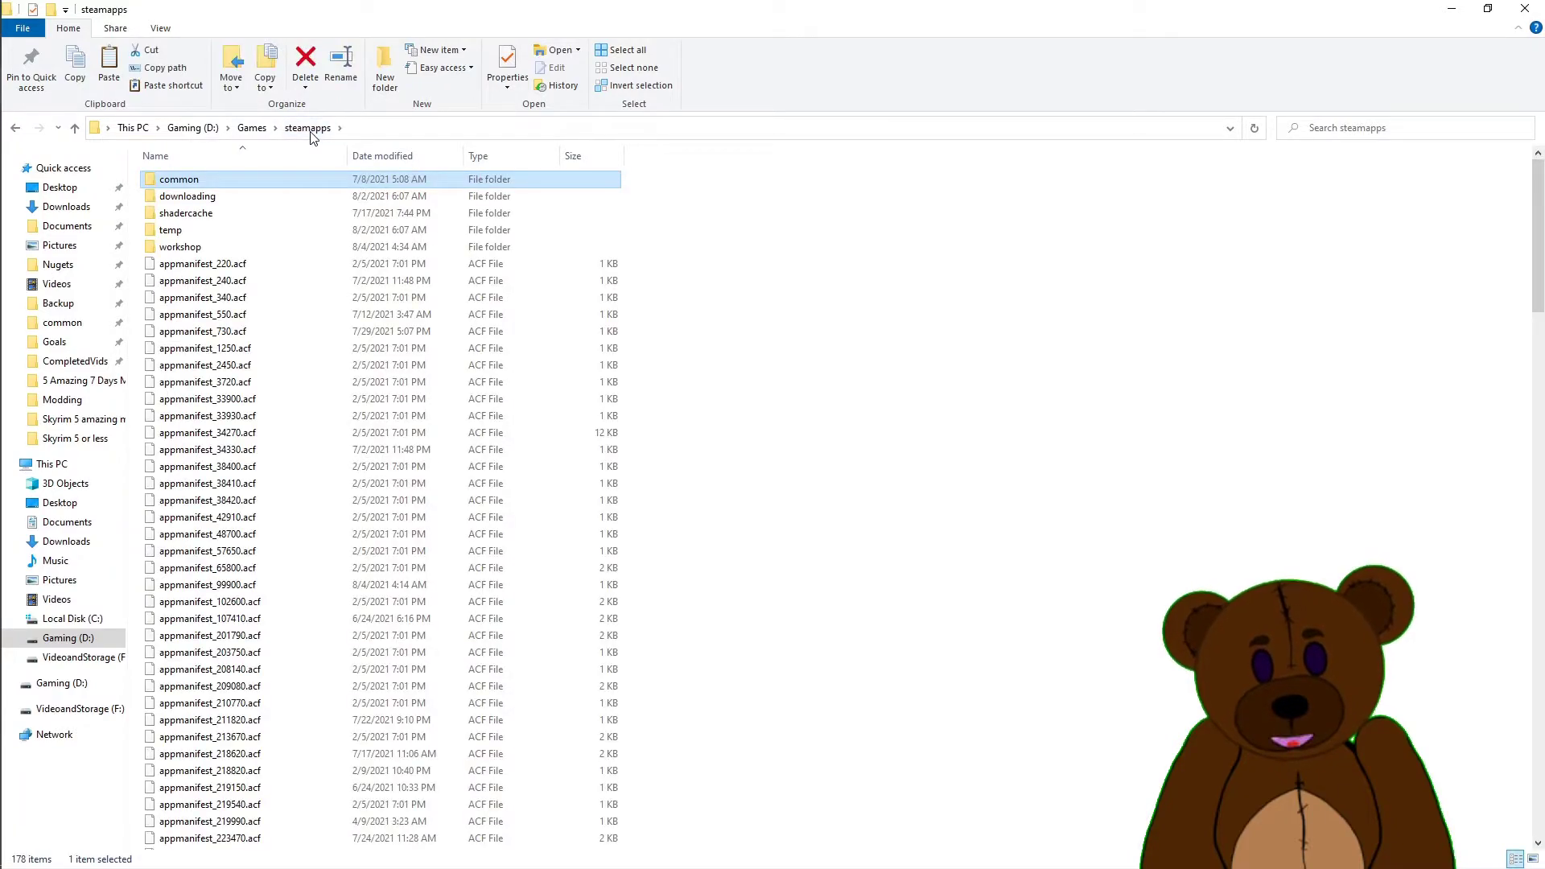
pyautogui.doubleClick(184, 247)
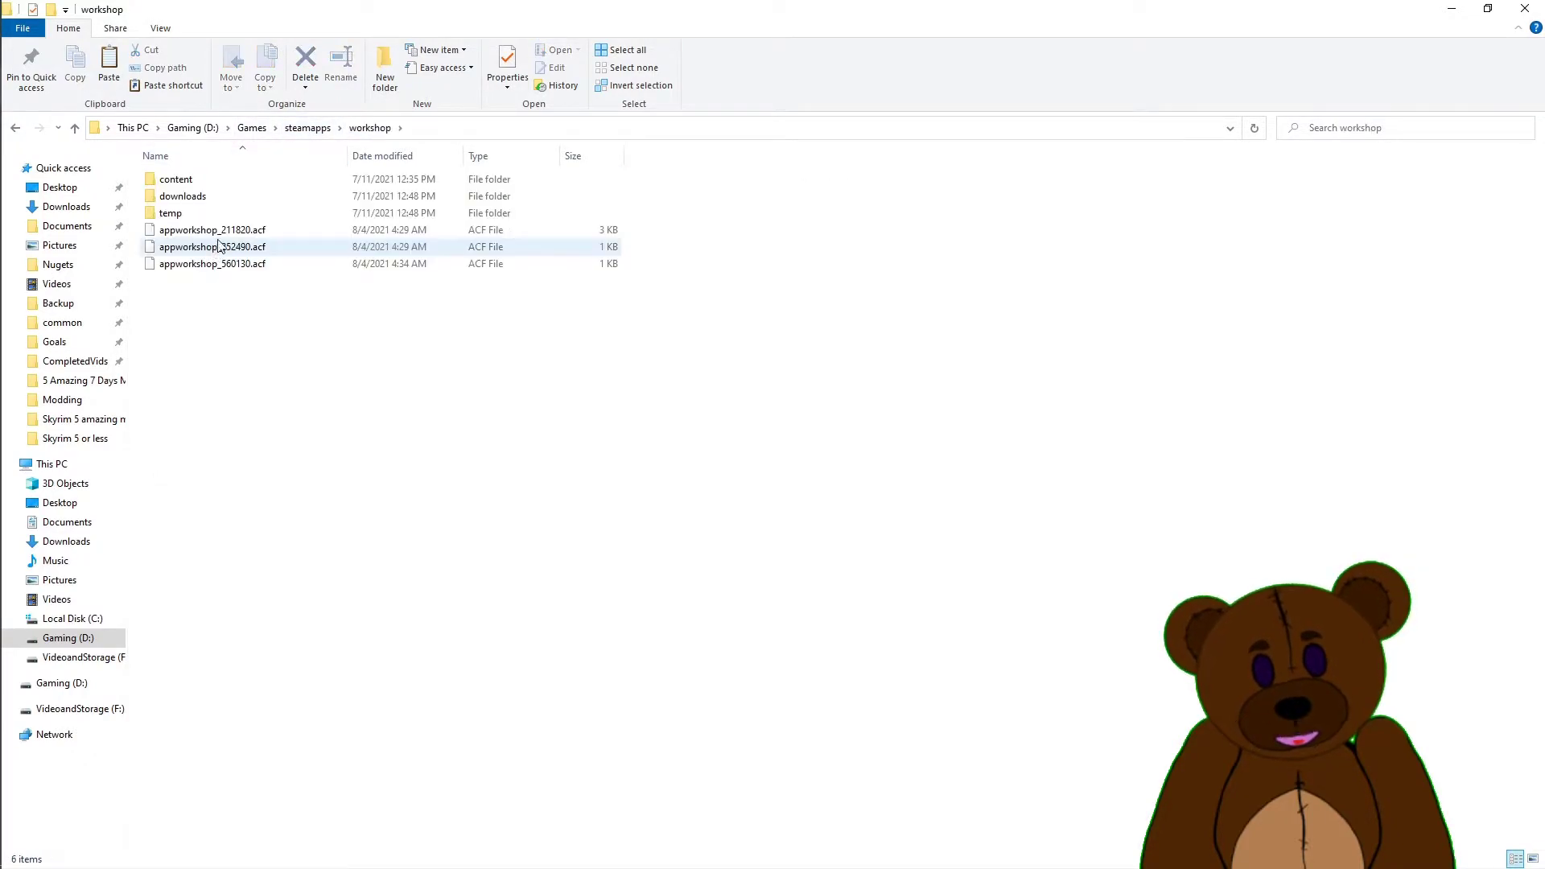
pyautogui.doubleClick(175, 179)
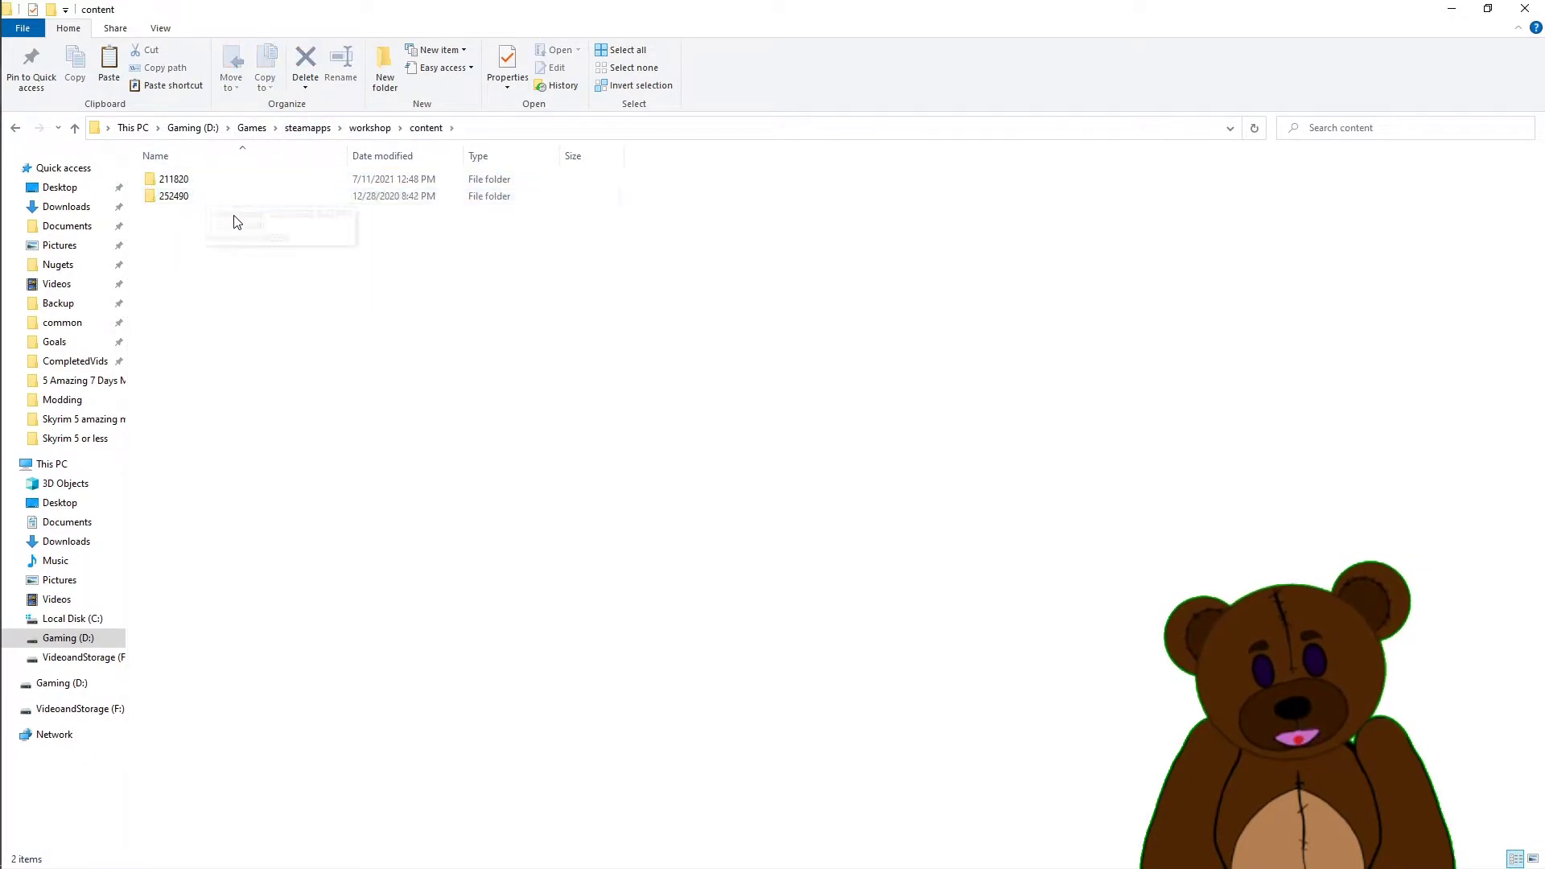
pyautogui.rightClick(194, 254)
pyautogui.click(499, 287)
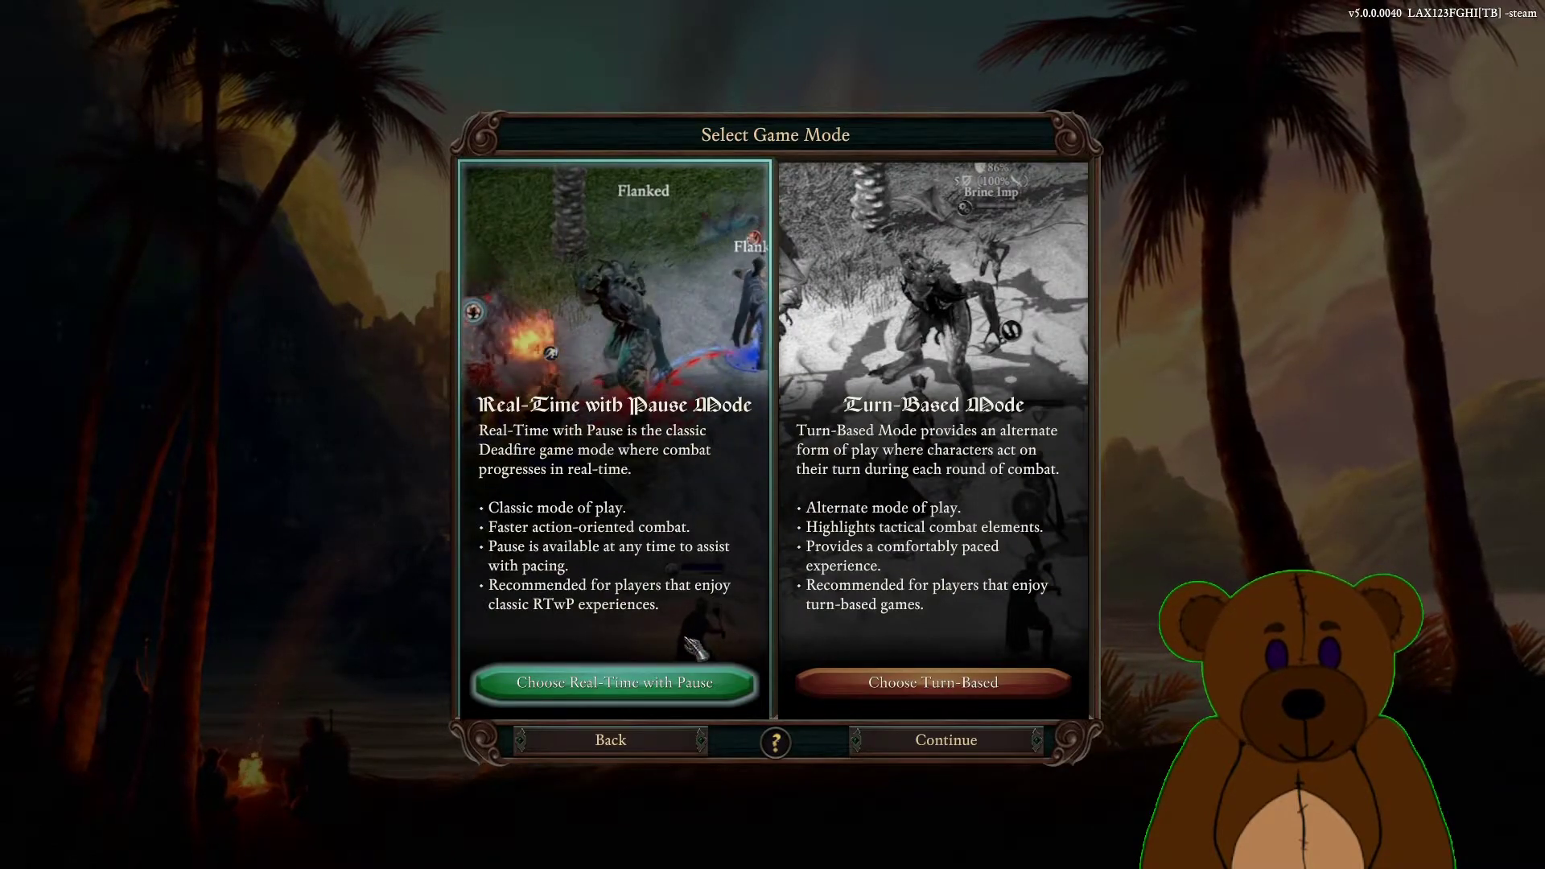
# Begin a Real-Time with Pause game in Deadfire and create a female Godlike character from scratch.
pyautogui.click(893, 738)
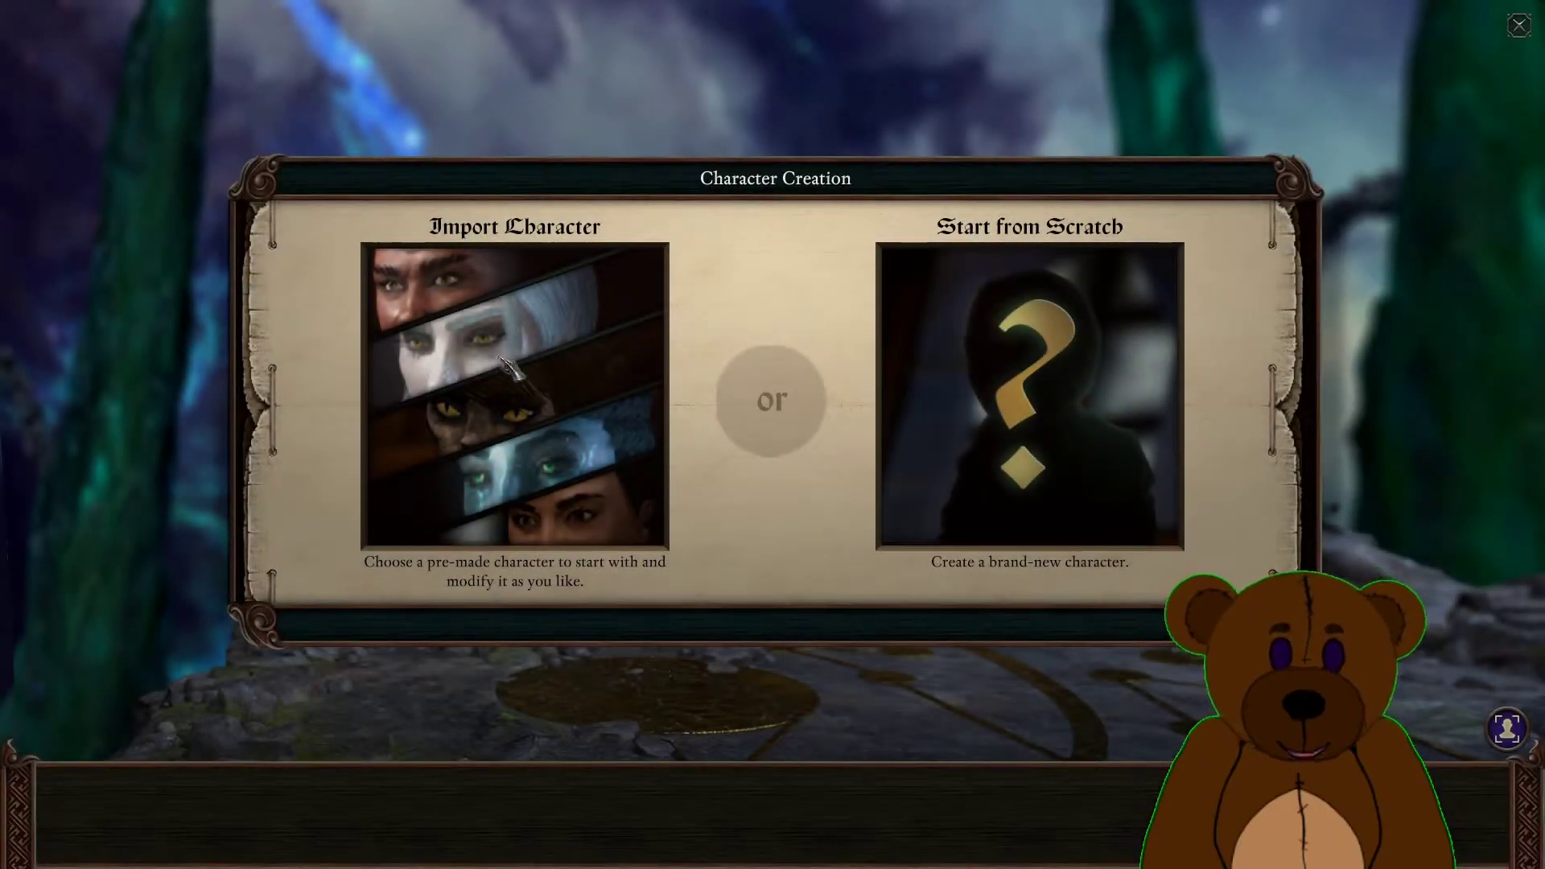
pyautogui.click(1002, 402)
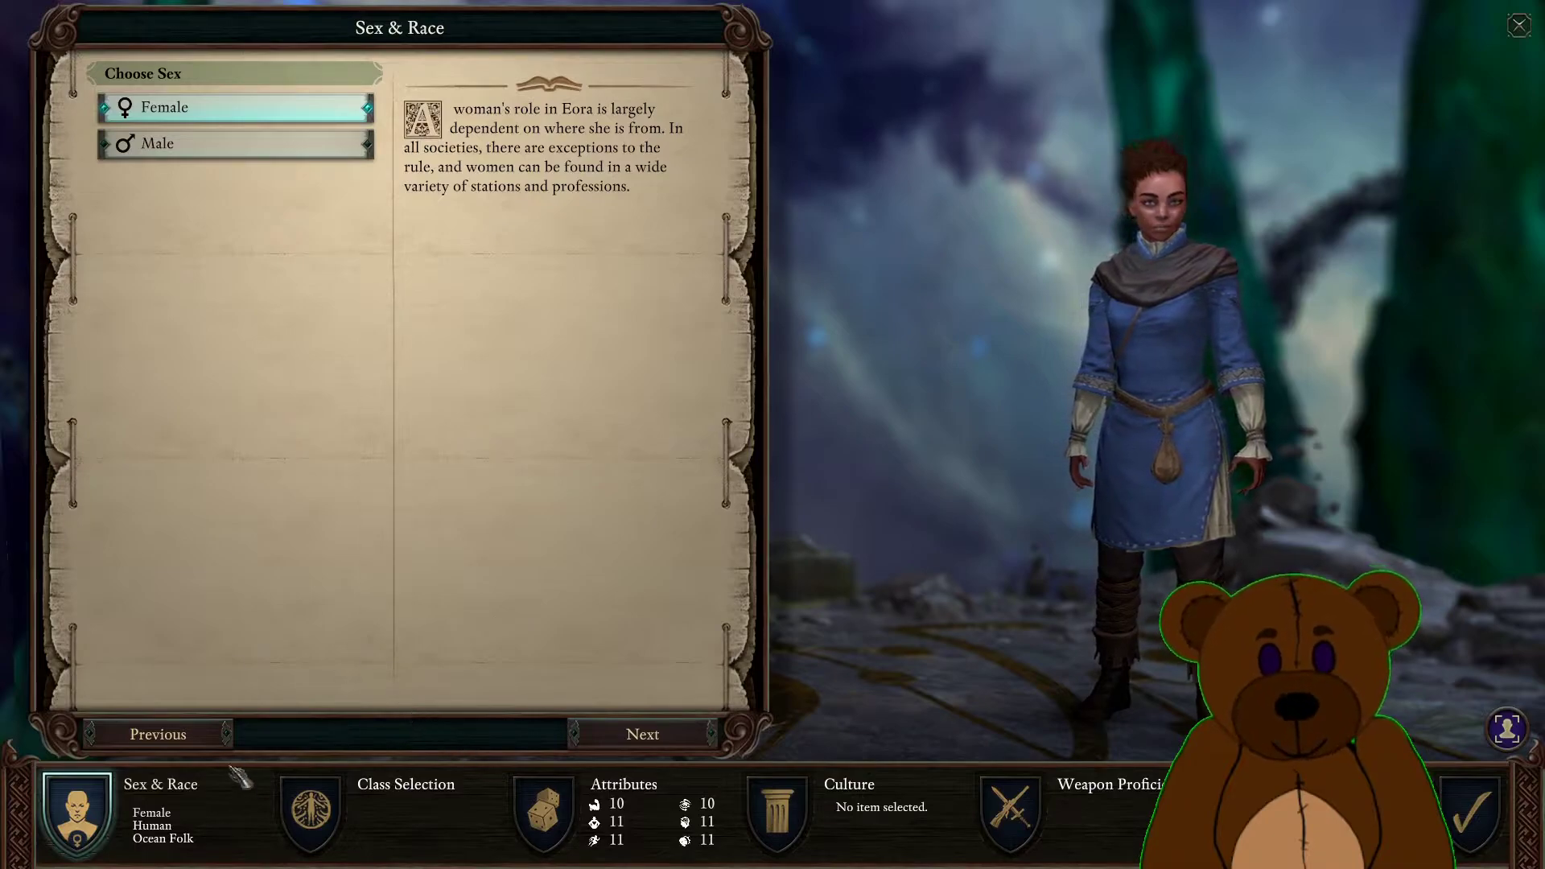
pyautogui.click(634, 737)
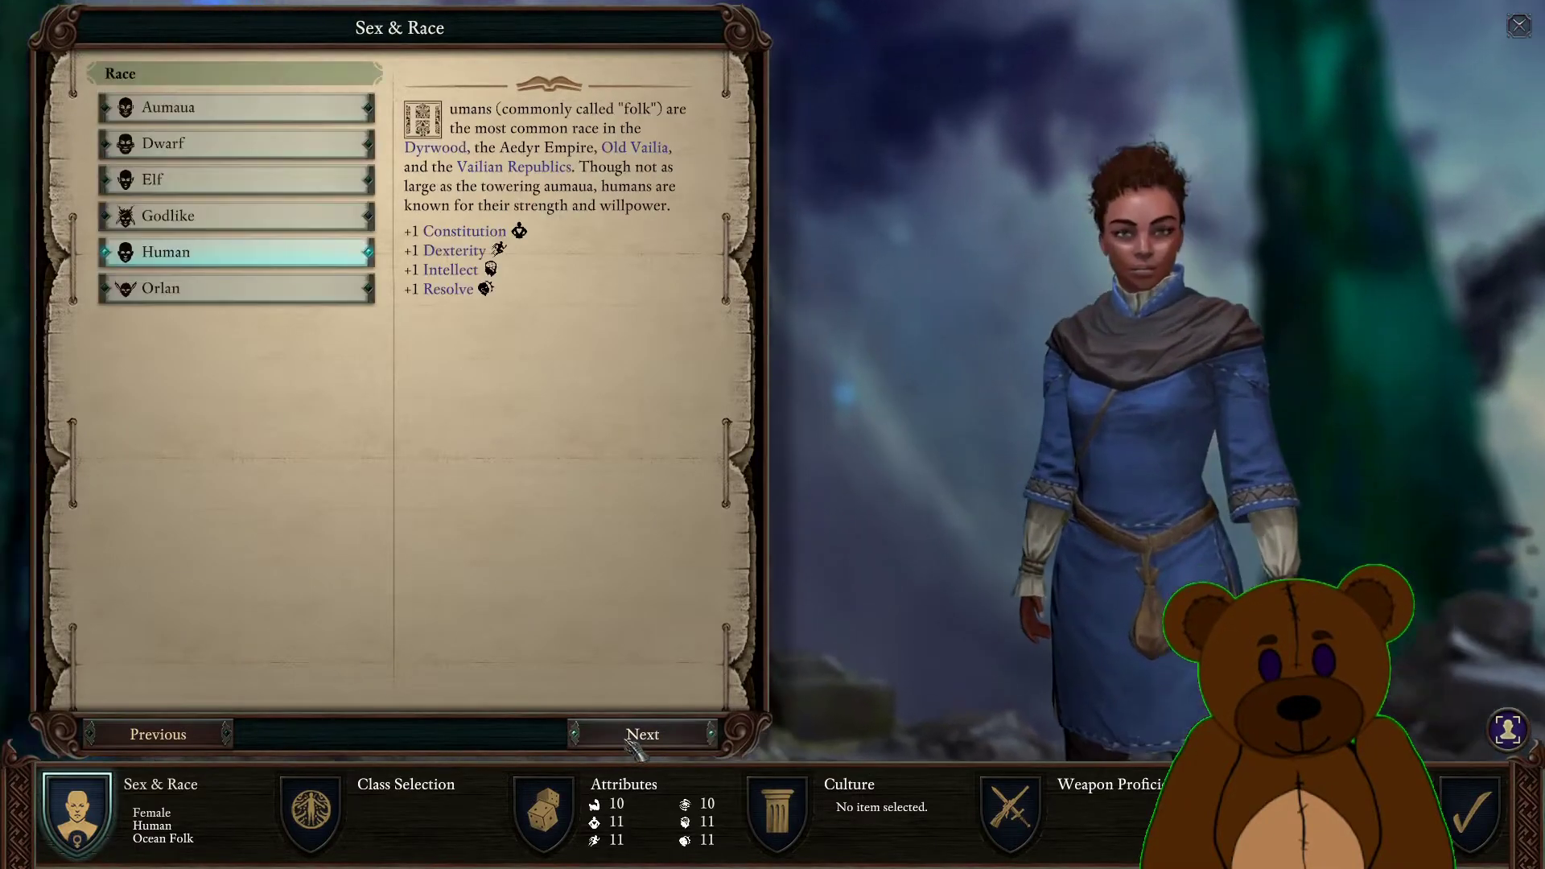
pyautogui.click(241, 216)
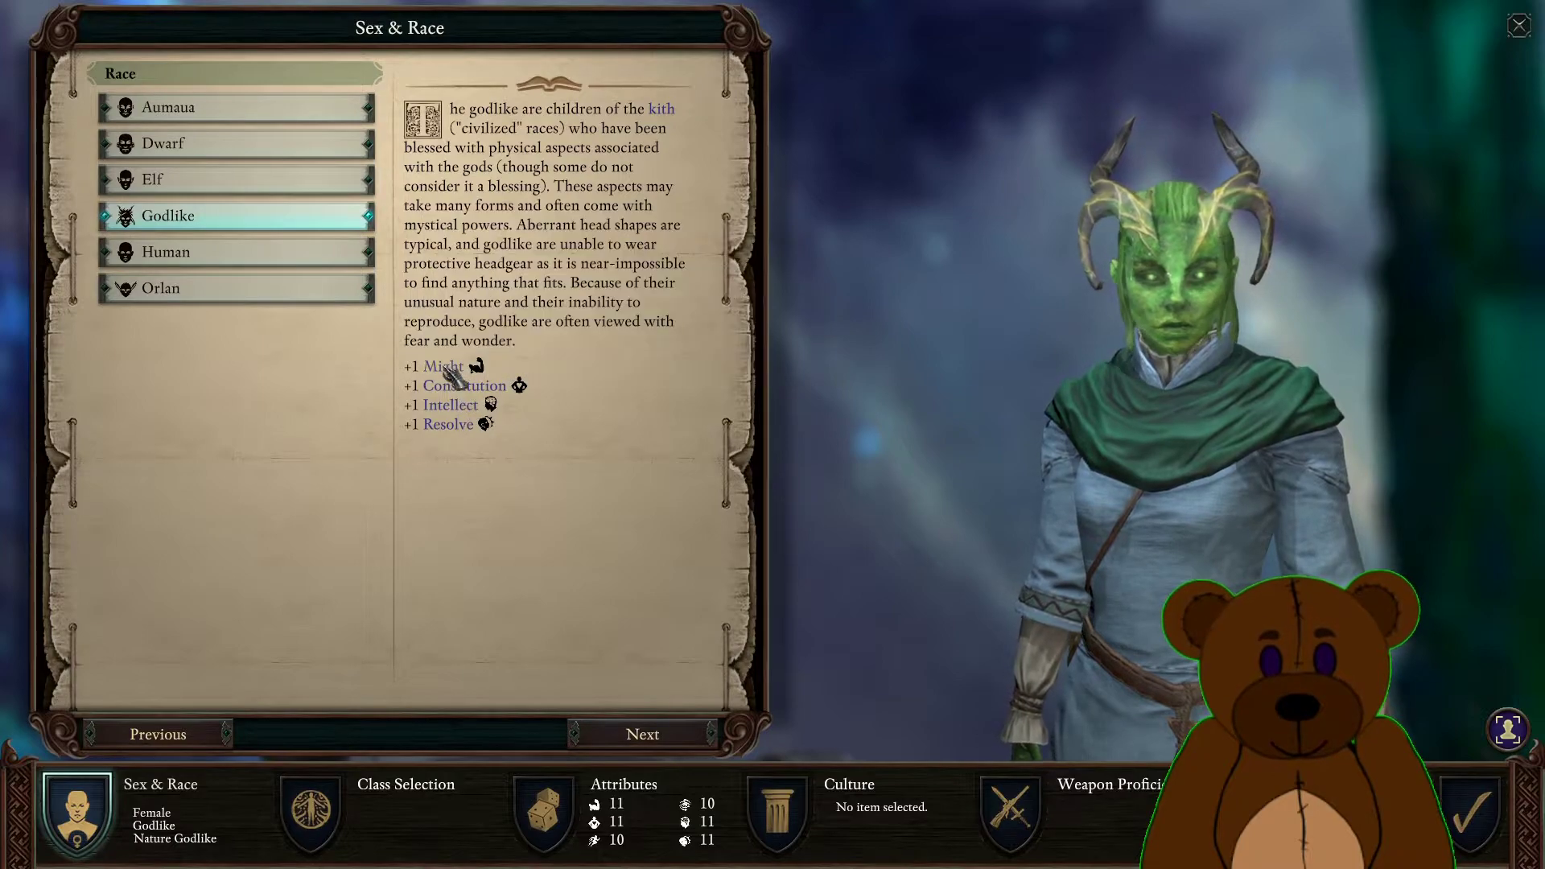
pyautogui.moveTo(445, 368)
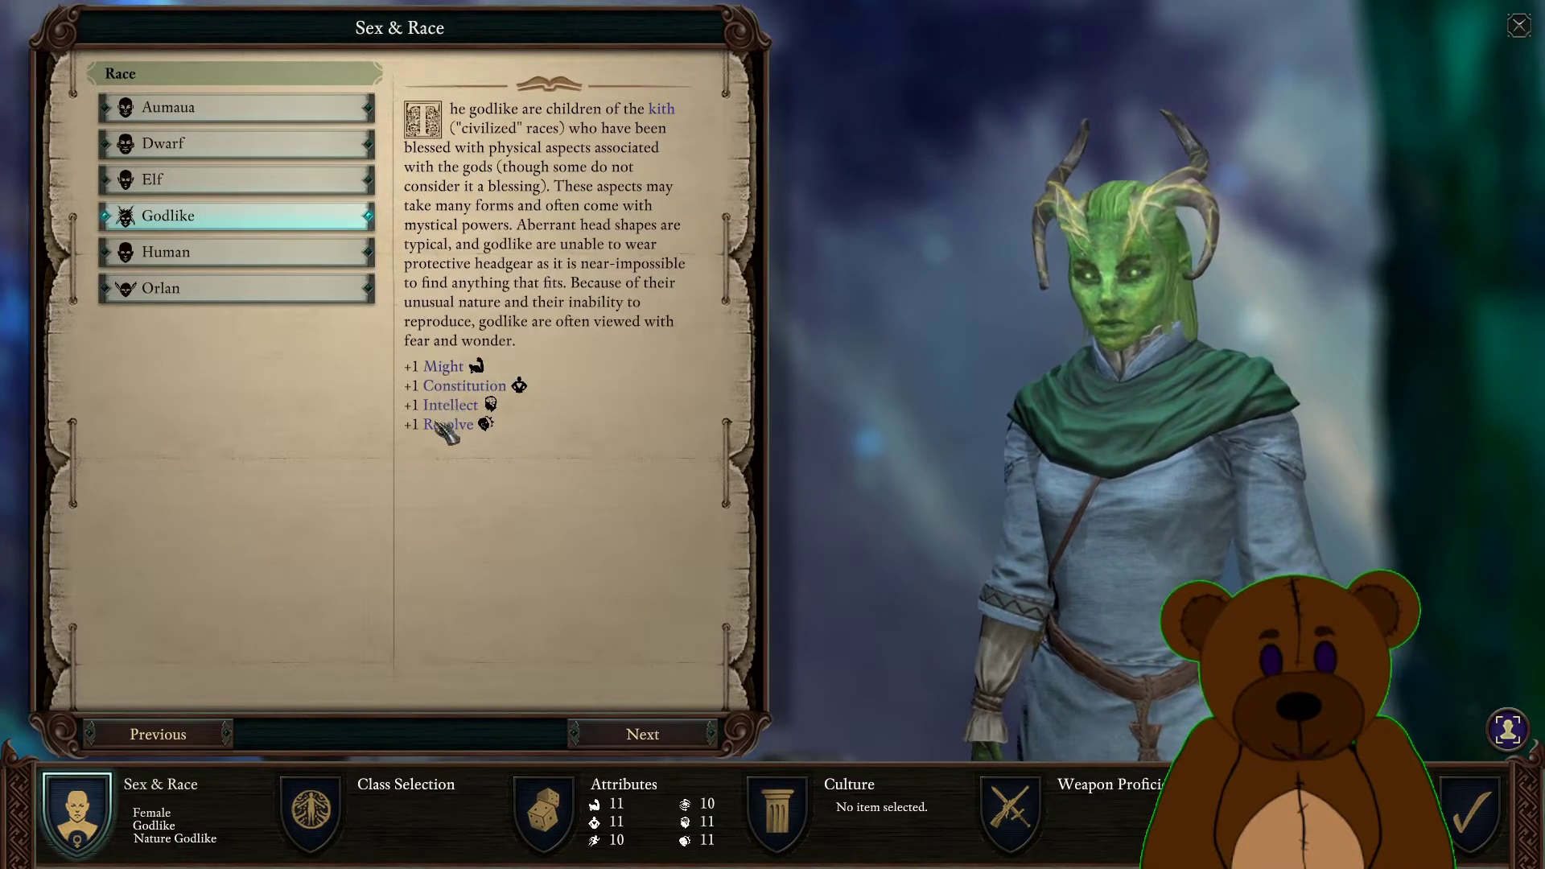
# Switch to Steam to read the Heroic Origins mod's description, and return to the game's race selection.
pyautogui.press('super')
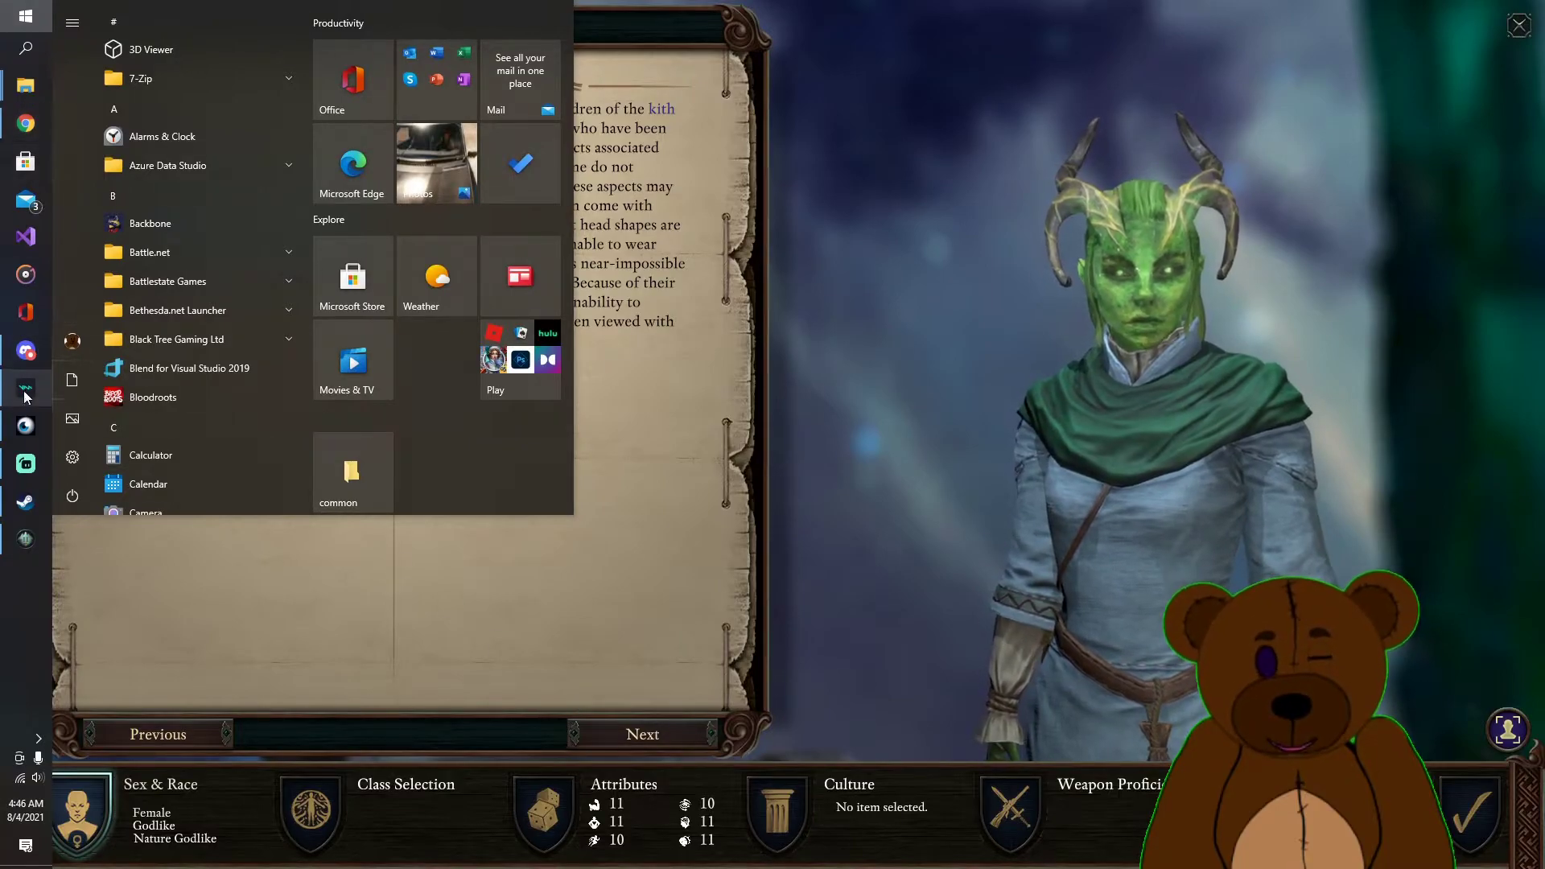
pyautogui.click(25, 502)
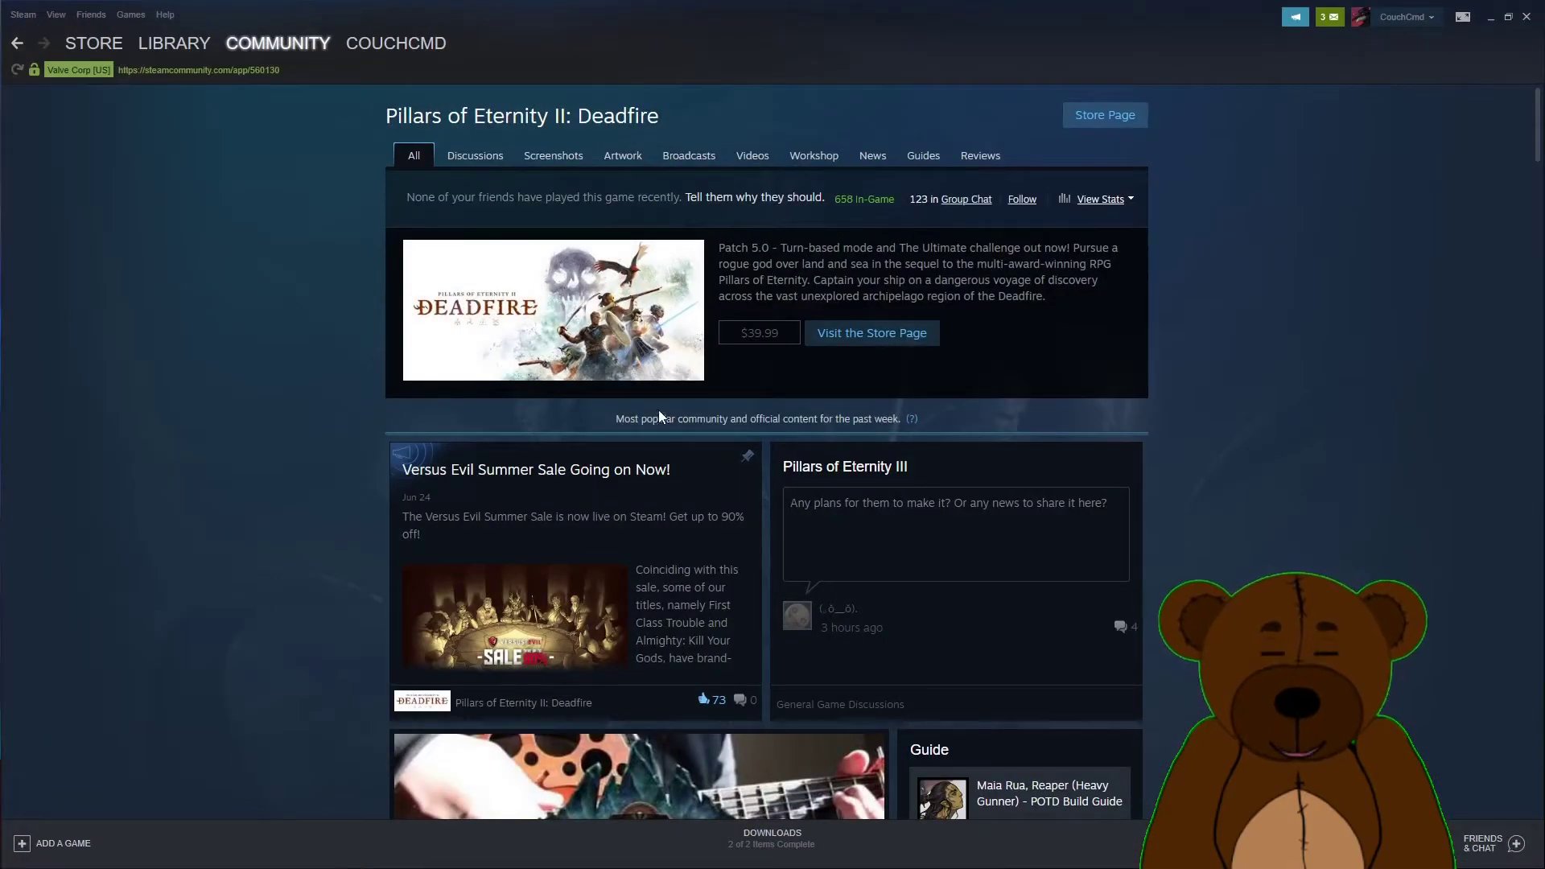
pyautogui.scroll(-5, 556, 482)
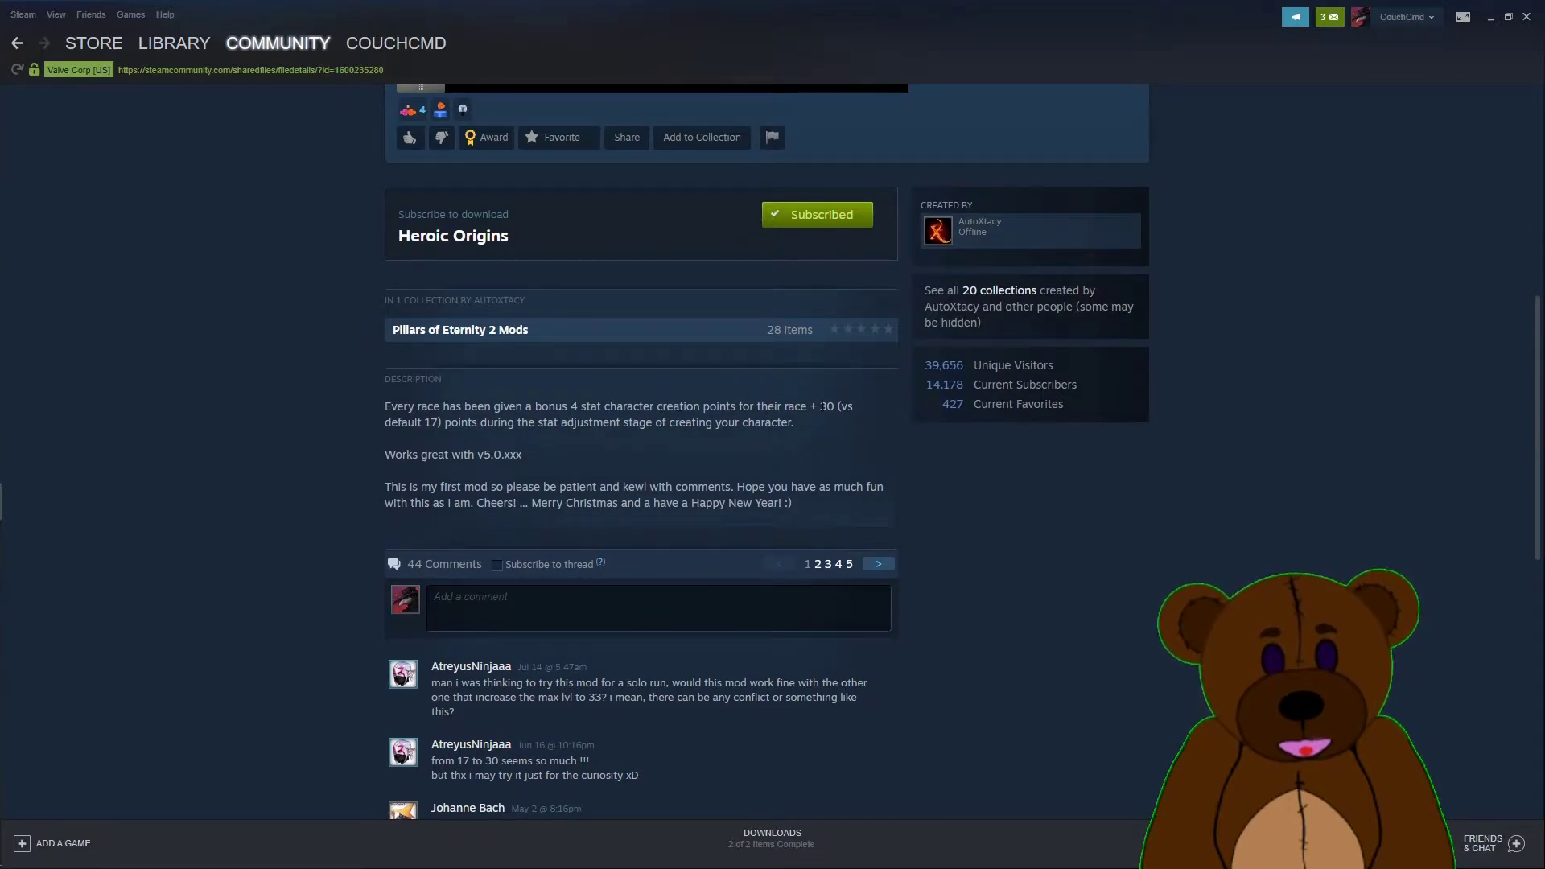
pyautogui.moveTo(962, 11); pyautogui.dragTo(1544, 8)
pyautogui.click(683, 262)
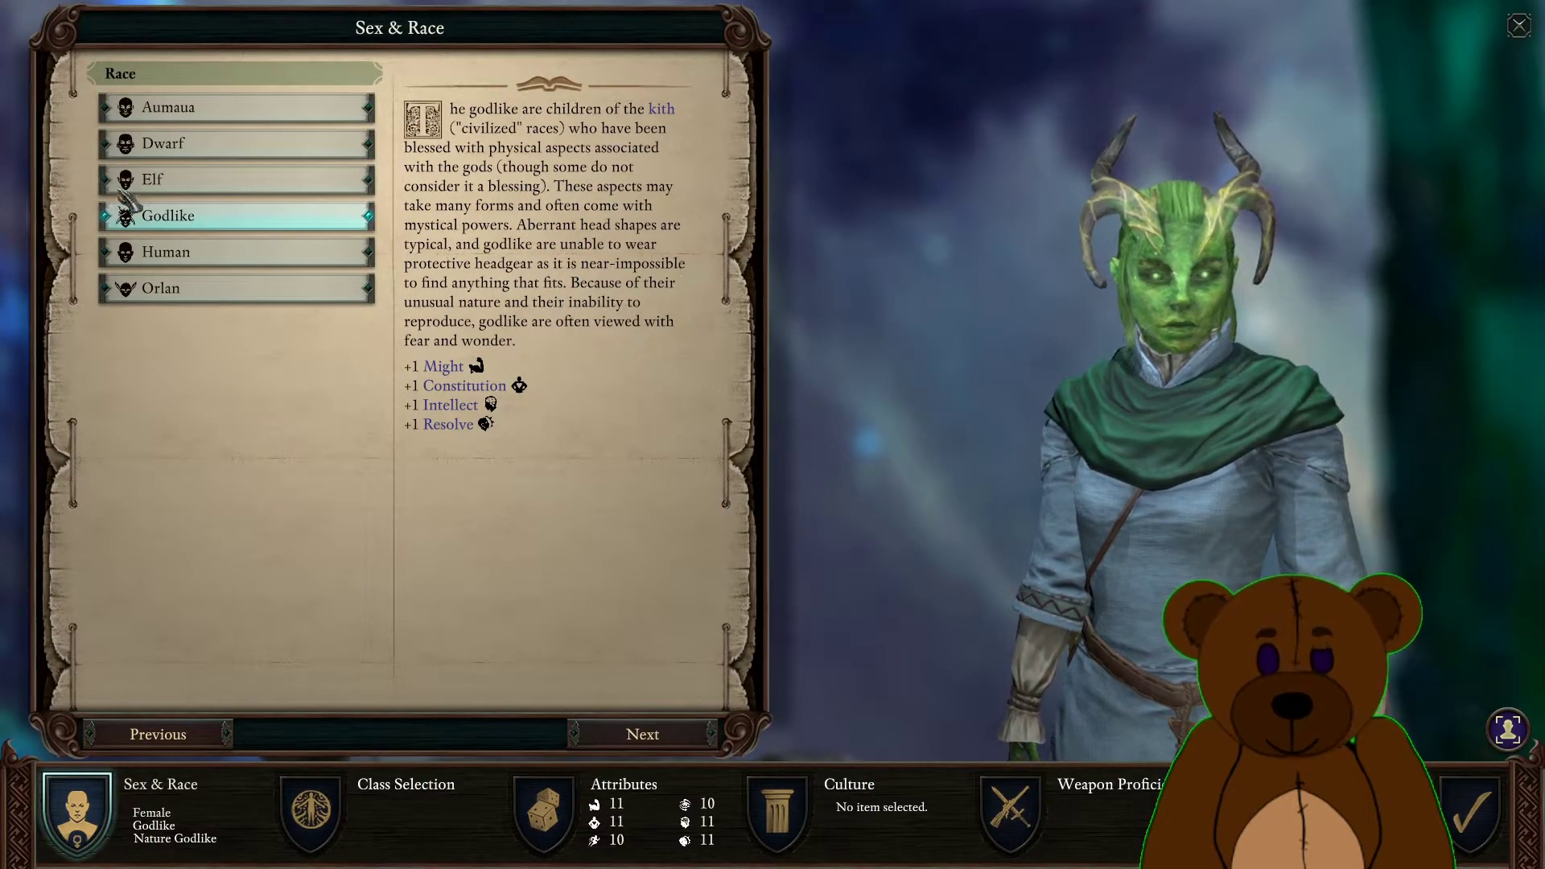
# Compare the attribute bonuses of the Dwarf, Elf, Godlike and Human races.
pyautogui.click(211, 146)
pyautogui.click(207, 177)
pyautogui.click(211, 143)
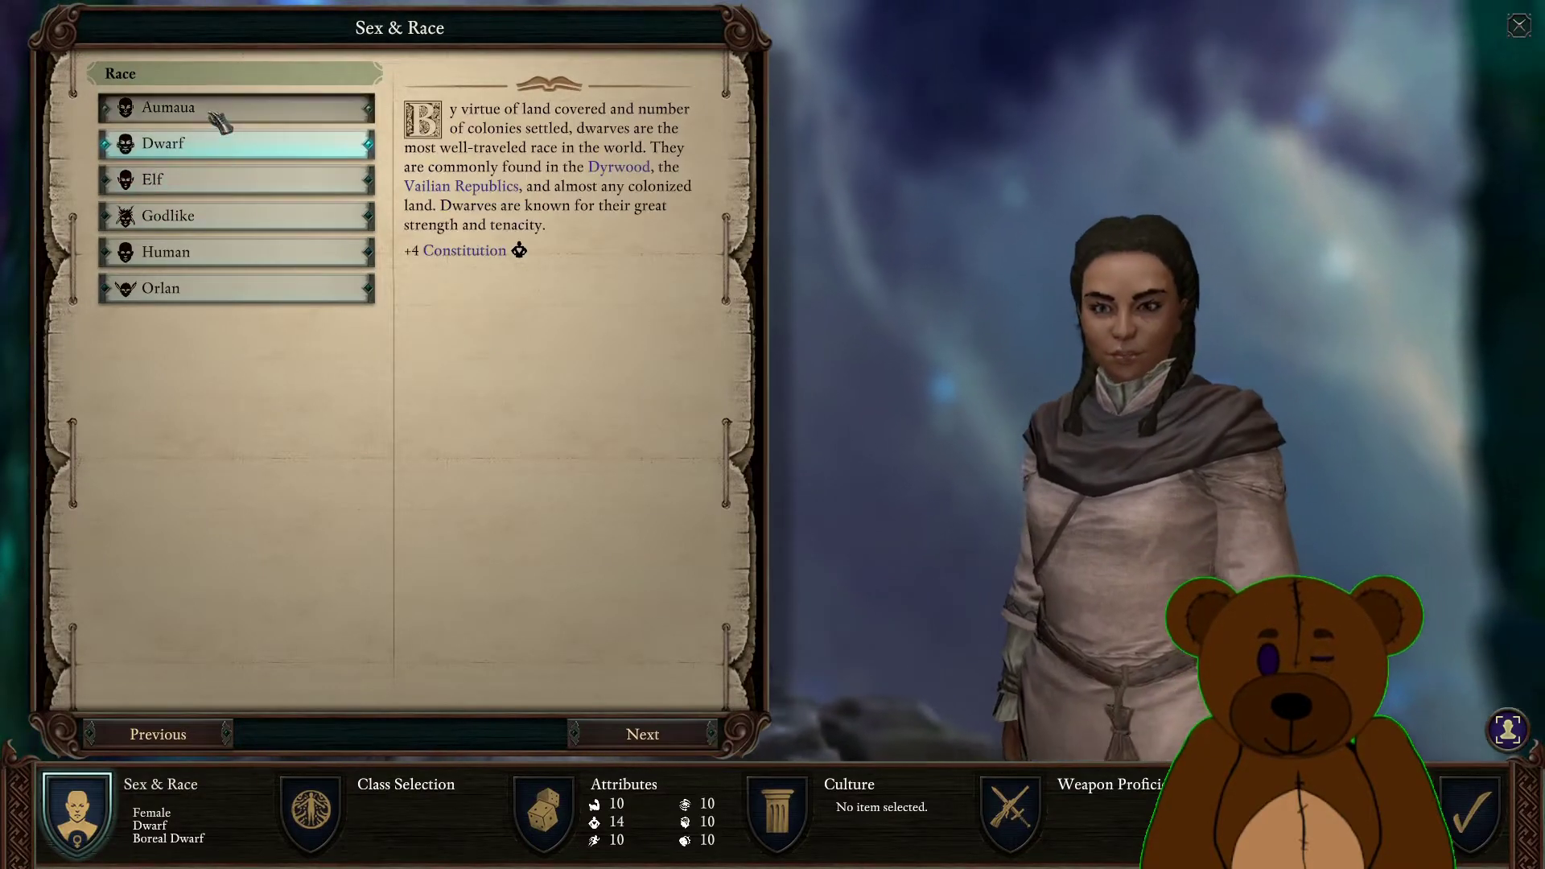
pyautogui.click(231, 186)
pyautogui.click(237, 215)
pyautogui.click(241, 251)
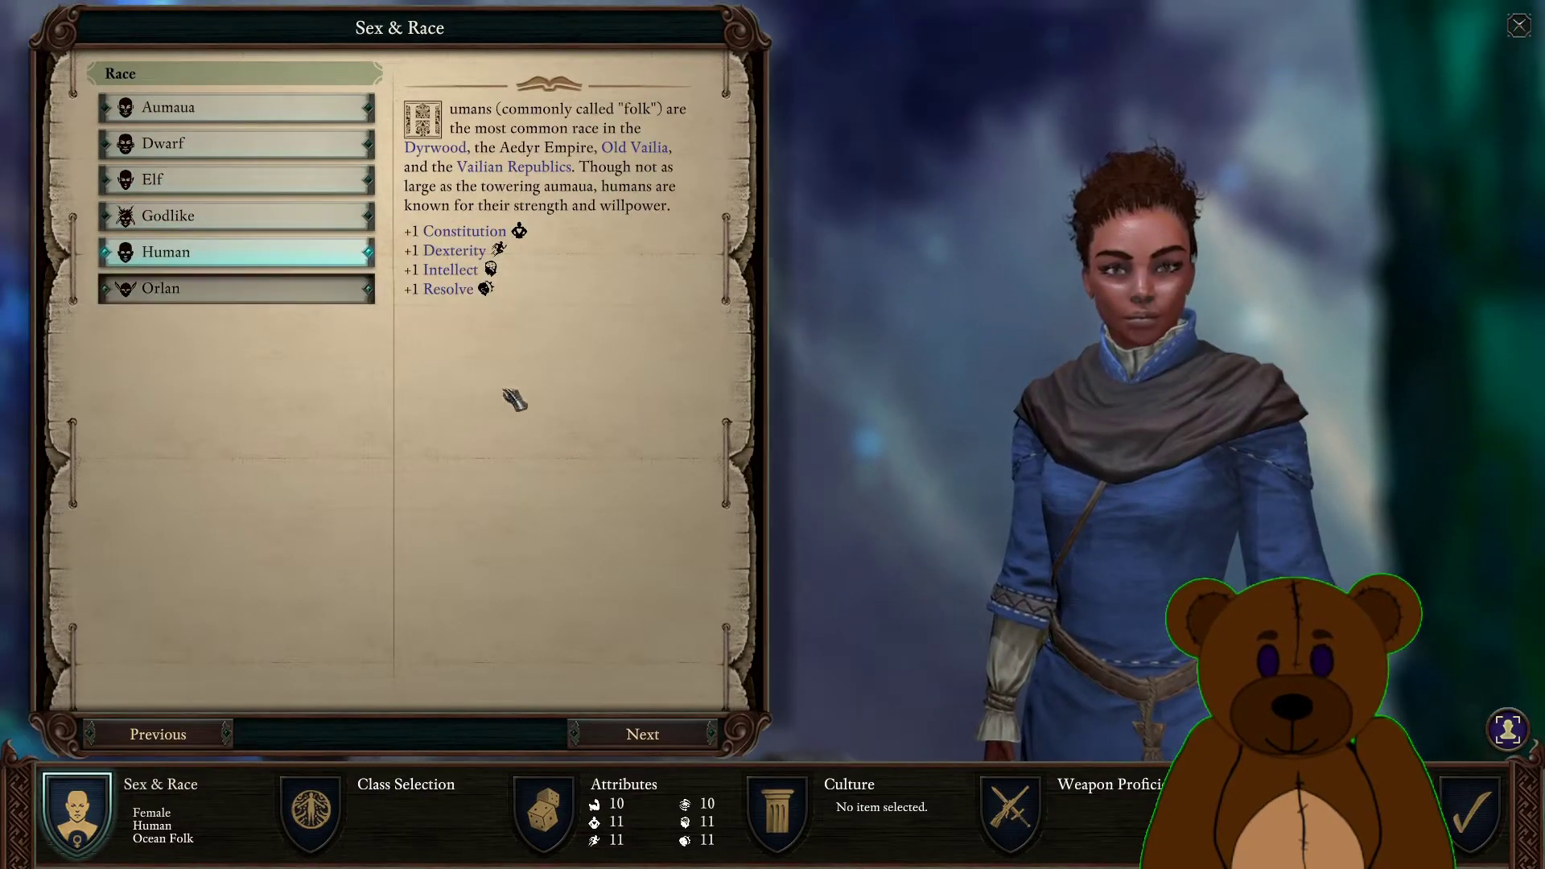
# Choose the Orlan race with the Hearth Orlan subrace and proceed to class selection.
pyautogui.click(274, 294)
pyautogui.click(635, 728)
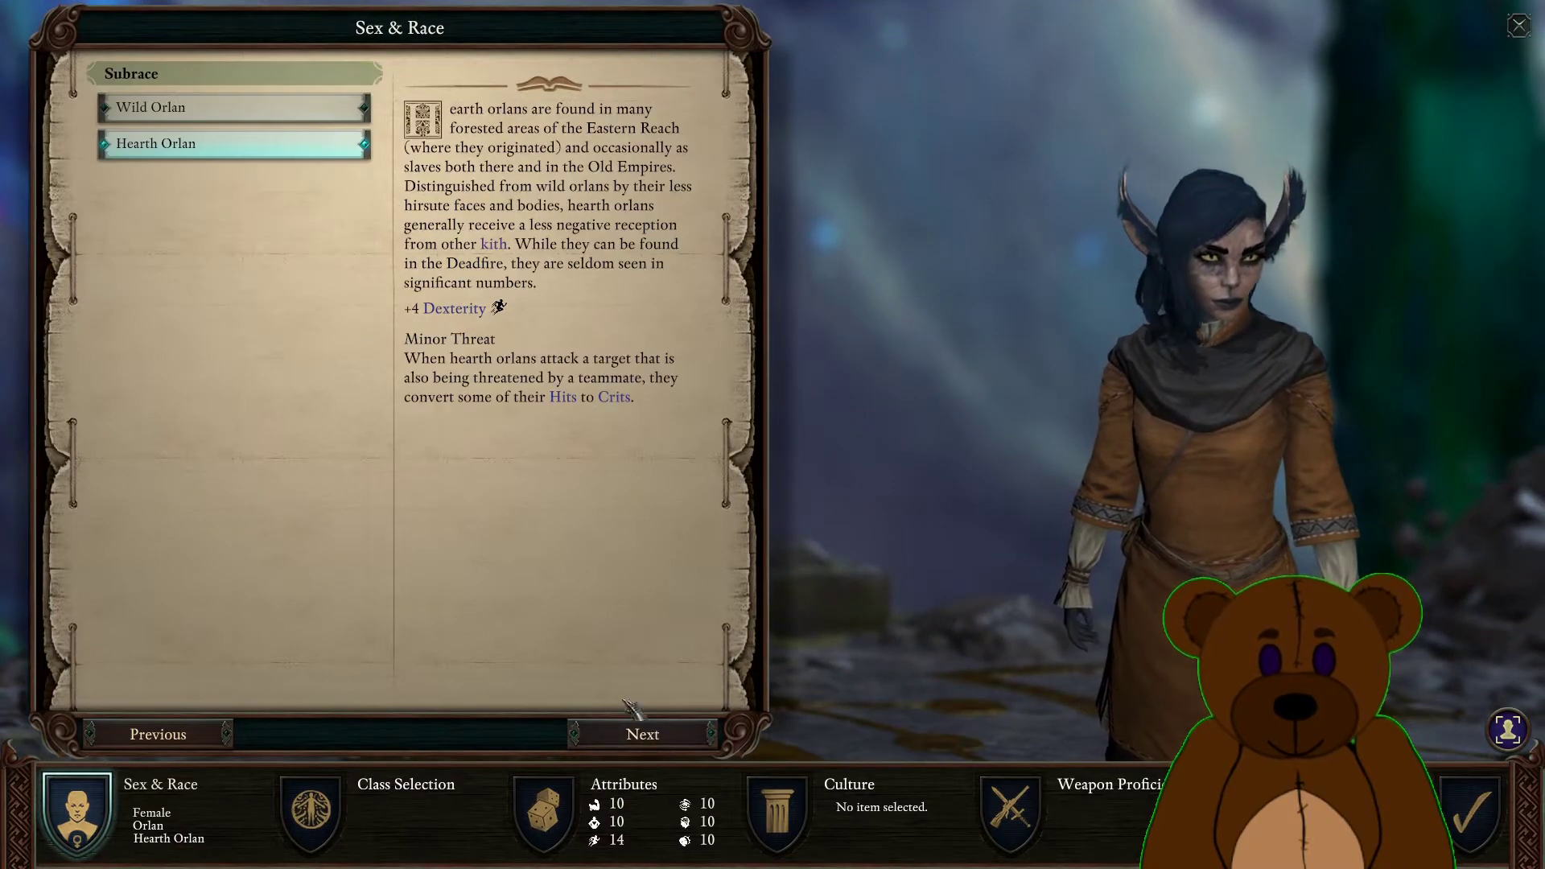
pyautogui.click(642, 734)
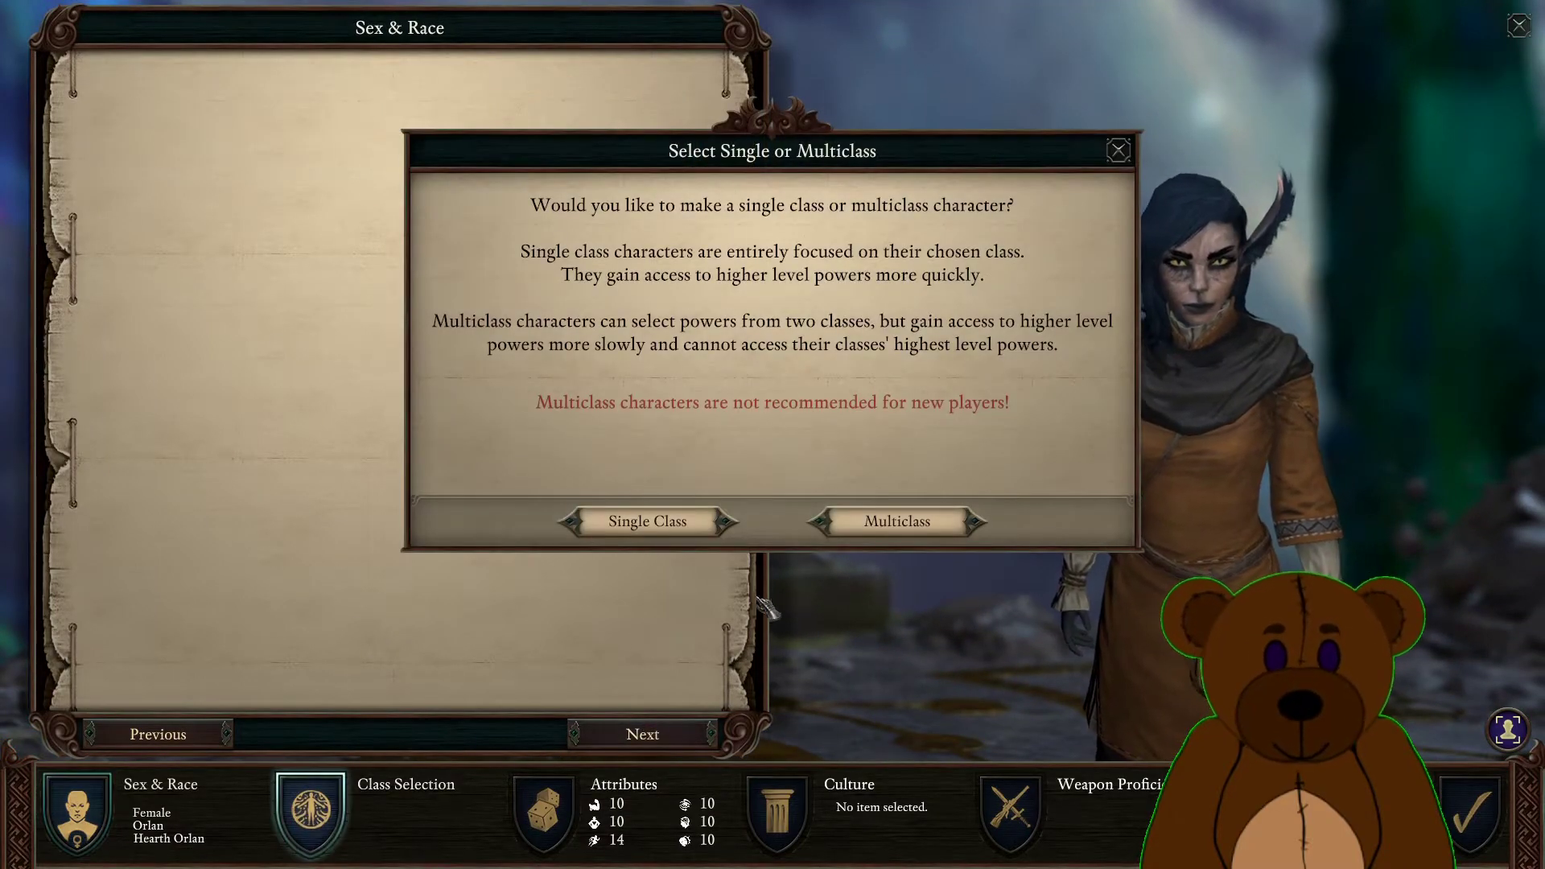
# Make a single-class Barbarian with the Berserker subclass and the Frenzy ability, and proceed to attributes.
pyautogui.click(710, 522)
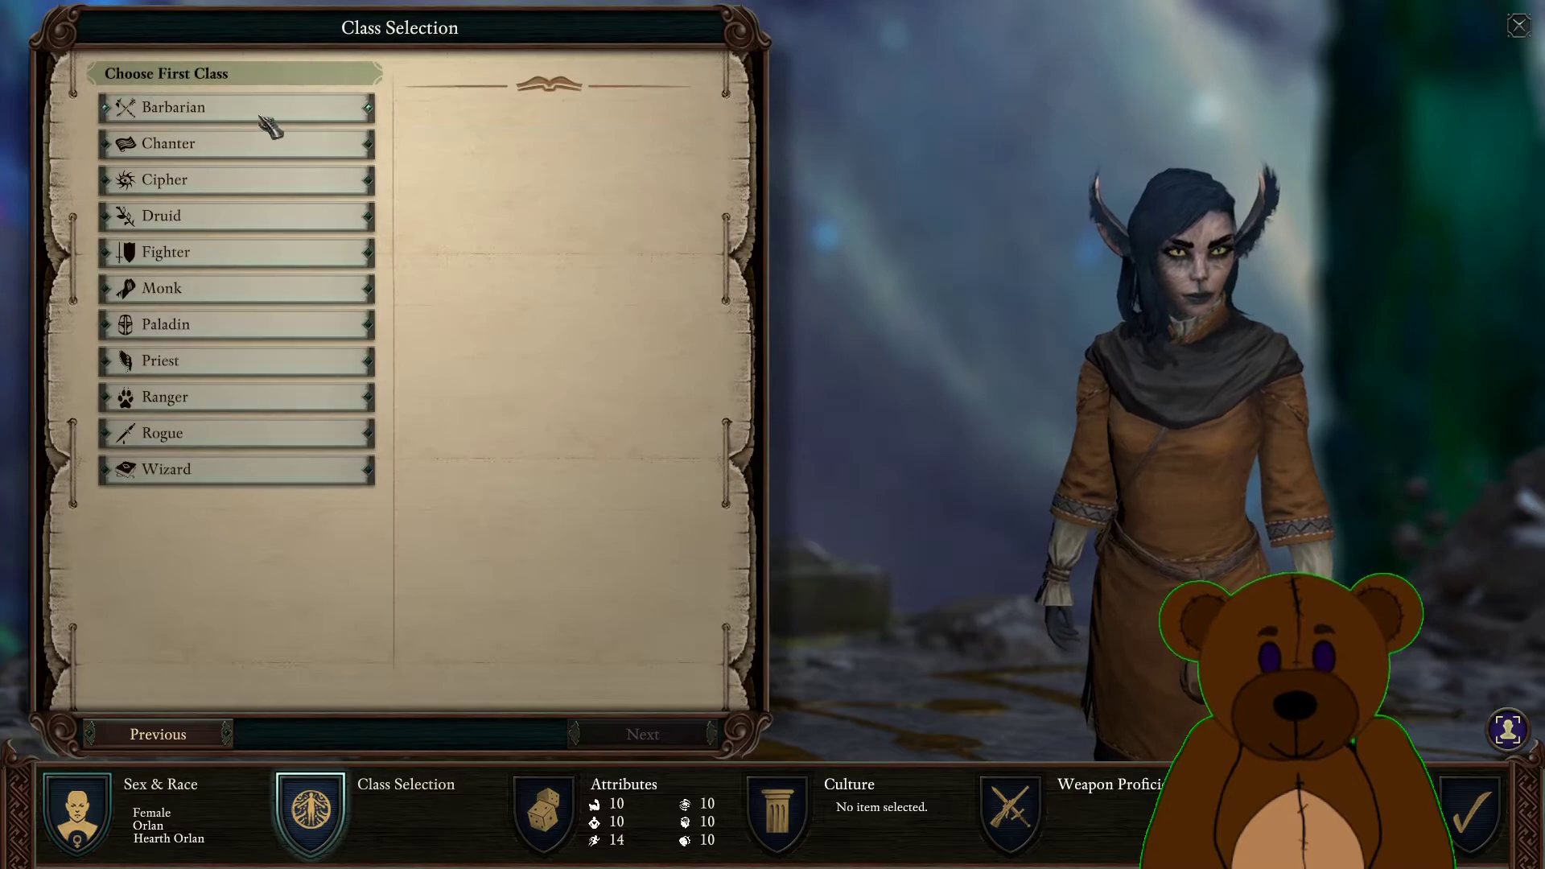
pyautogui.click(354, 123)
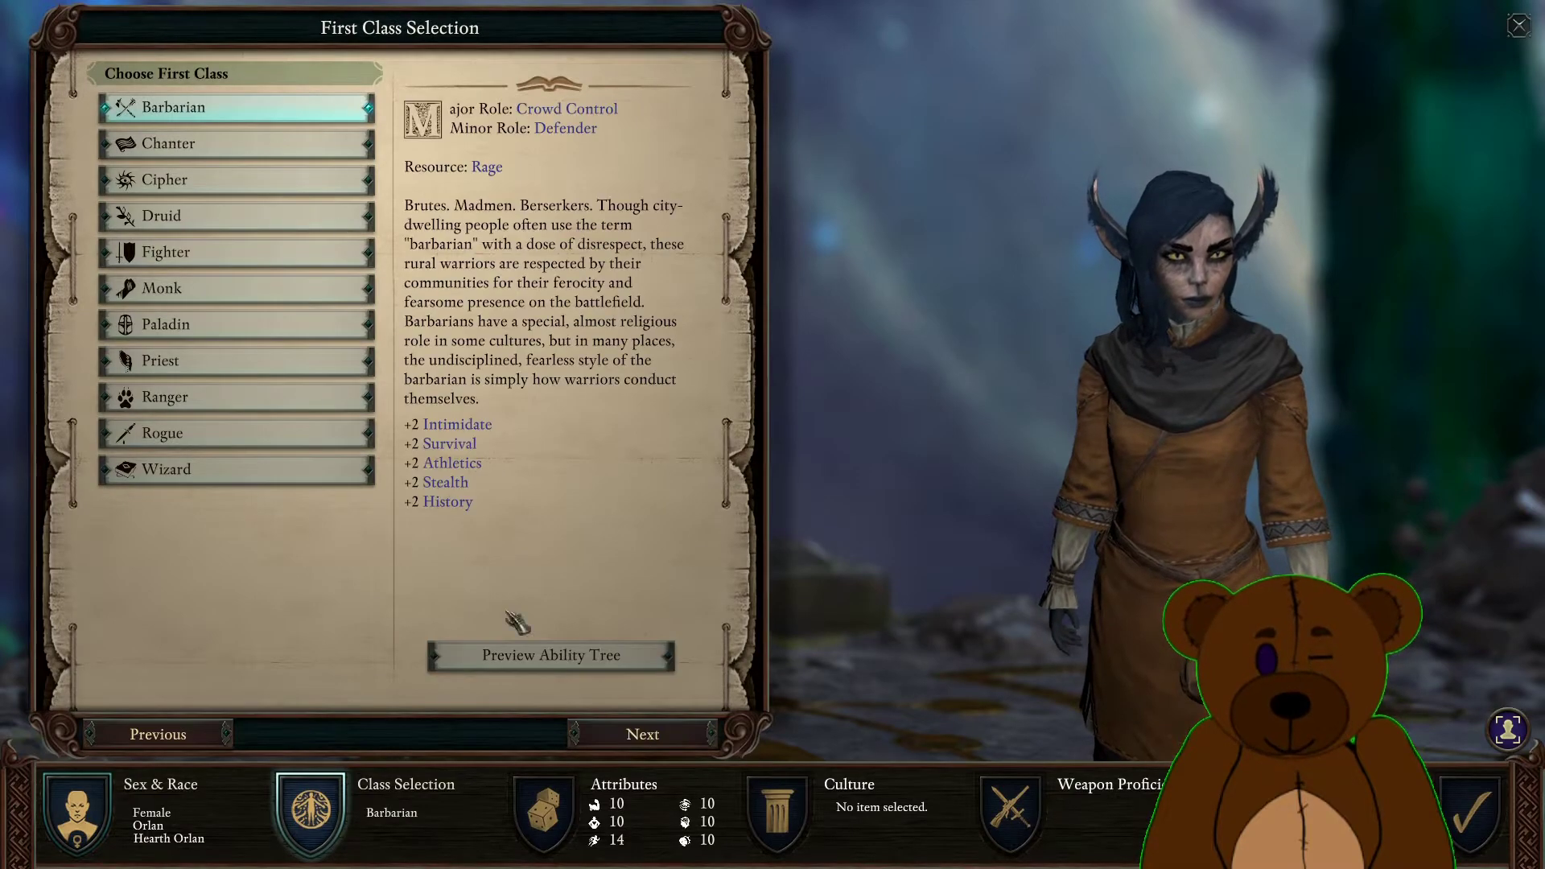
pyautogui.click(645, 739)
pyautogui.click(240, 146)
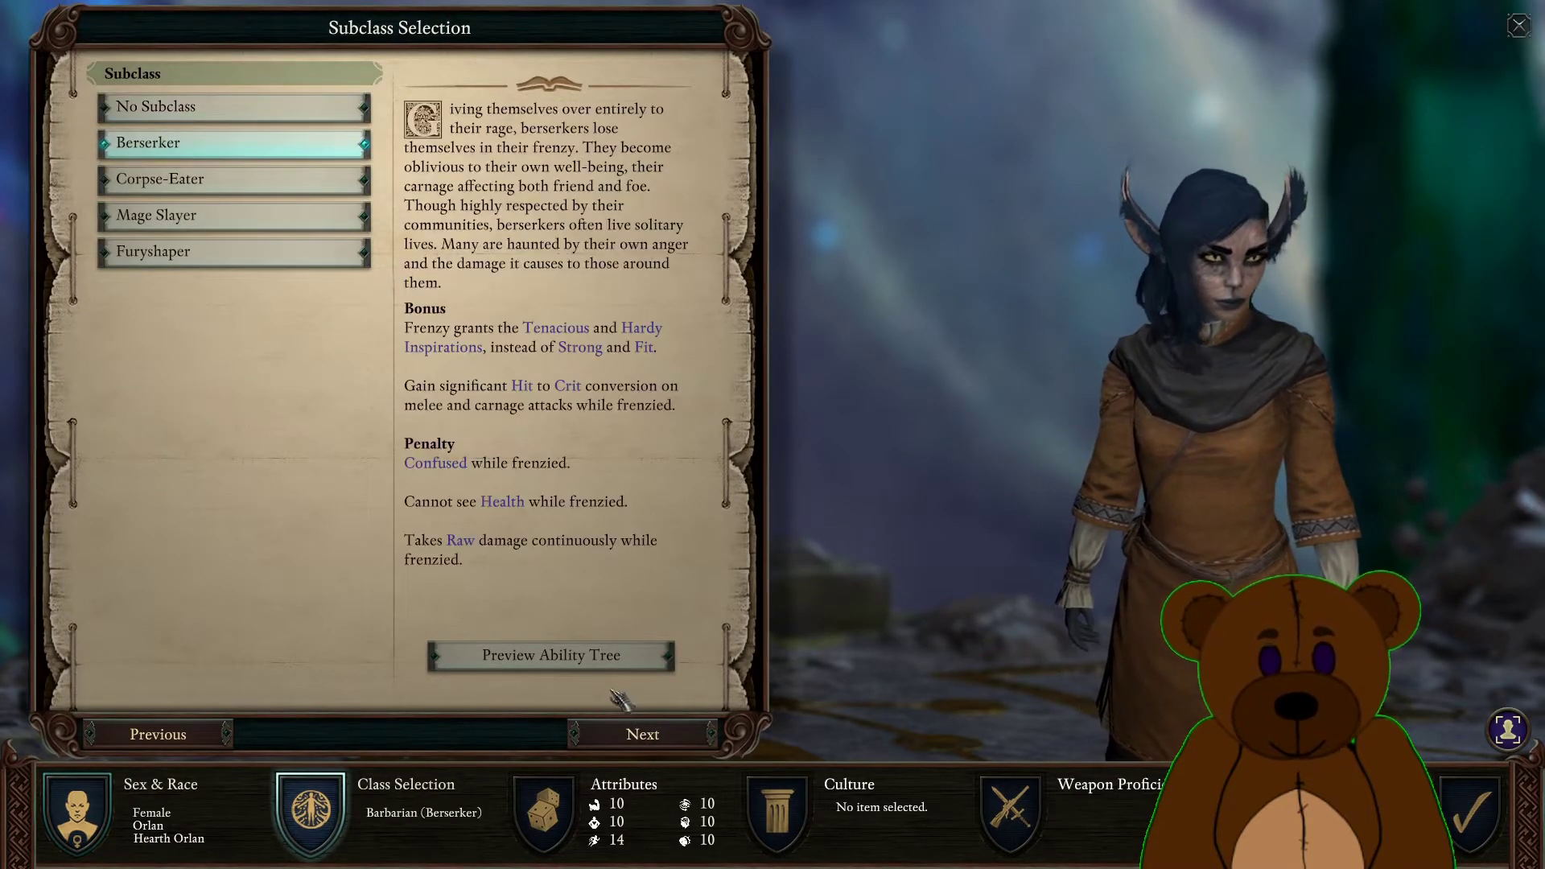
pyautogui.click(642, 736)
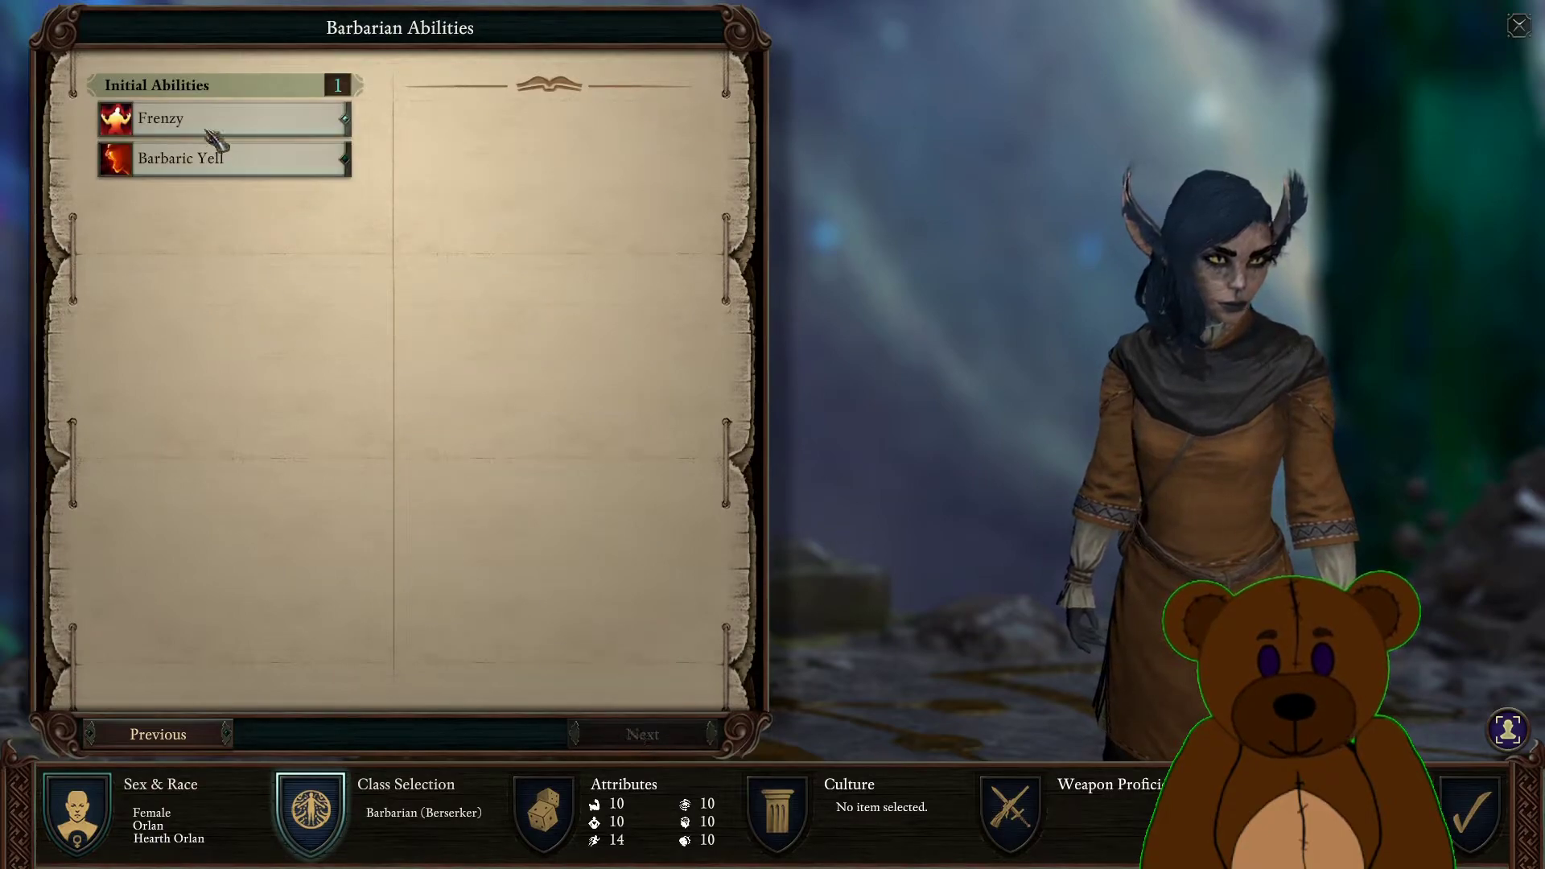
pyautogui.click(214, 139)
pyautogui.click(643, 735)
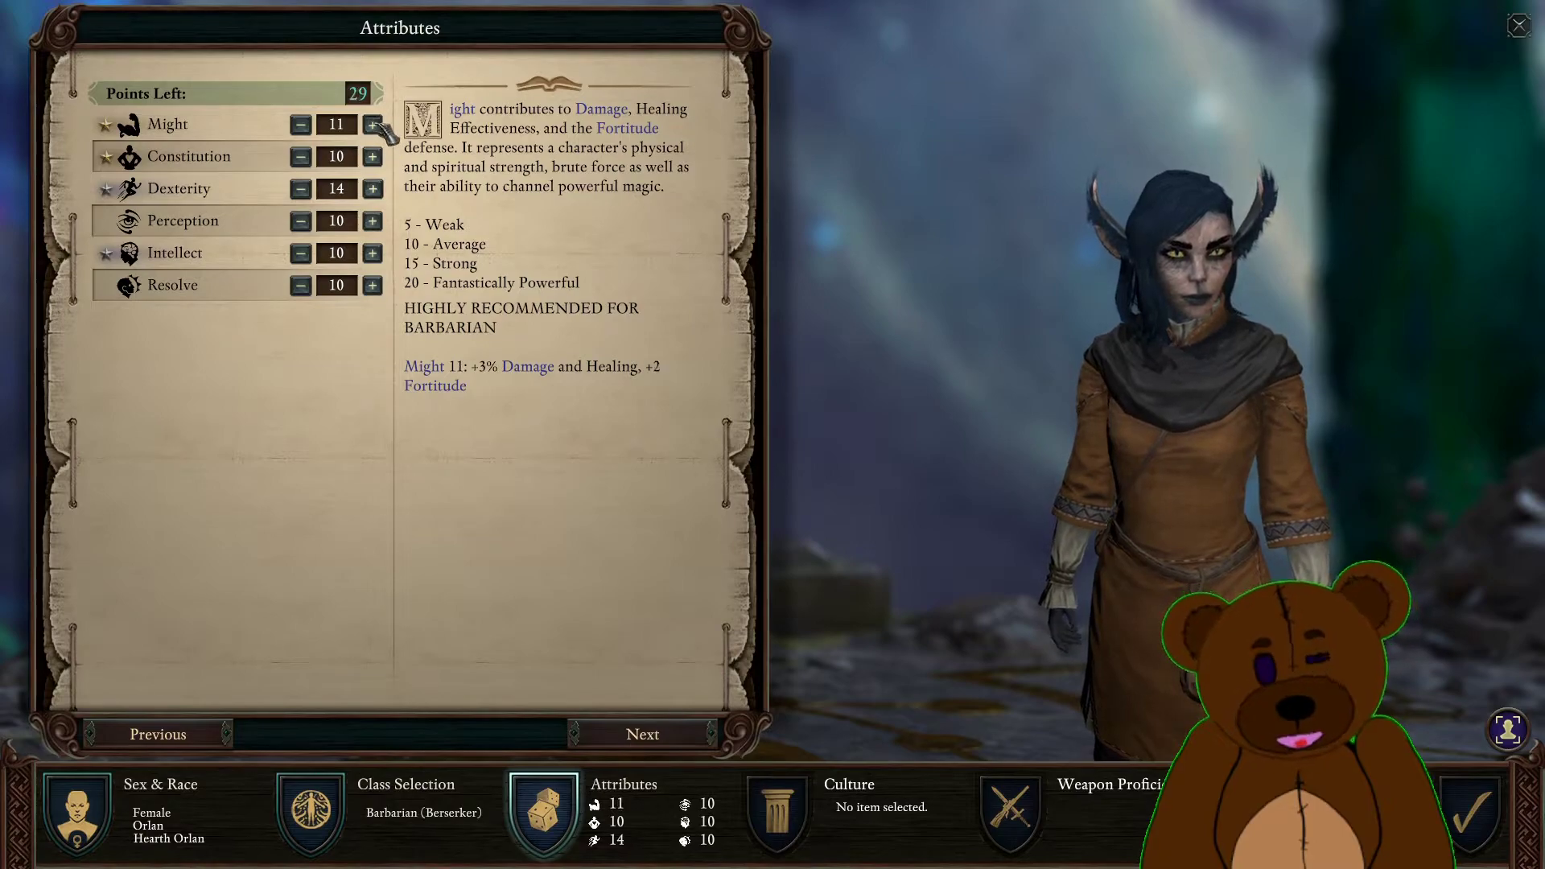
# Raise the character's Might to 20 and Constitution to 19.
pyautogui.click(373, 125)
pyautogui.click(373, 124)
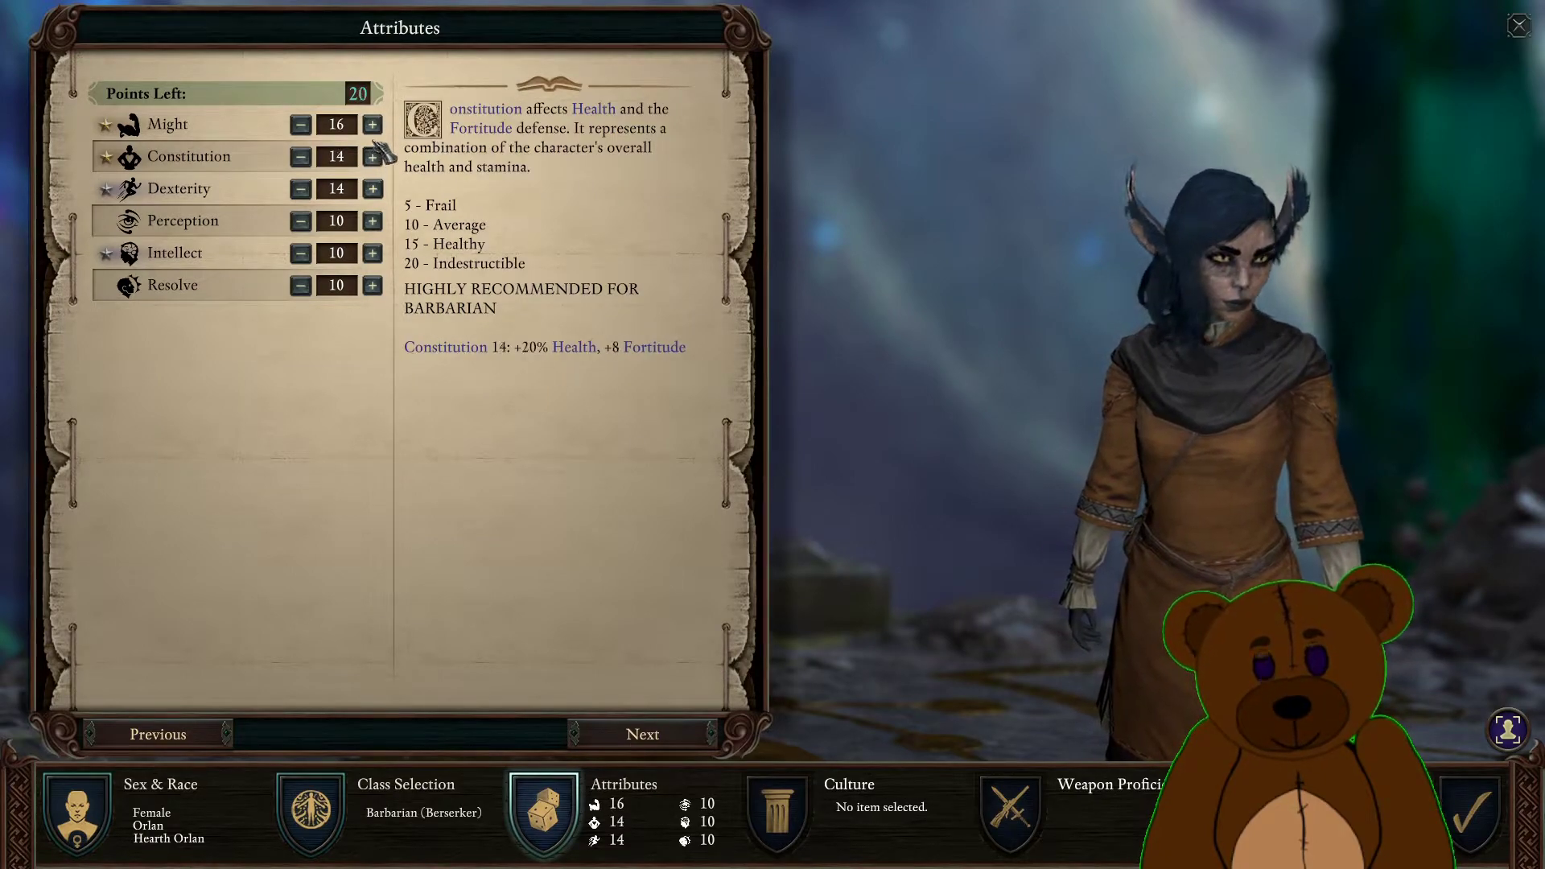
pyautogui.click(373, 125)
pyautogui.click(372, 156)
pyautogui.click(373, 156)
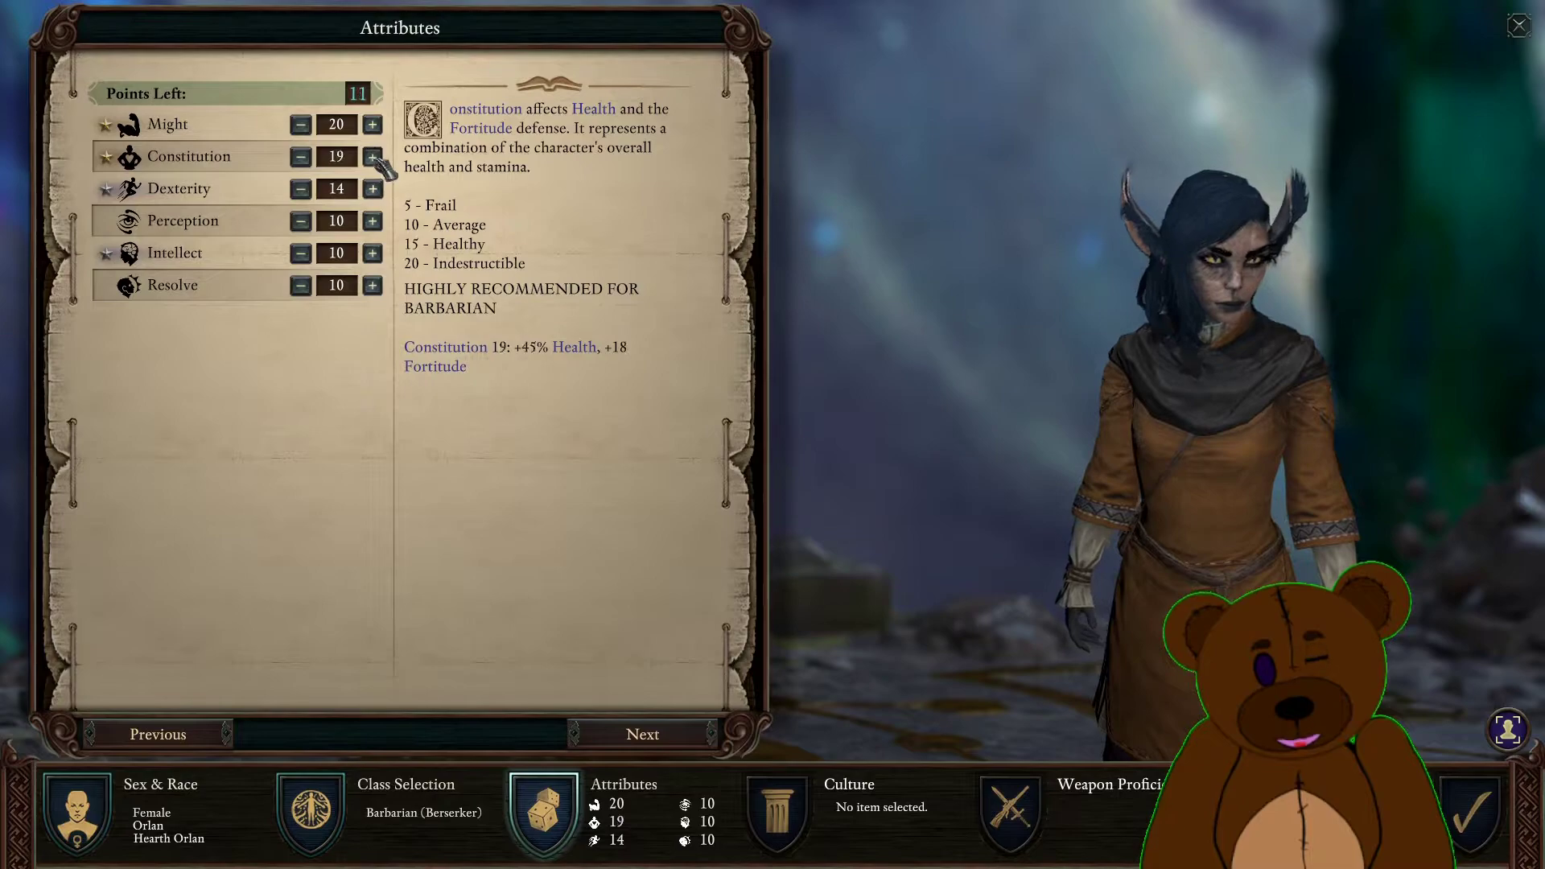
pyautogui.click(373, 156)
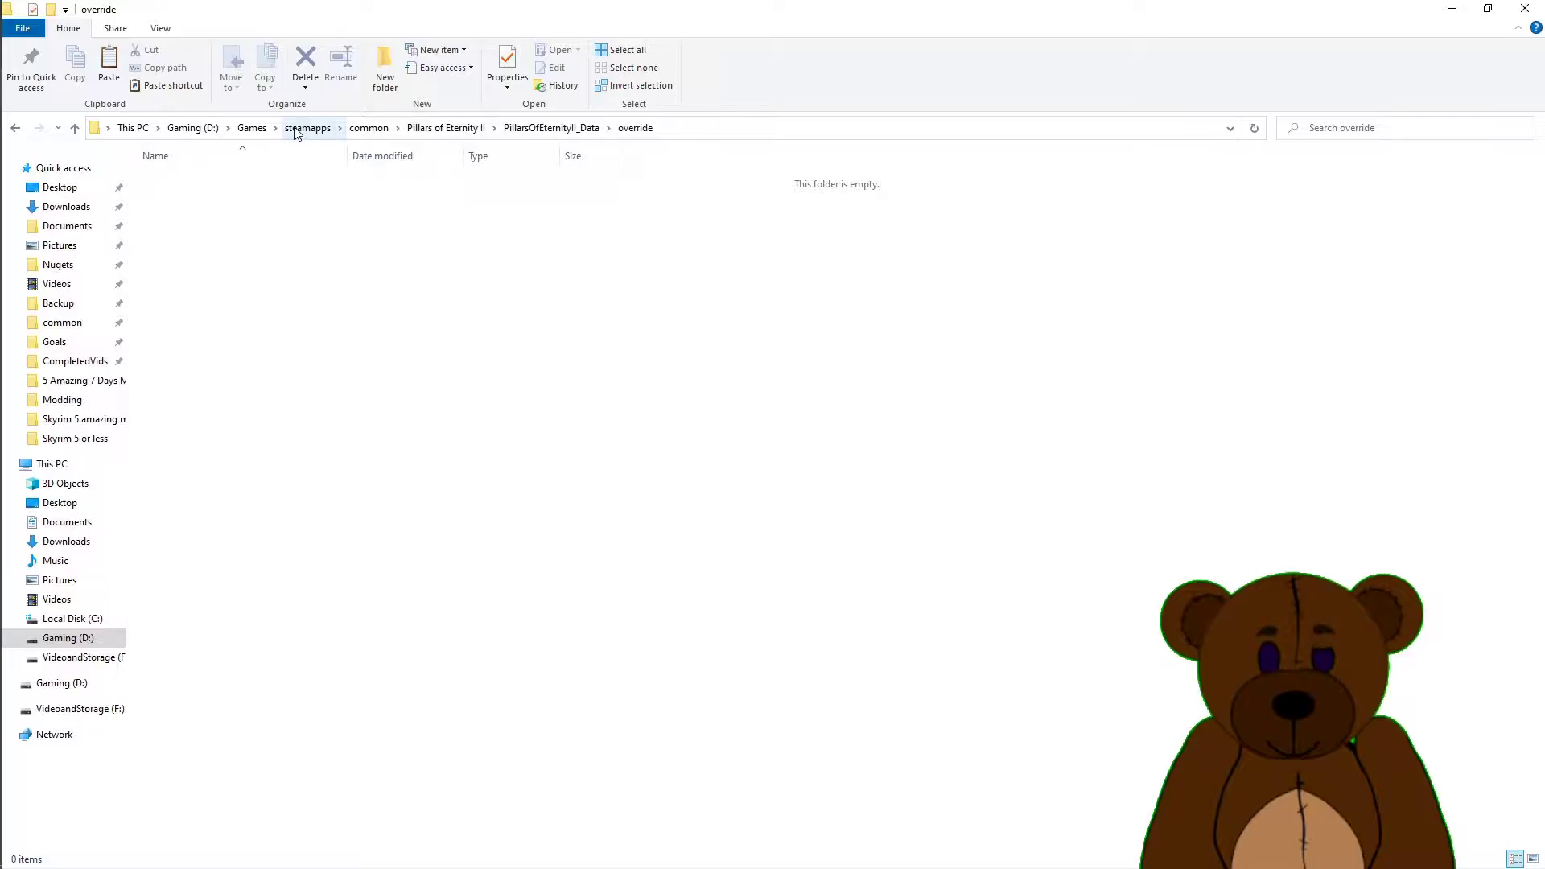
pyautogui.click(314, 128)
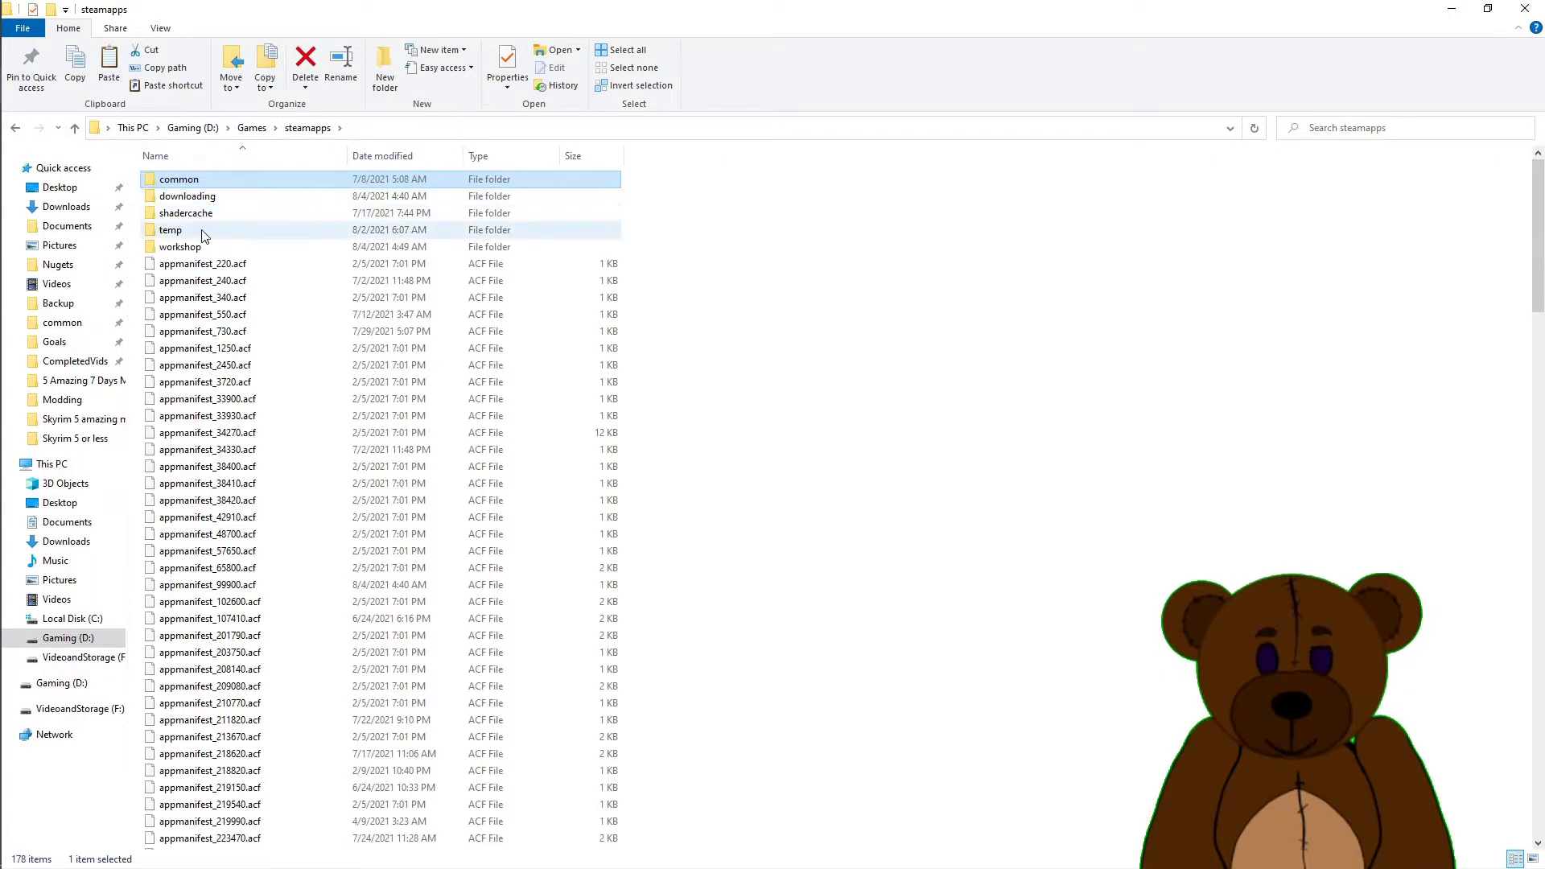
pyautogui.doubleClick(256, 245)
pyautogui.doubleClick(215, 198)
pyautogui.click(366, 129)
pyautogui.doubleClick(215, 182)
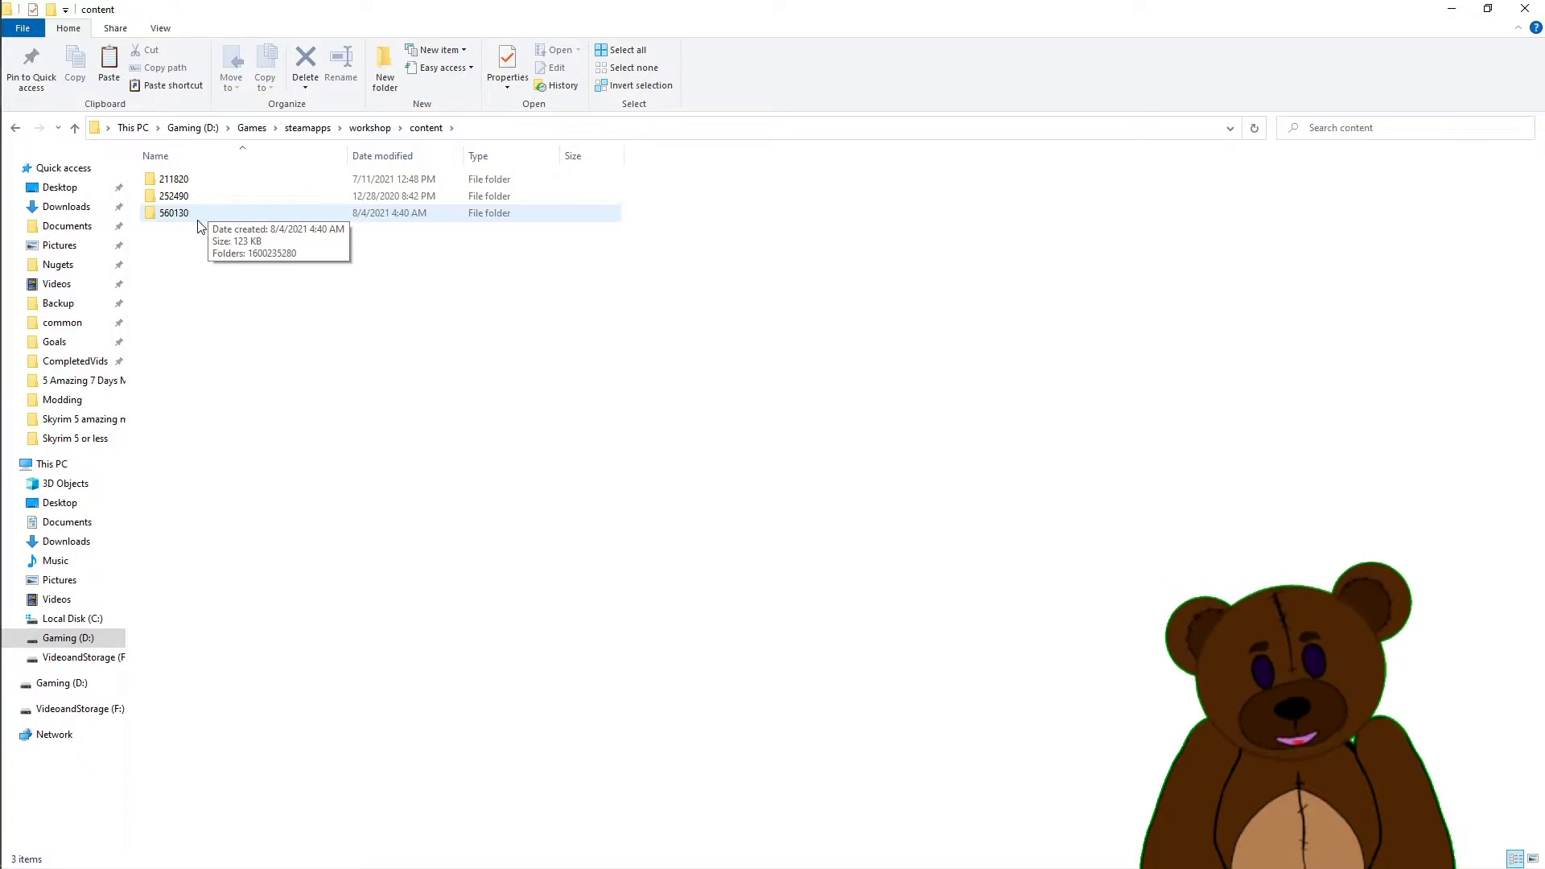
pyautogui.click(185, 216)
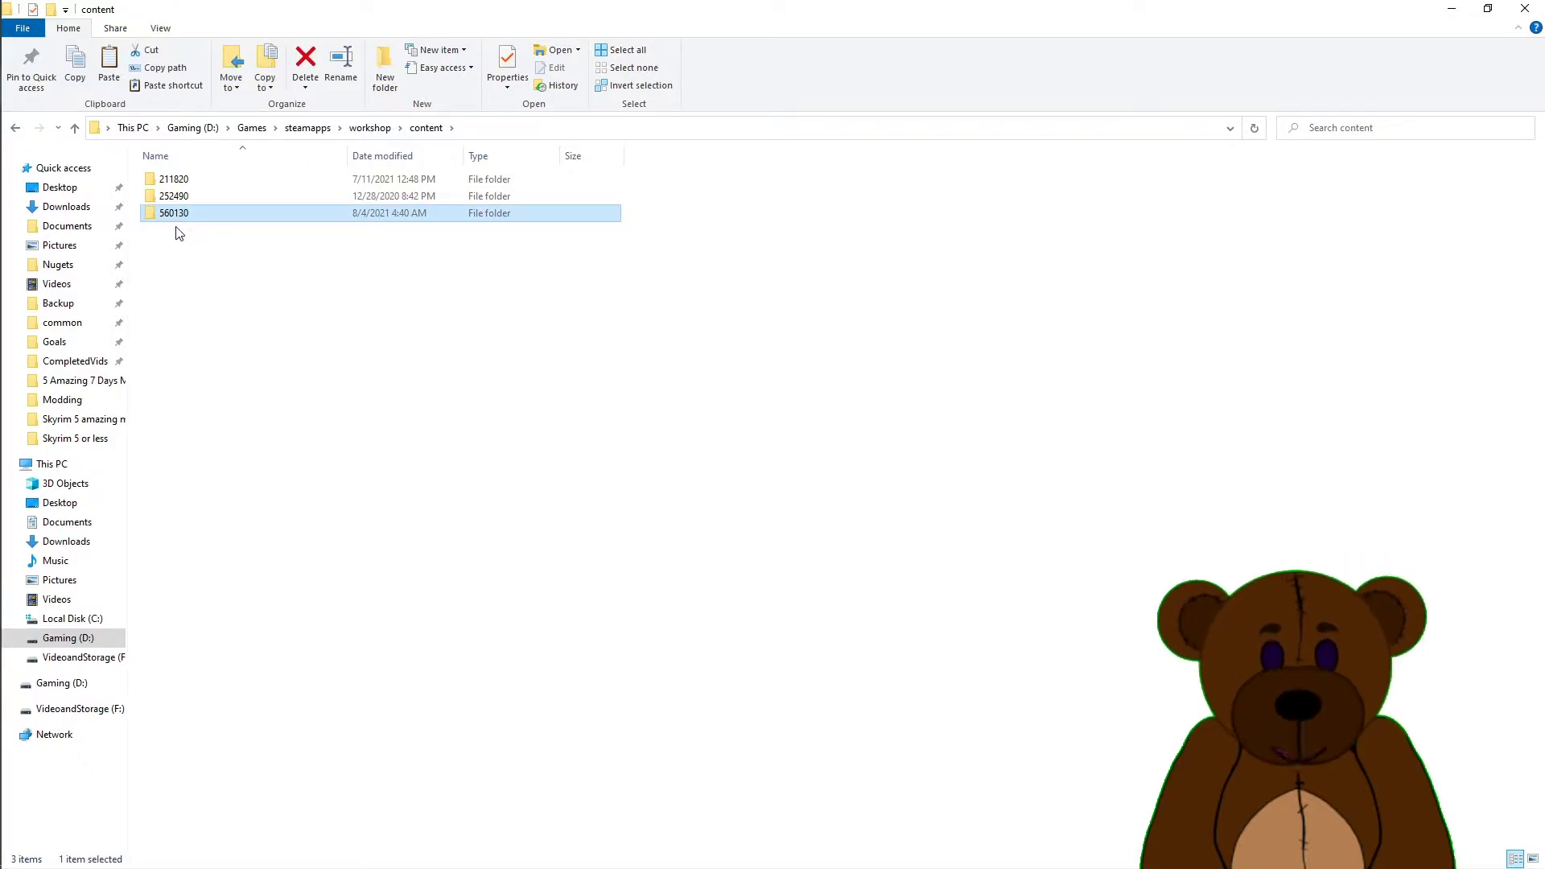
pyautogui.doubleClick(177, 216)
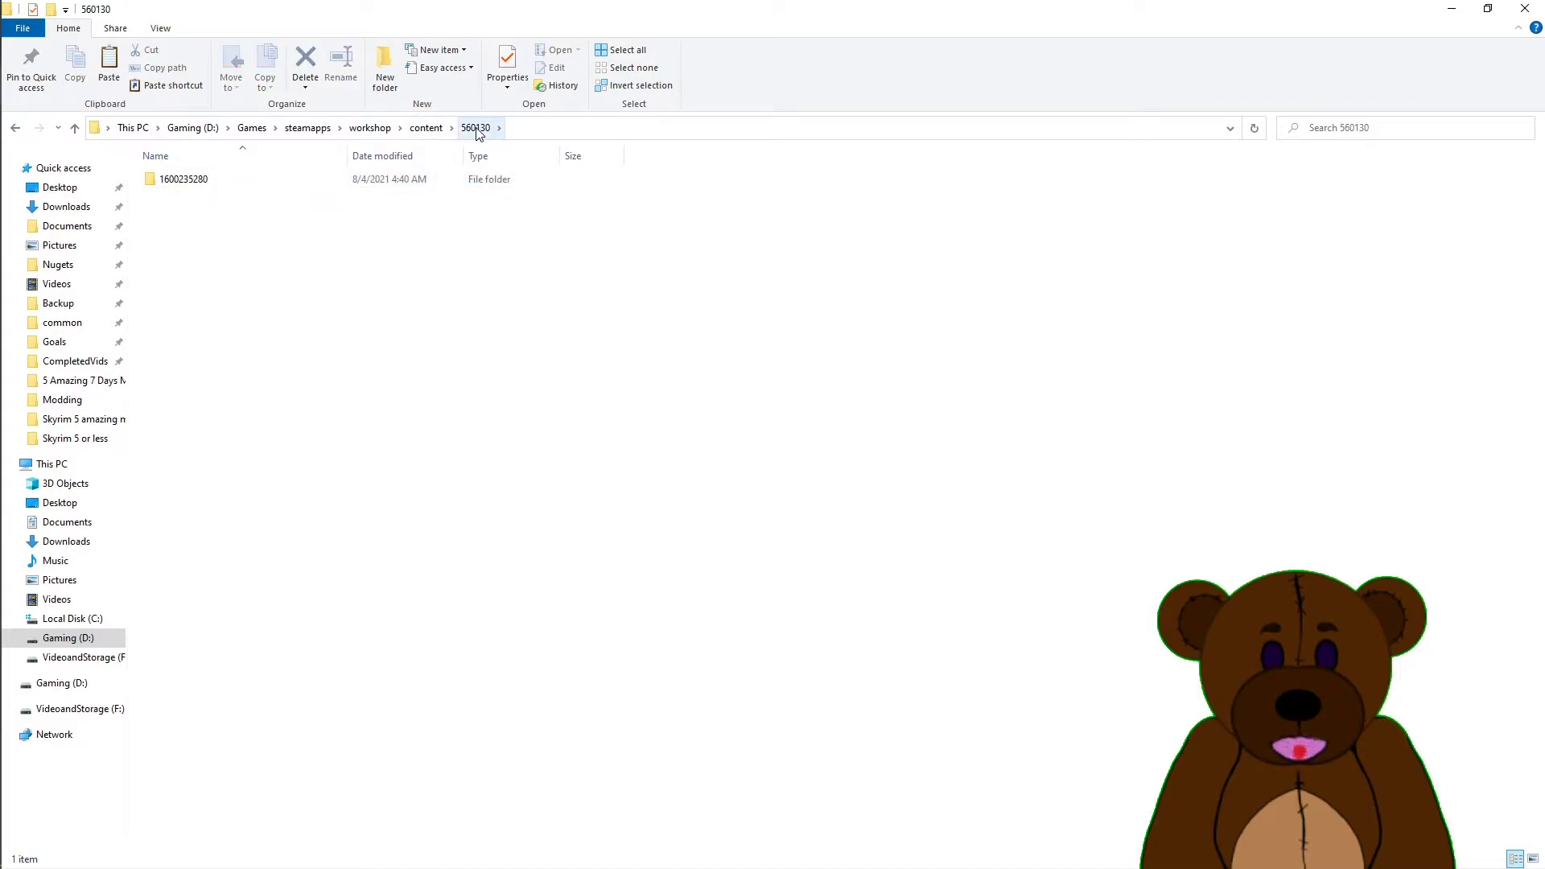
pyautogui.doubleClick(193, 181)
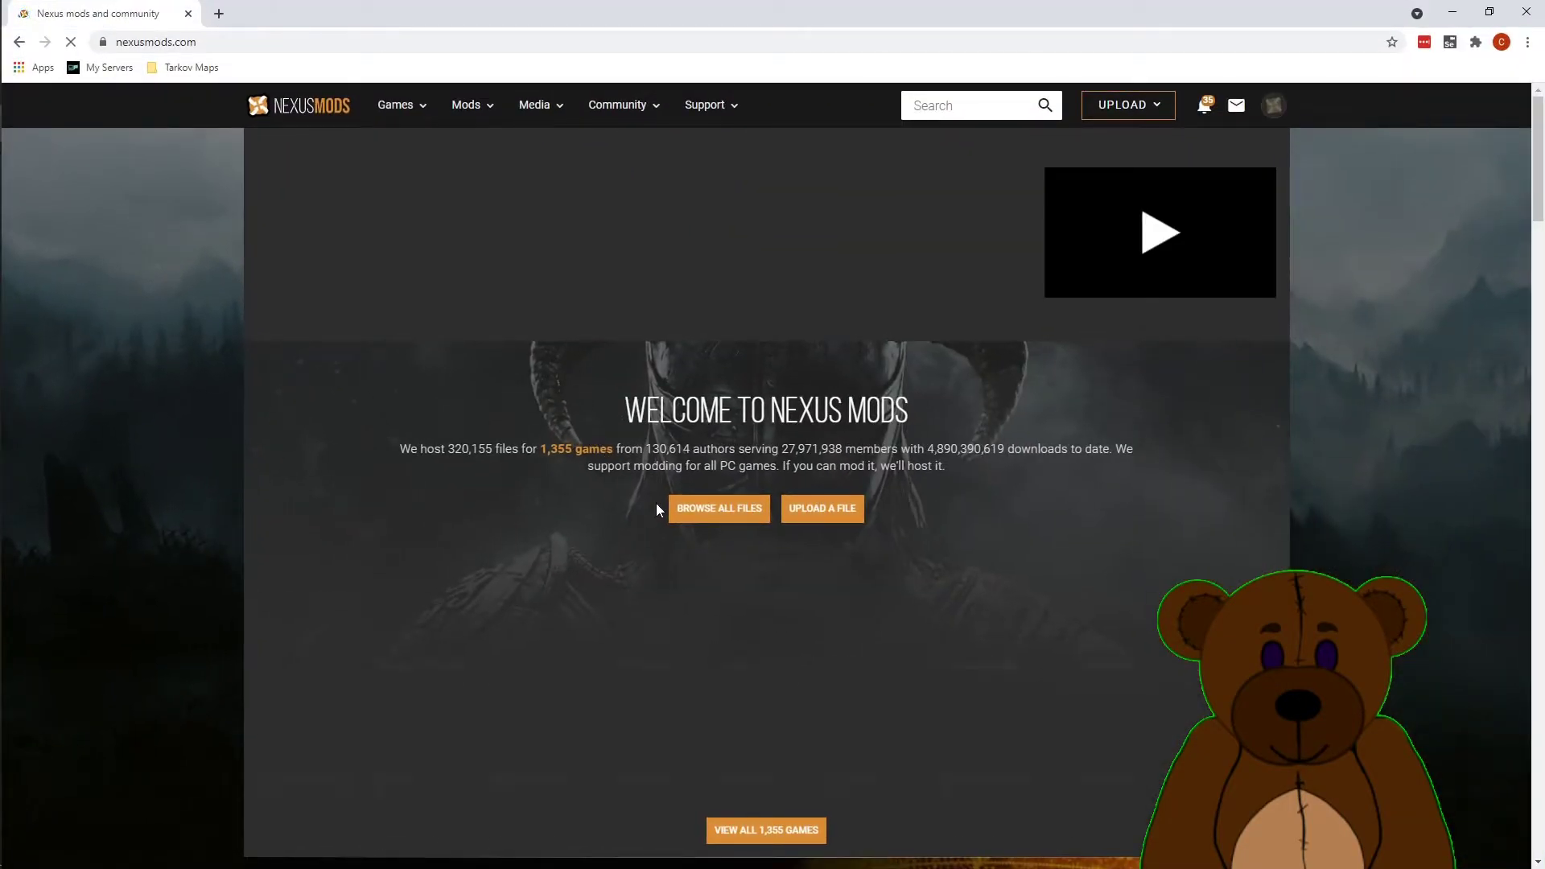
# On Nexus Mods, filter the full games list by "pillars" and open the Pillars of Eternity 2: Deadfire page.
pyautogui.scroll(-8, 605, 505)
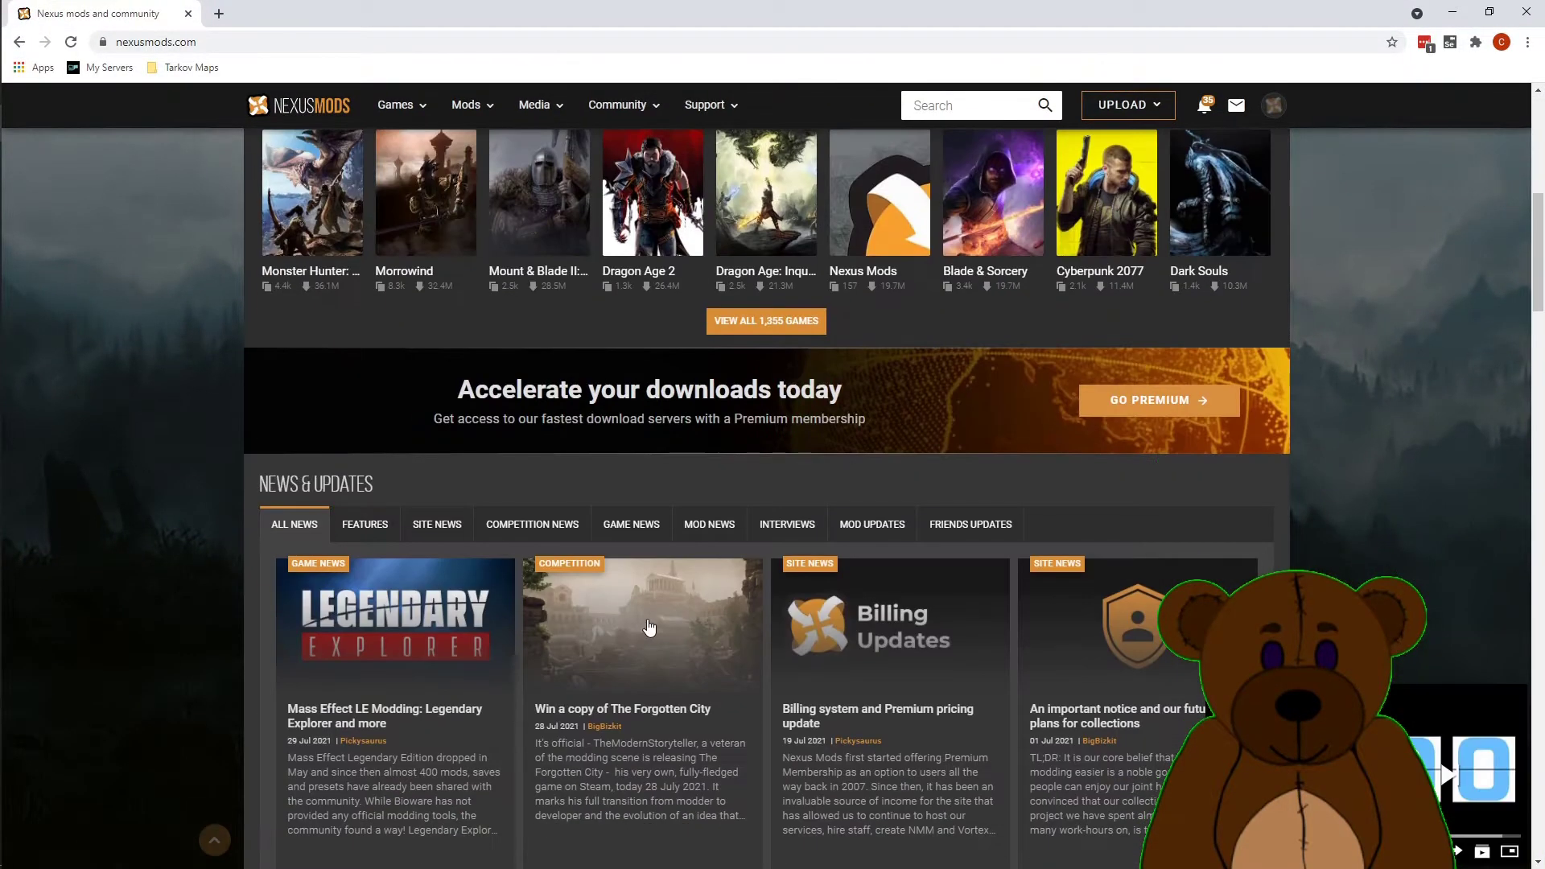
pyautogui.click(766, 320)
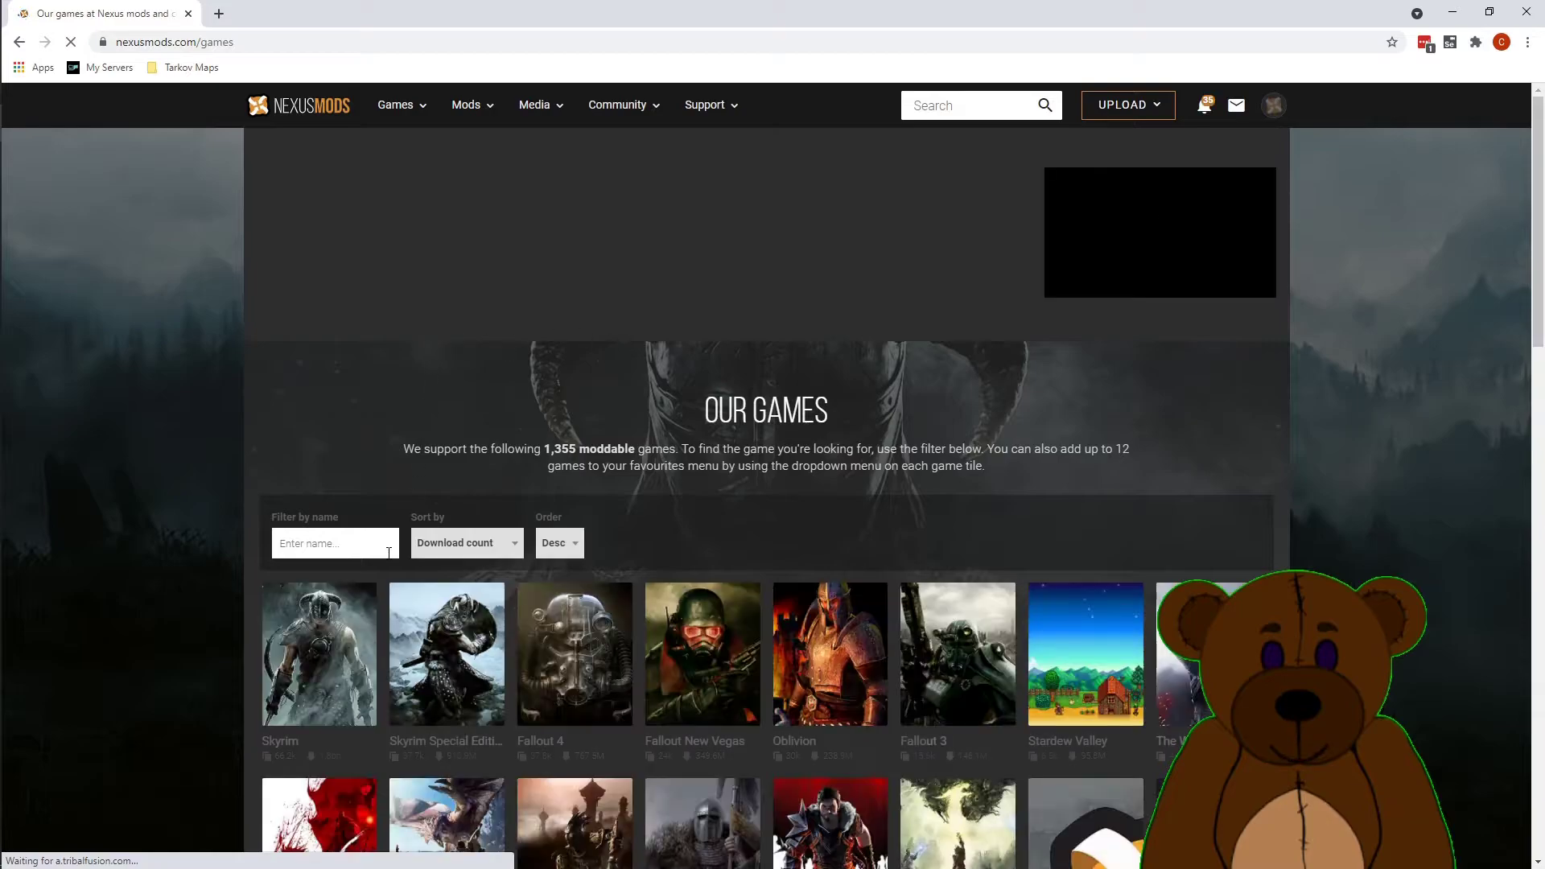
pyautogui.click(351, 545)
pyautogui.write('pillar')
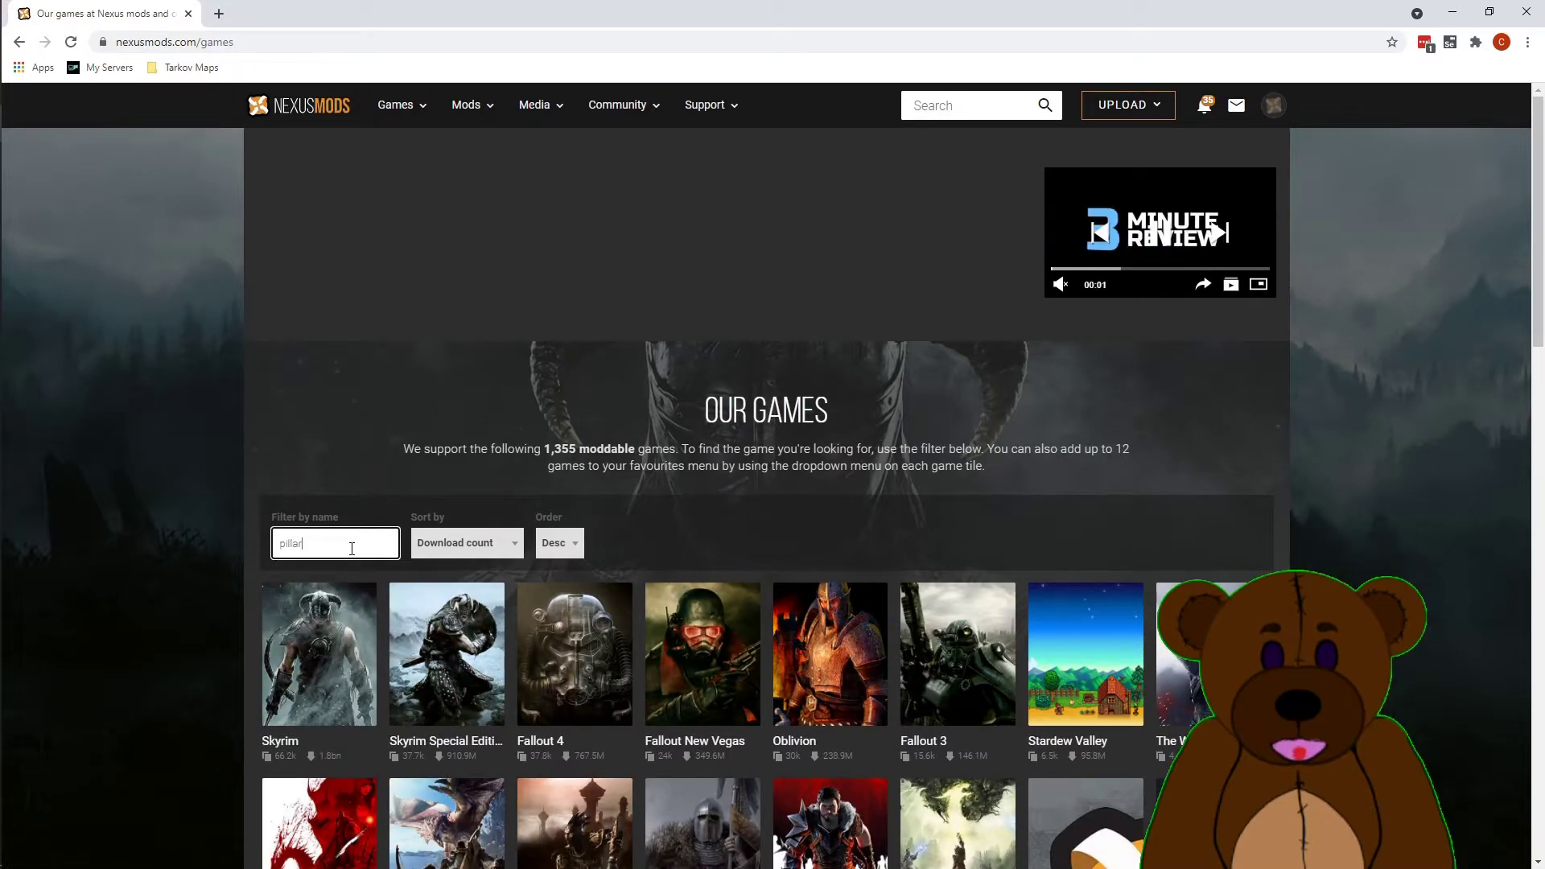
pyautogui.write('s')
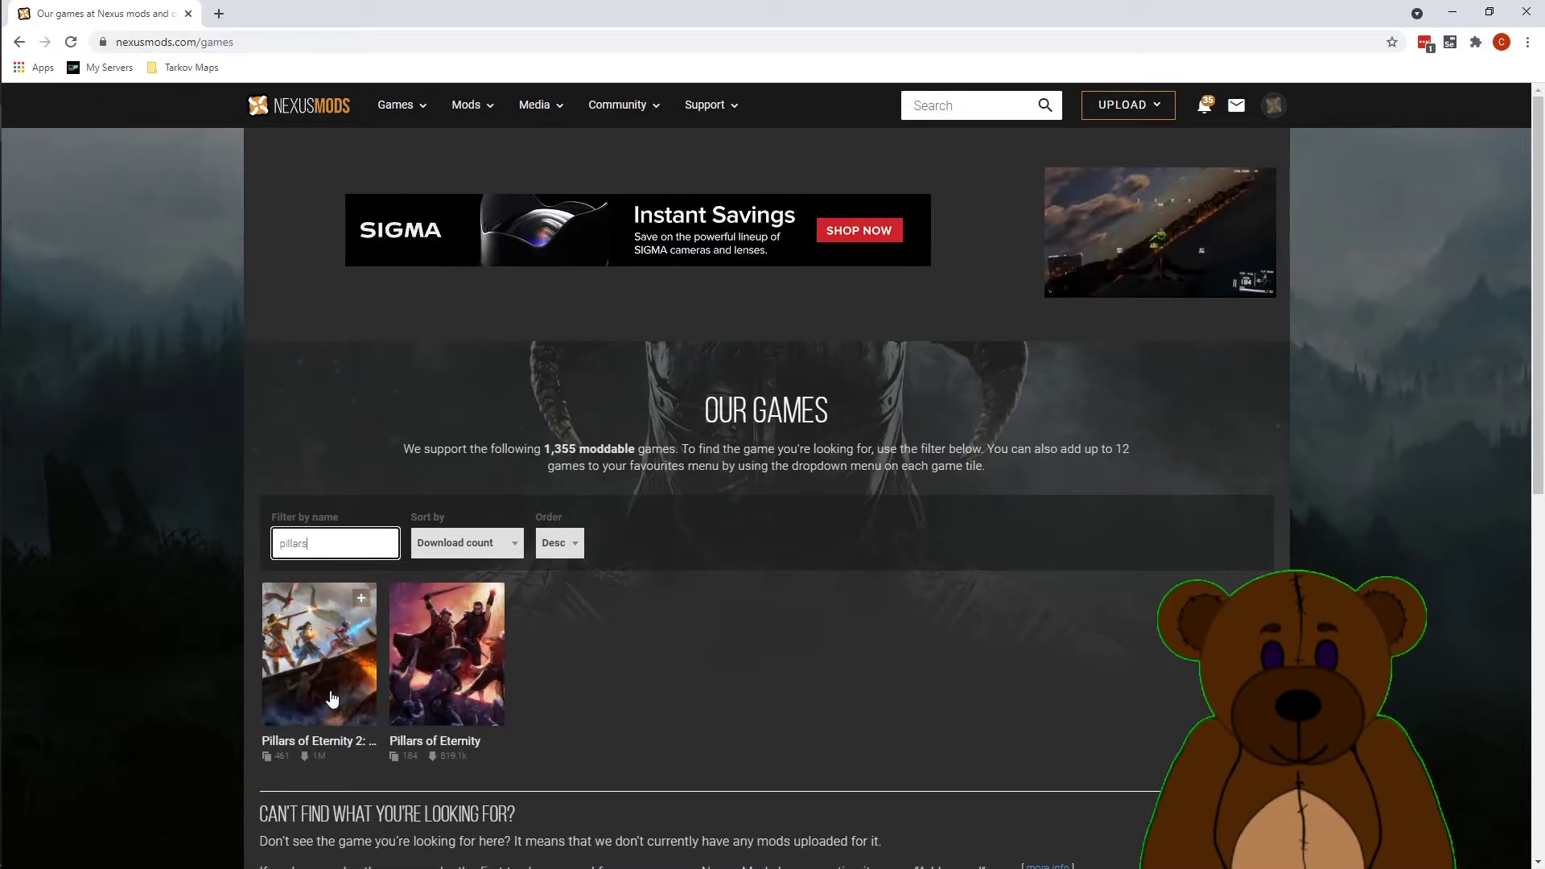
pyautogui.click(324, 733)
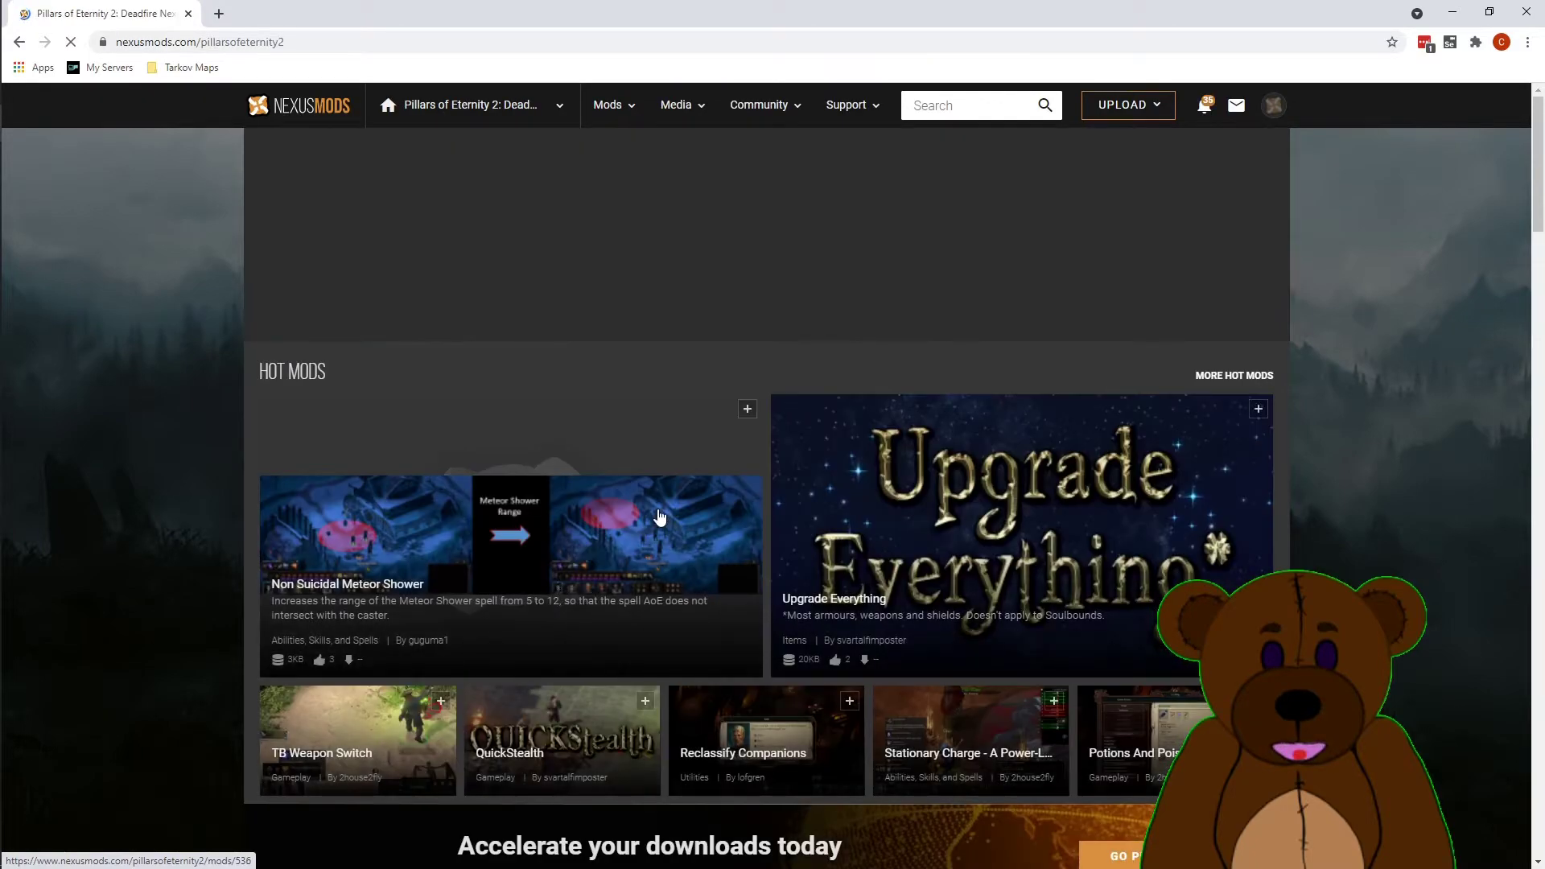
# Open the Extra Quickbar Size (Deep Pockets) mod page and examine its description, permissions and installation notes.
pyautogui.scroll(-3, 648, 595)
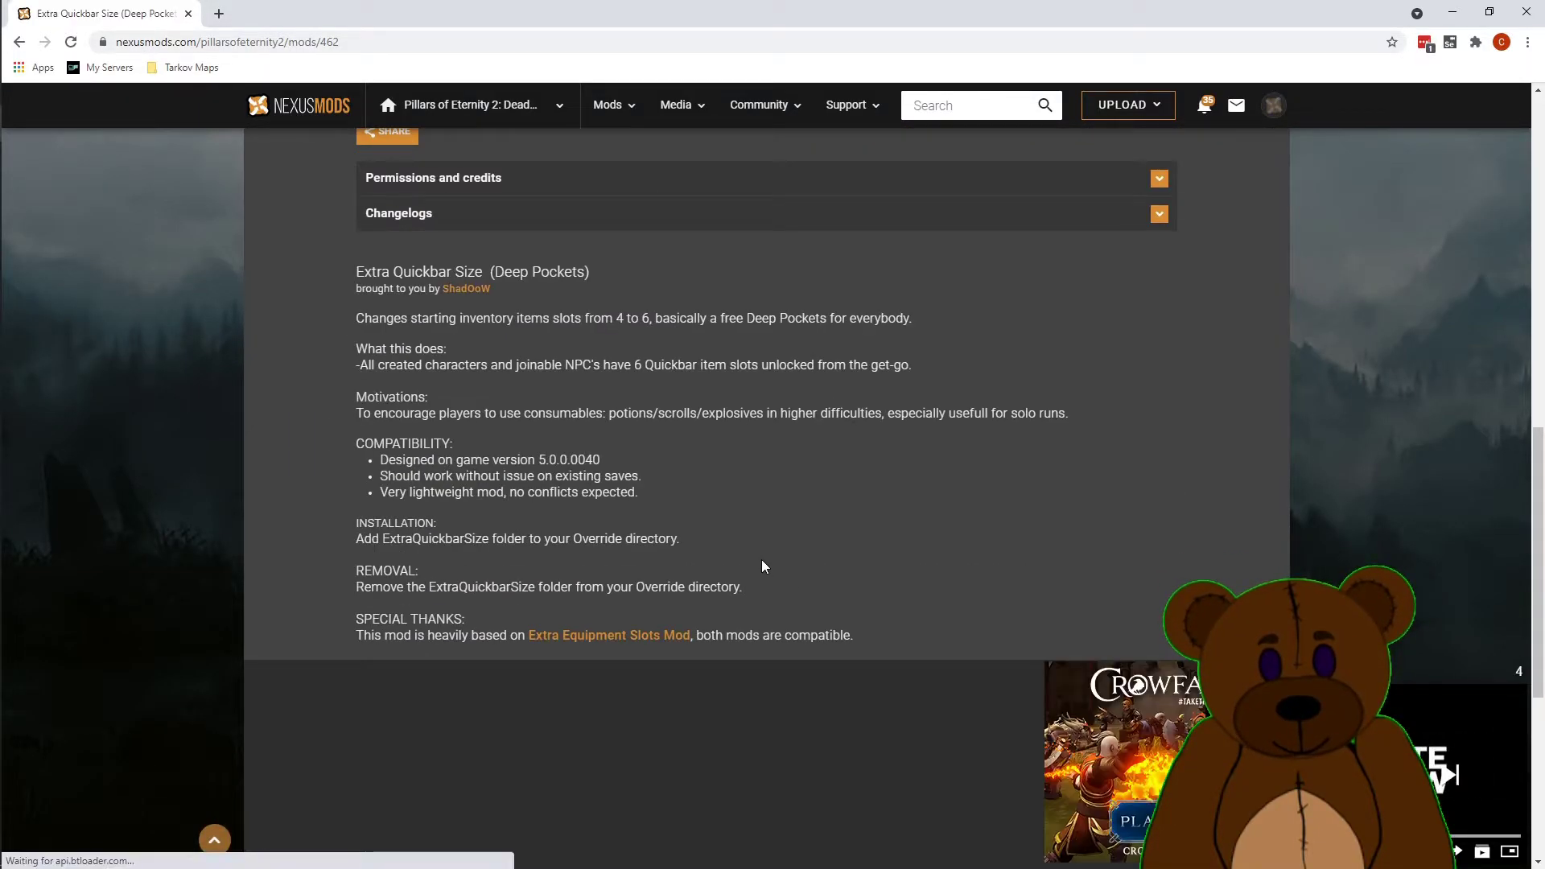
pyautogui.scroll(6, 751, 557)
pyautogui.click(452, 668)
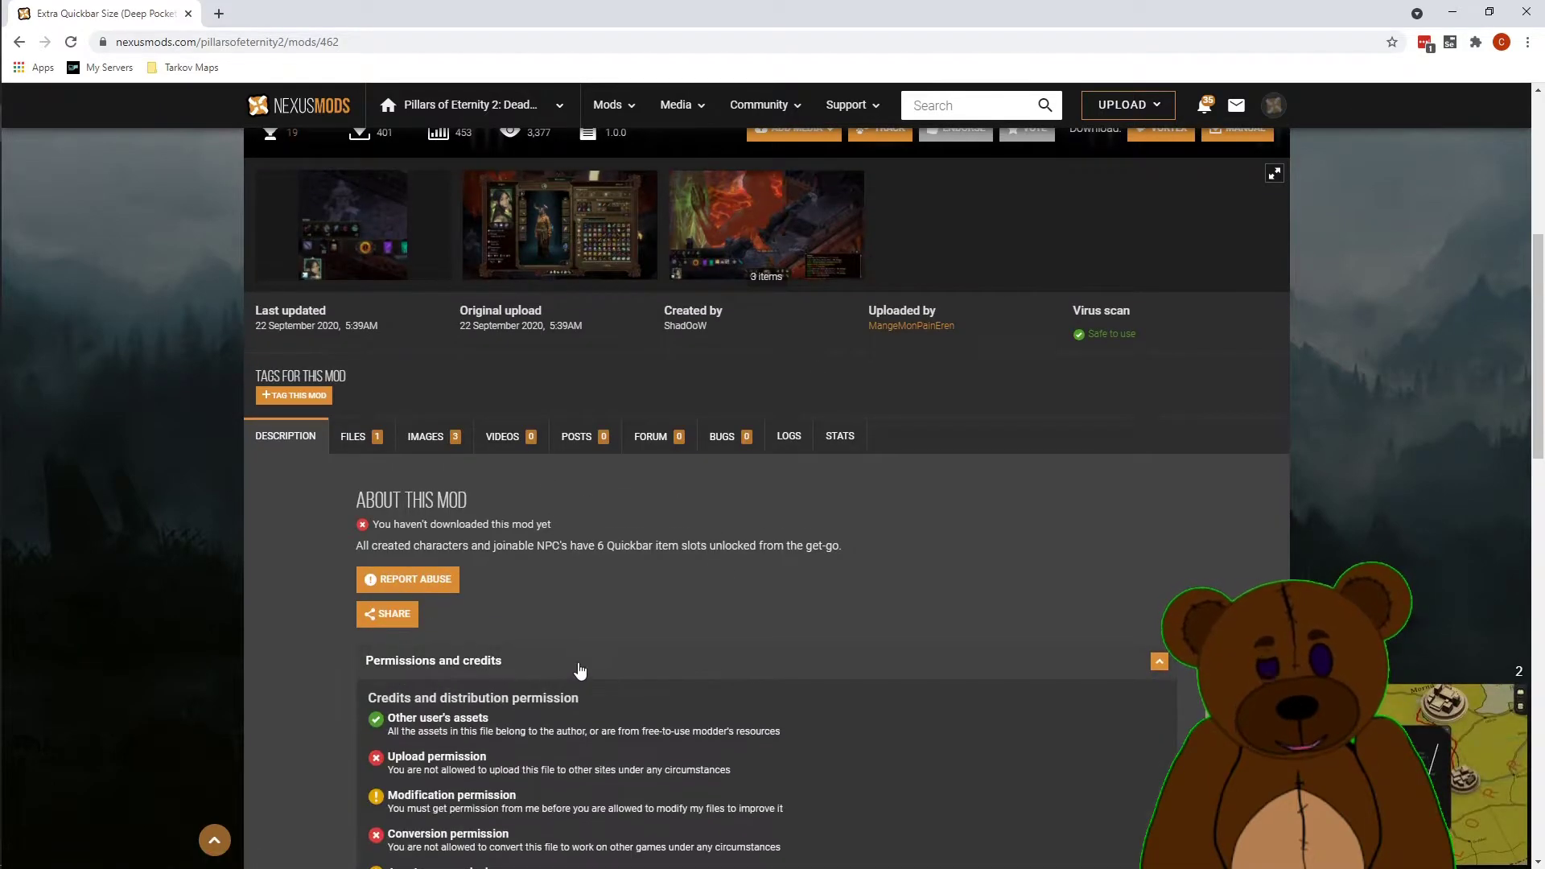
pyautogui.scroll(-4, 576, 668)
pyautogui.scroll(6, 588, 635)
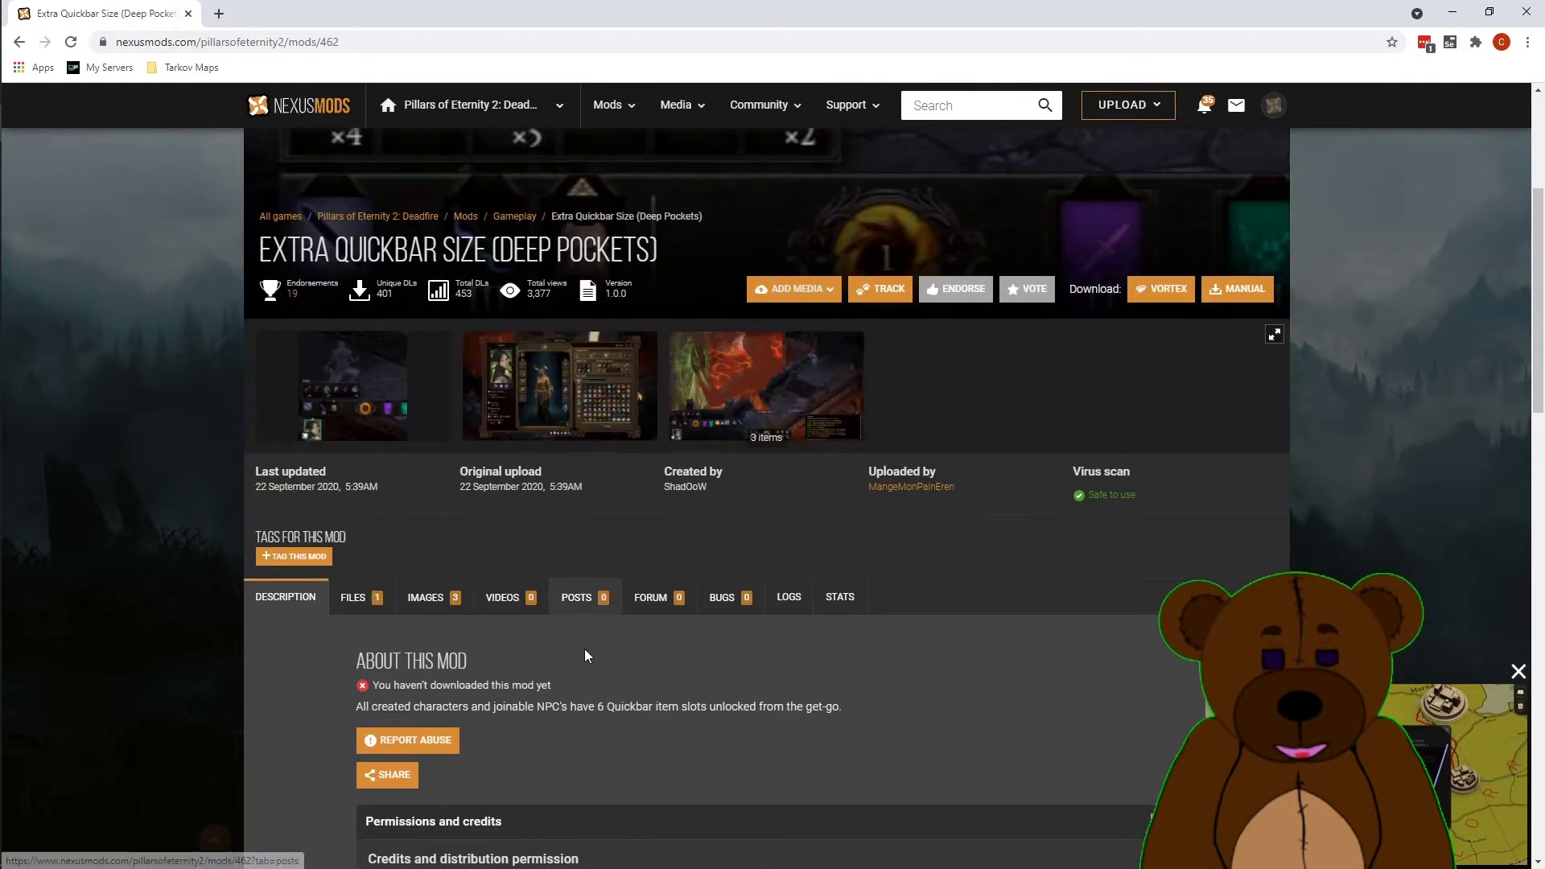
pyautogui.scroll(-4, 588, 776)
pyautogui.click(593, 504)
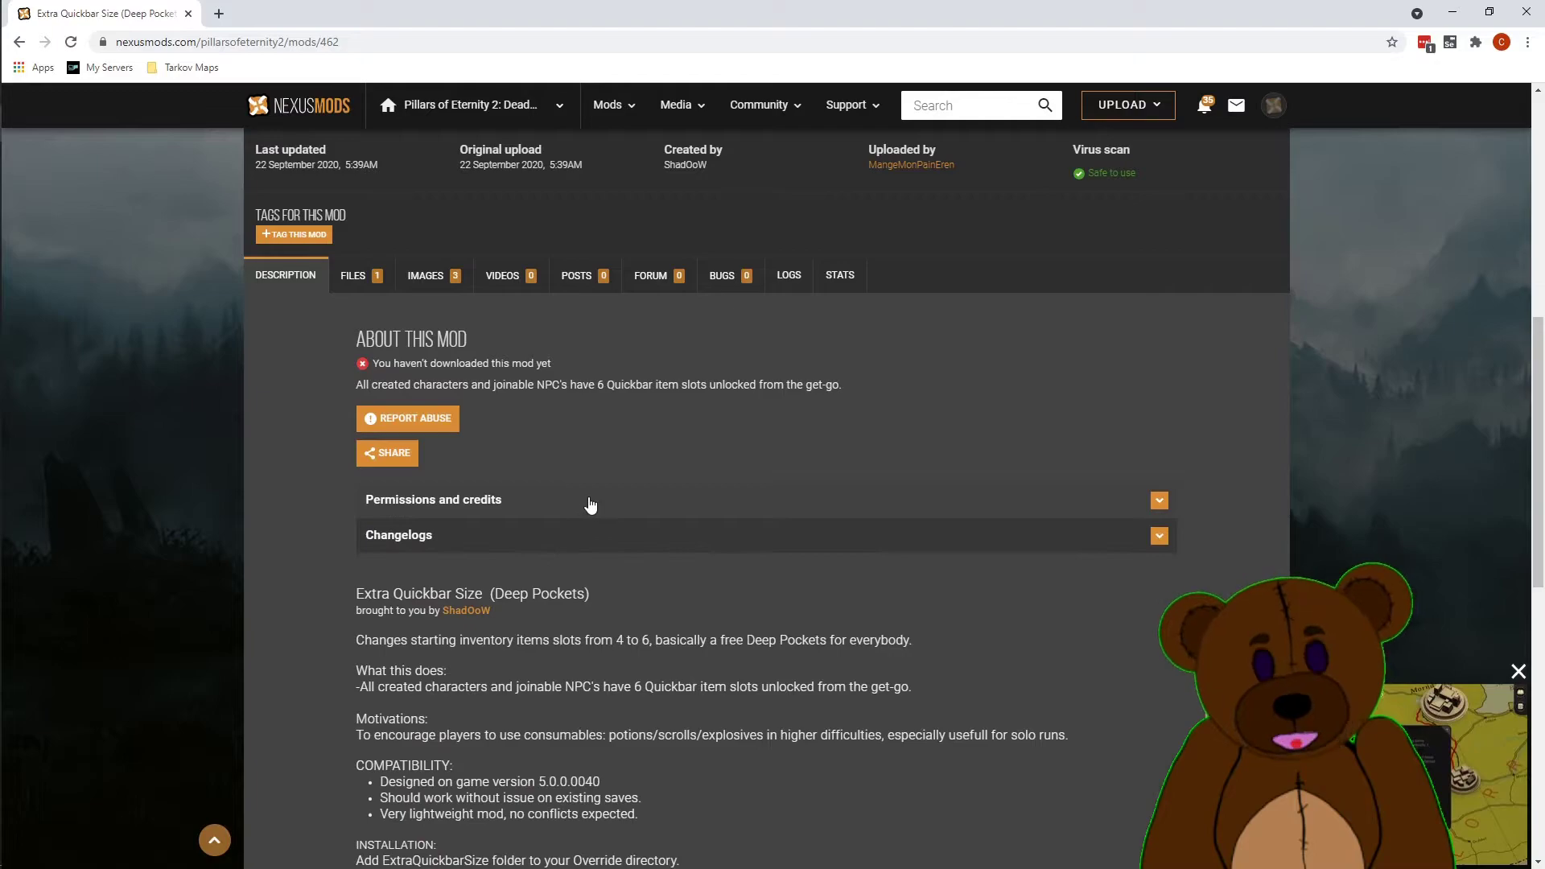
pyautogui.scroll(4, 603, 539)
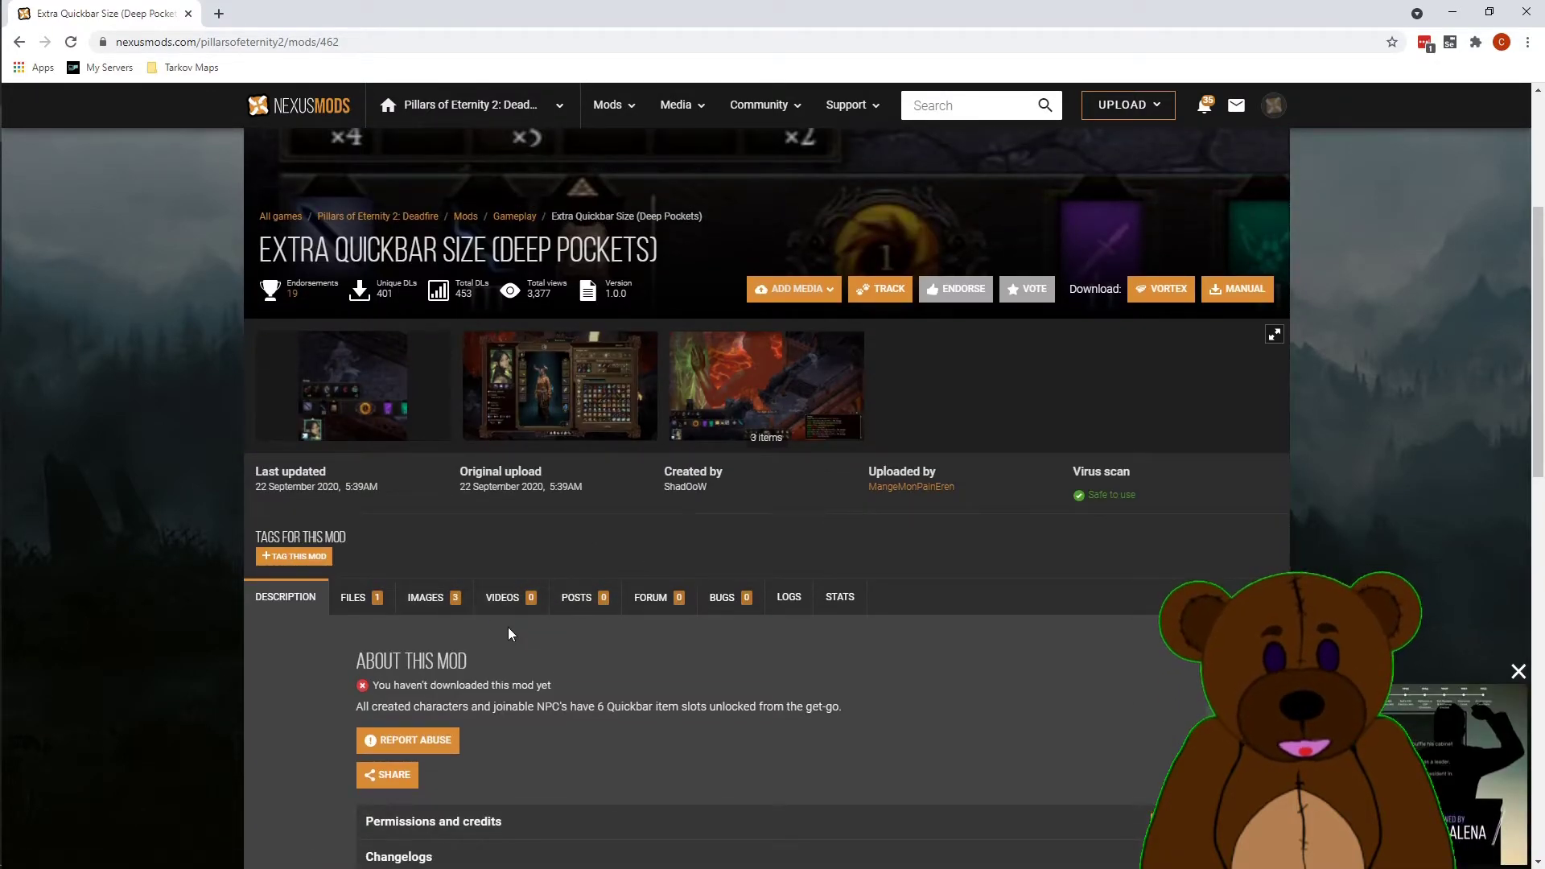
# Download the mod's ExtraQuickbarSize main file manually with the free slow download, and put the browser away.
pyautogui.click(352, 597)
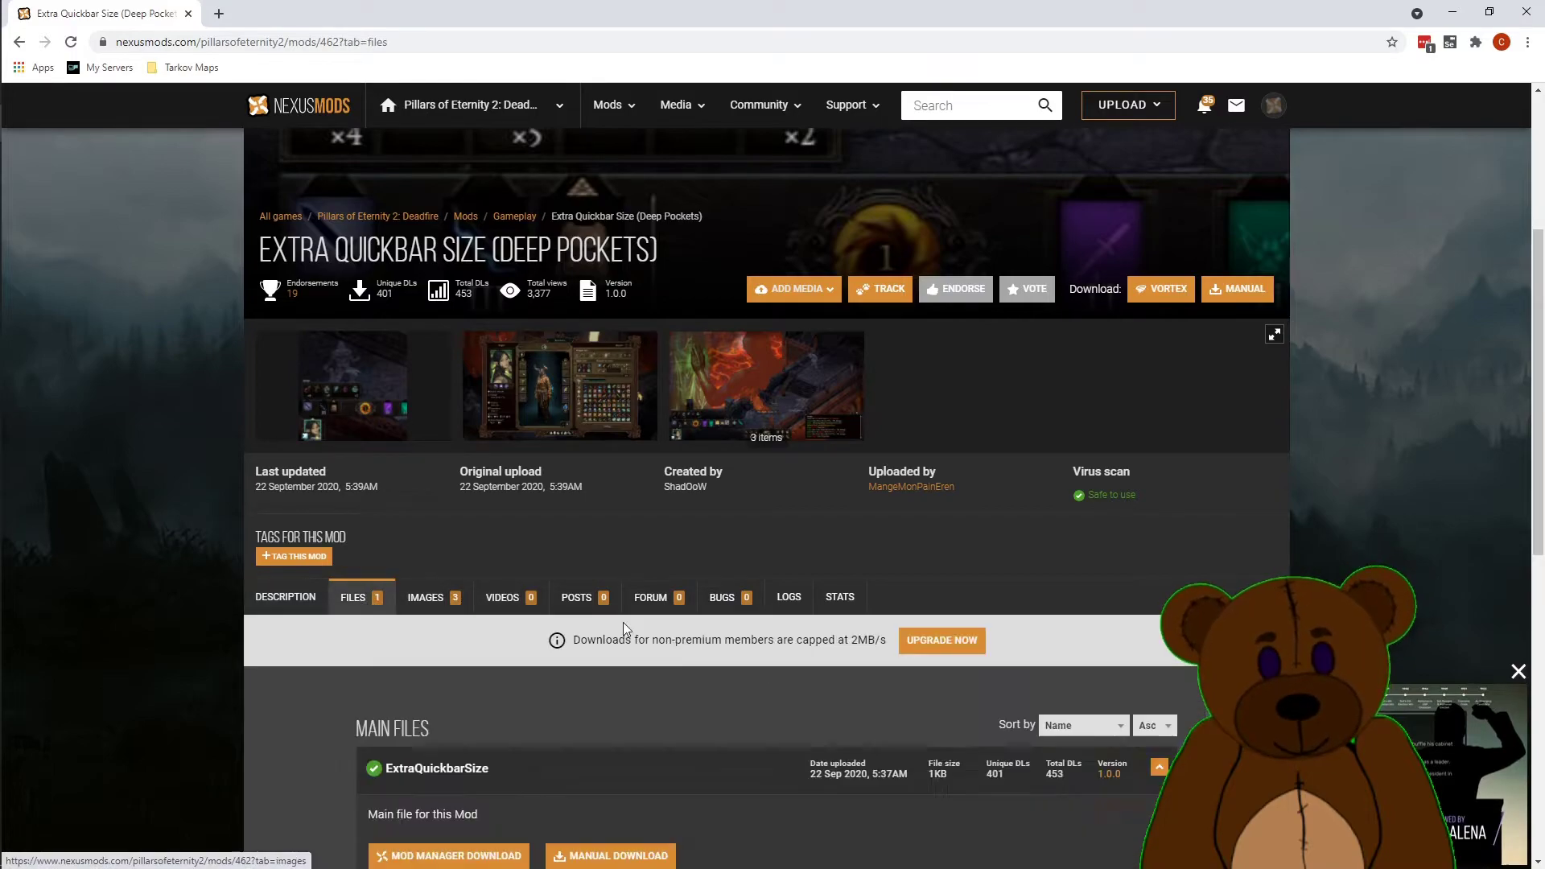
pyautogui.scroll(-4, 616, 621)
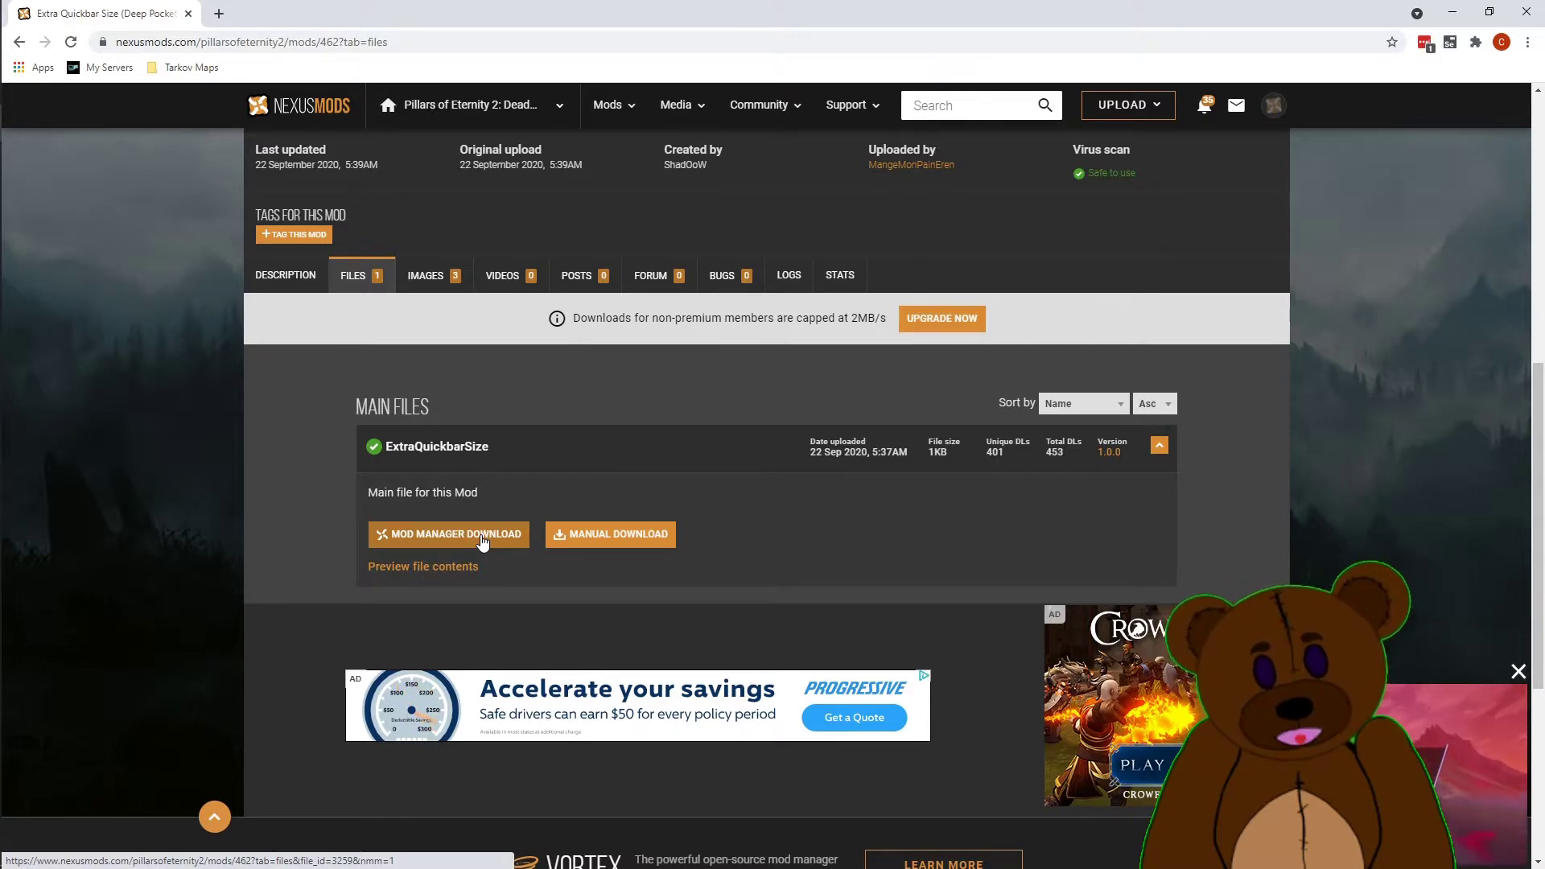
pyautogui.click(621, 540)
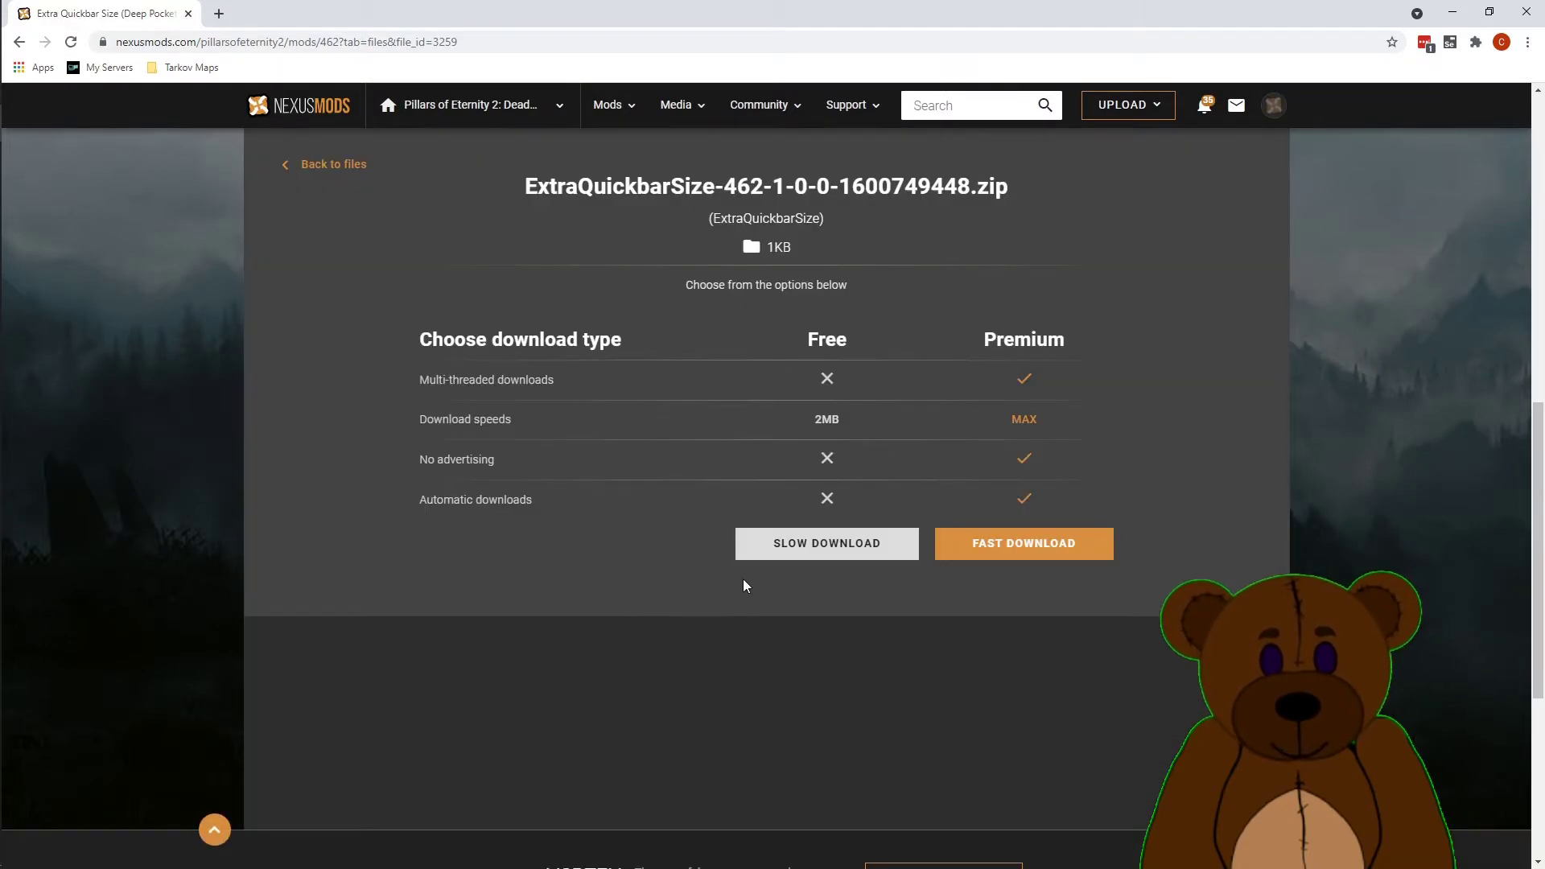
pyautogui.click(825, 549)
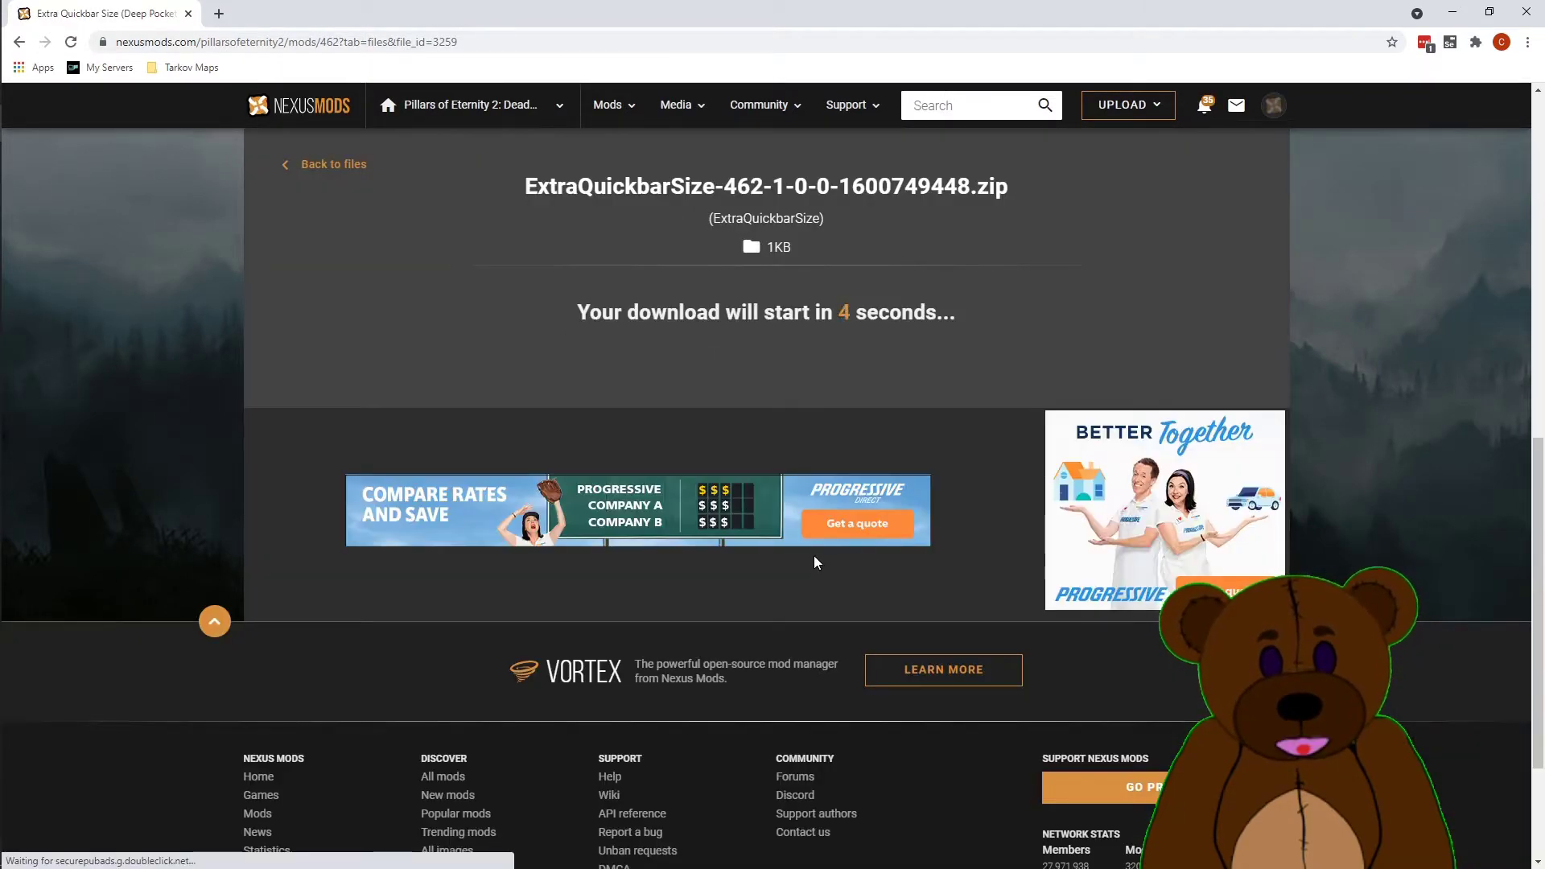
pyautogui.click(1449, 16)
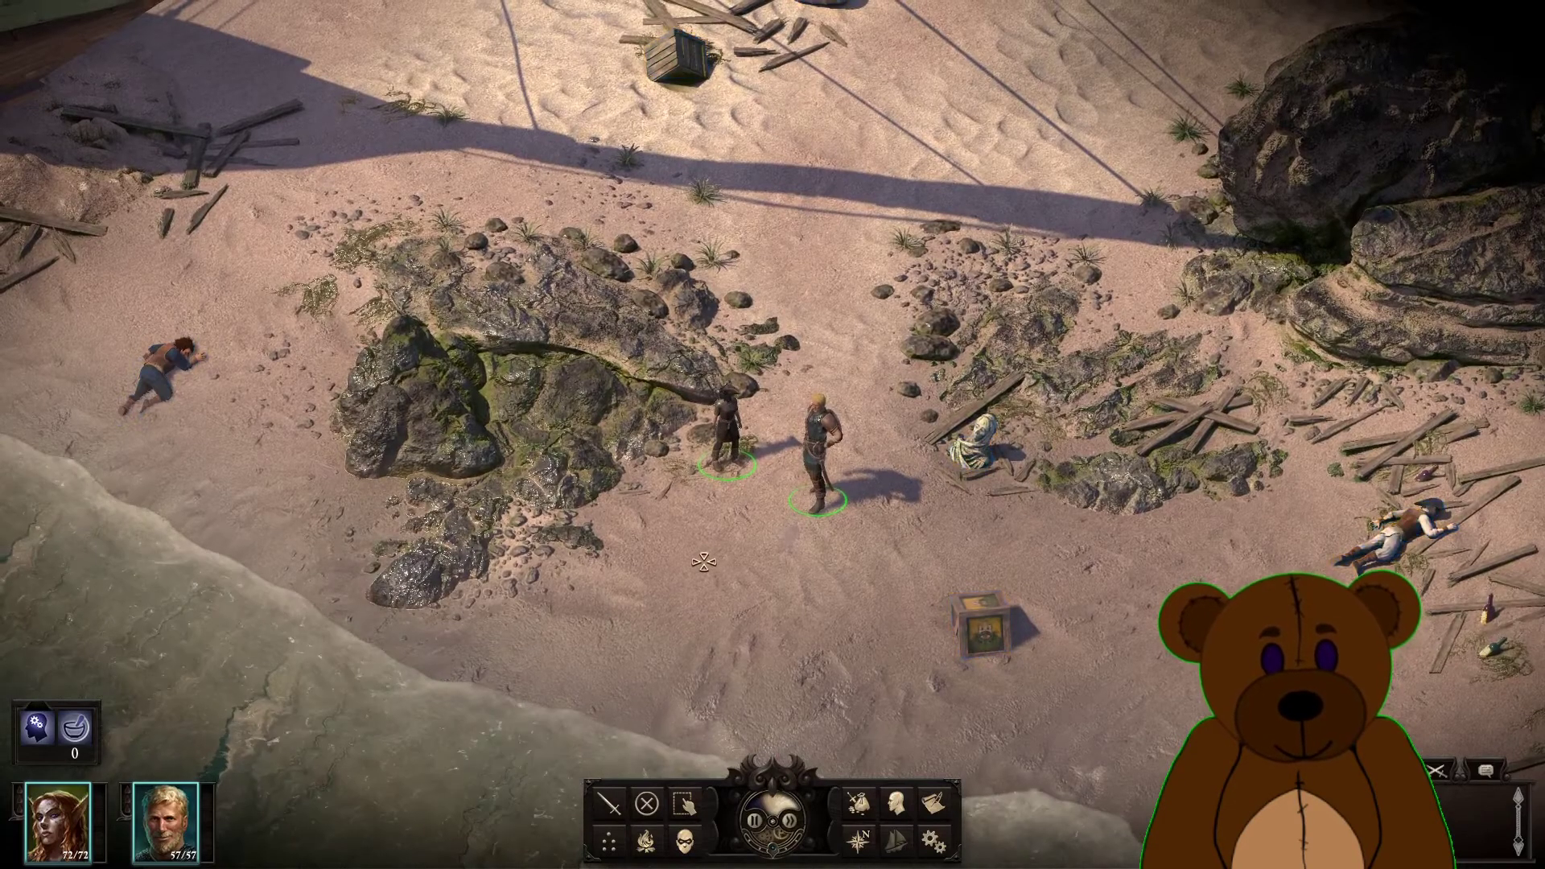
# In Deadfire, inspect the quick item slots in the inventories of the Watcher and the companion Edér.
pyautogui.press('Escape')
pyautogui.press('Escape')
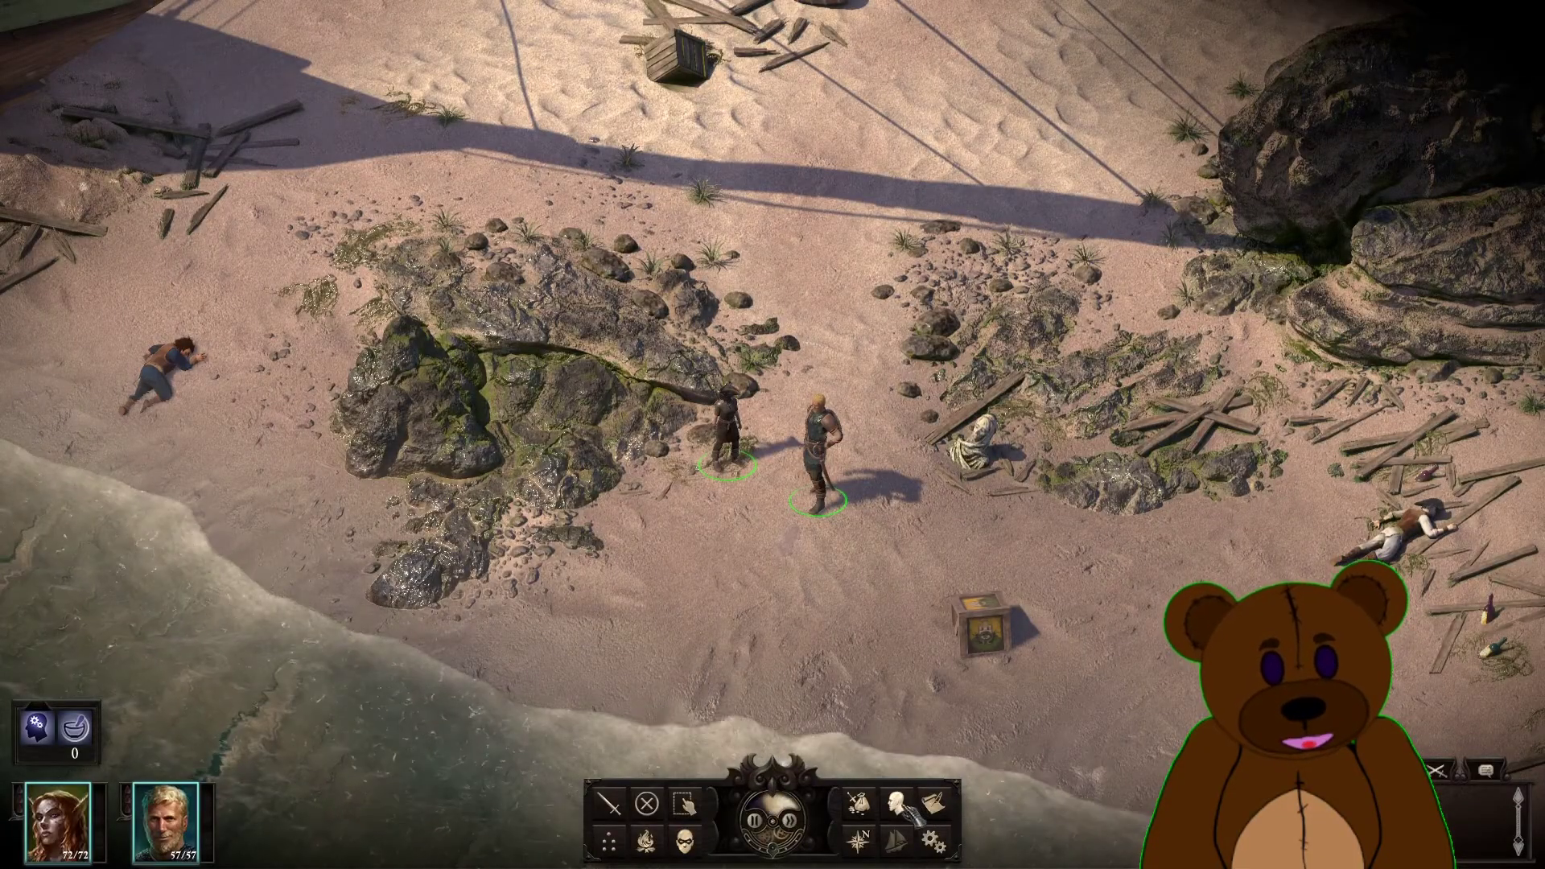
pyautogui.press('i')
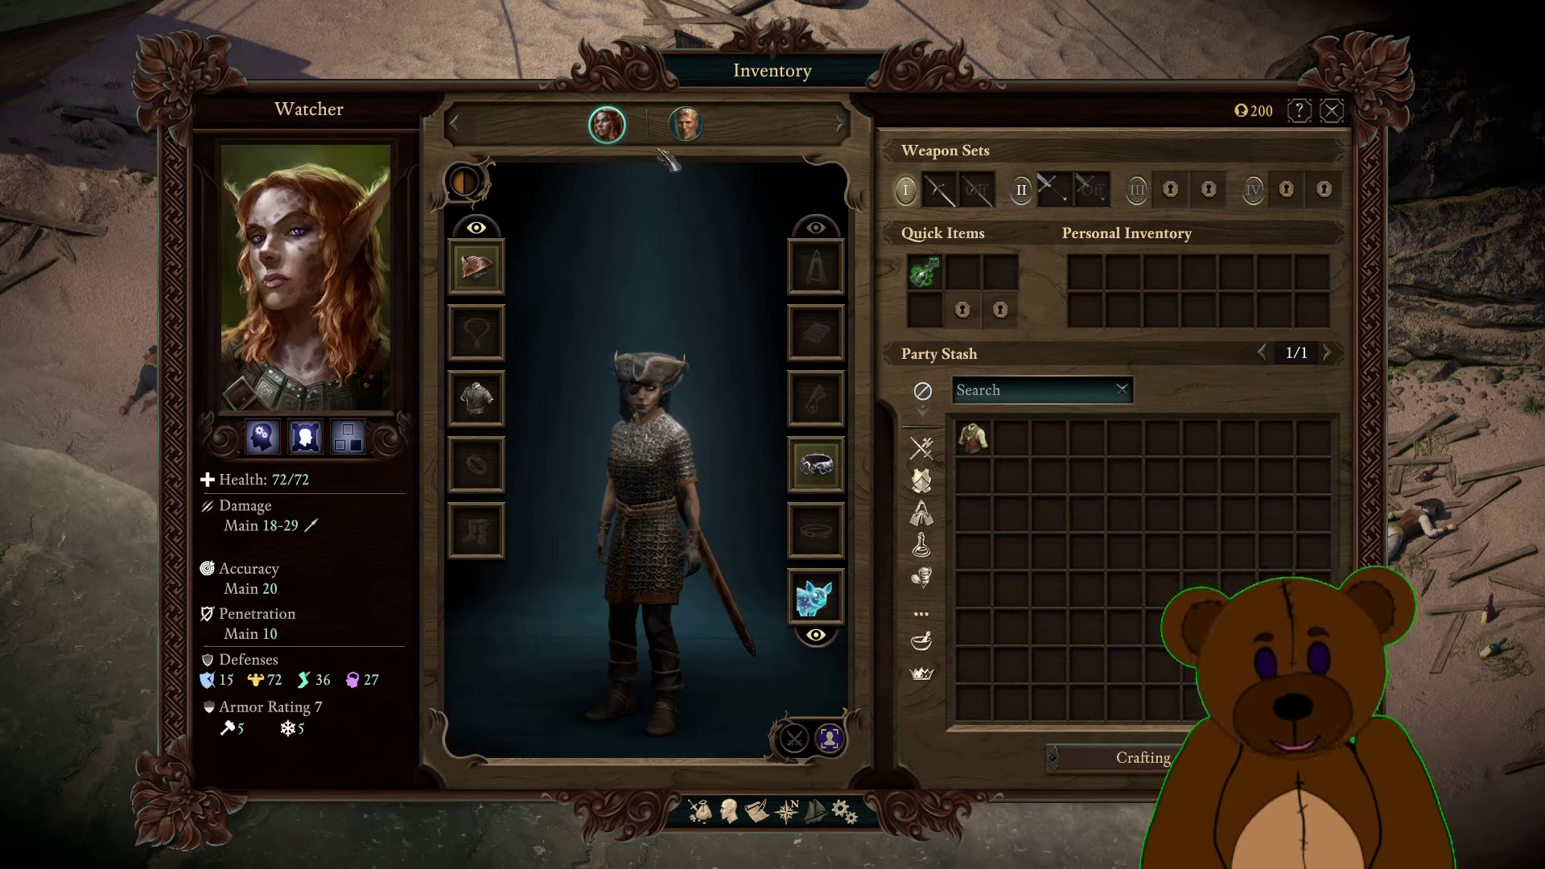
pyautogui.click(680, 129)
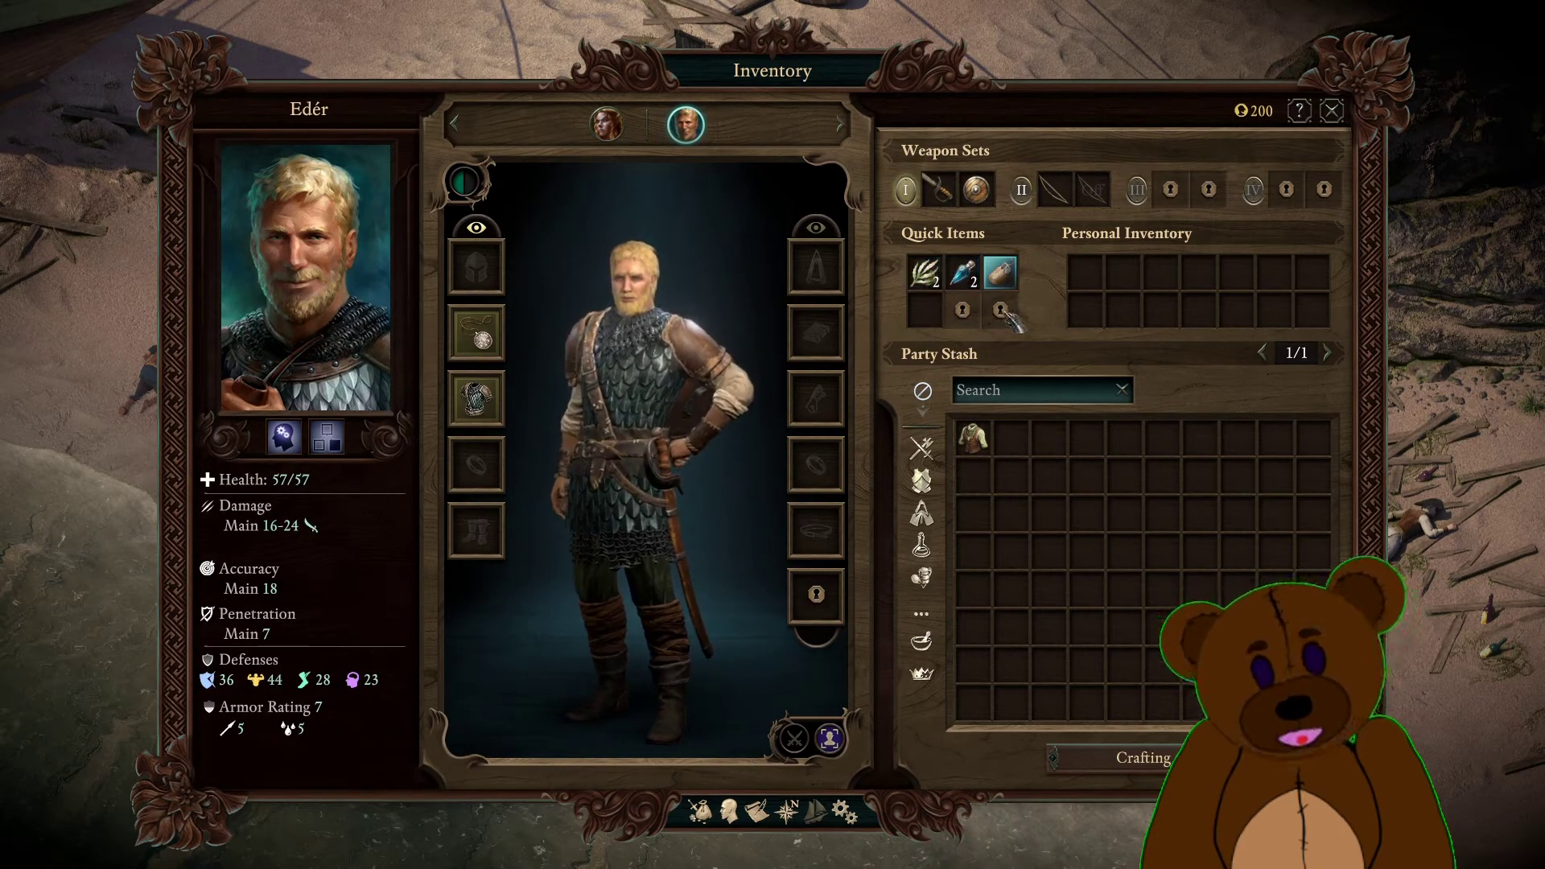
pyautogui.click(1334, 113)
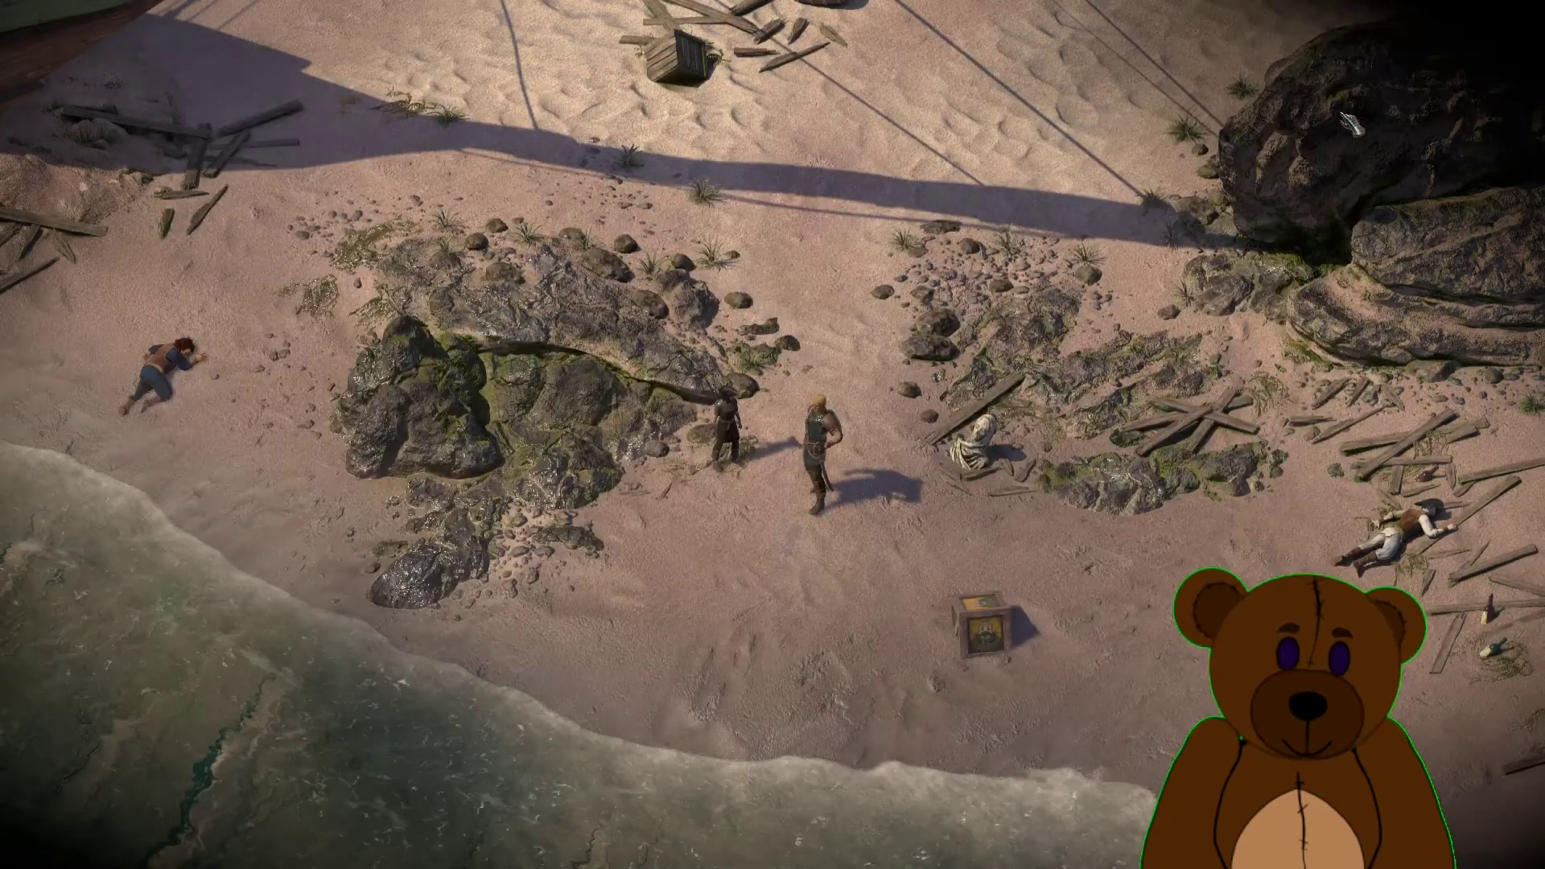
# Save the current game to a new save file.
pyautogui.press('Escape')
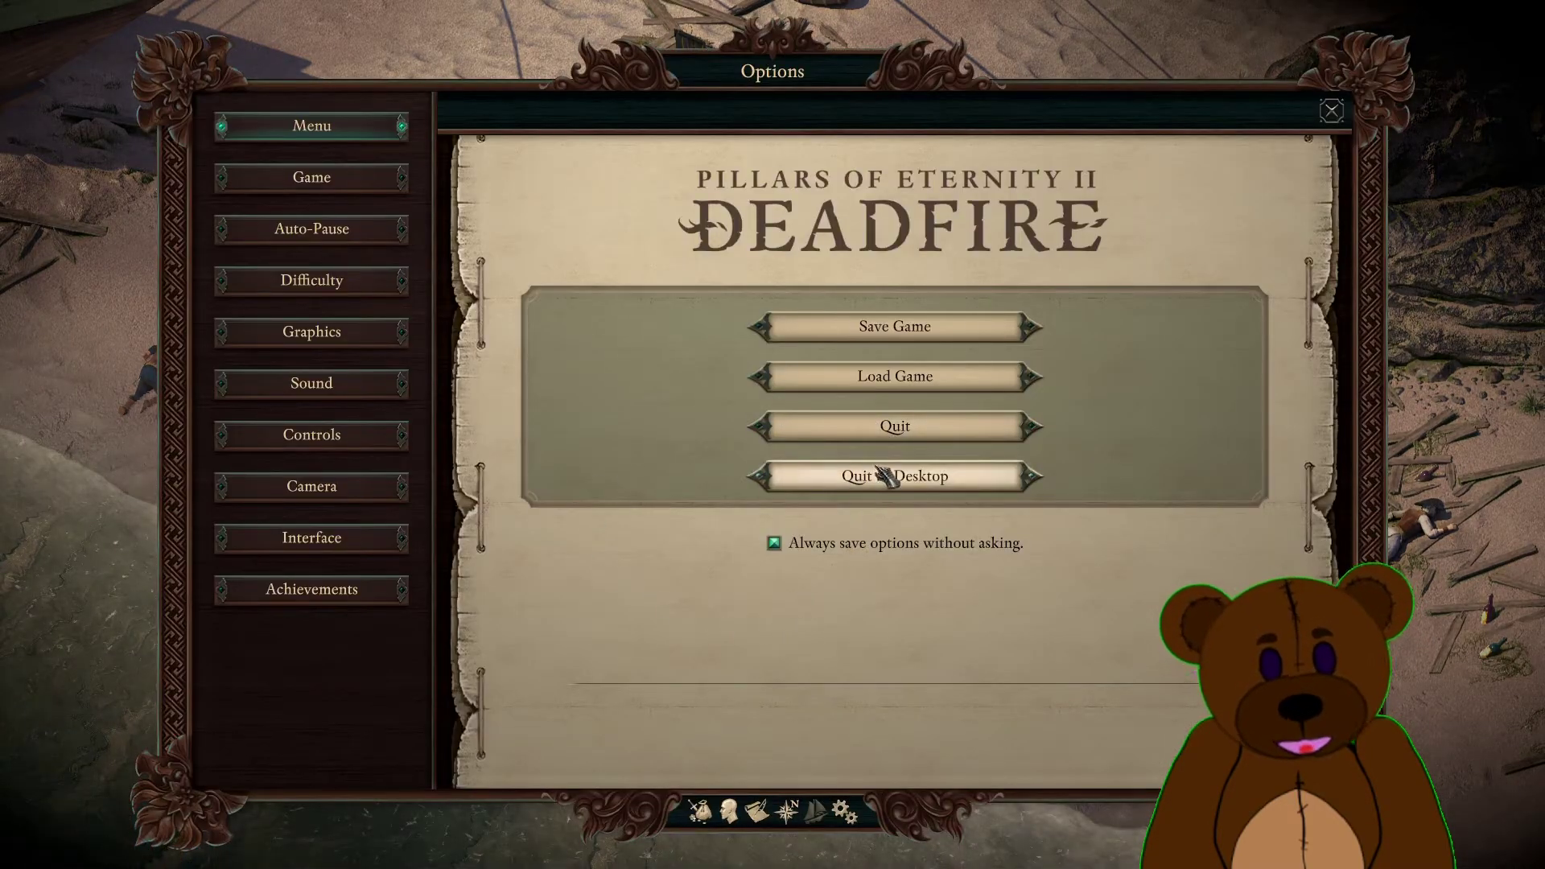
pyautogui.click(932, 329)
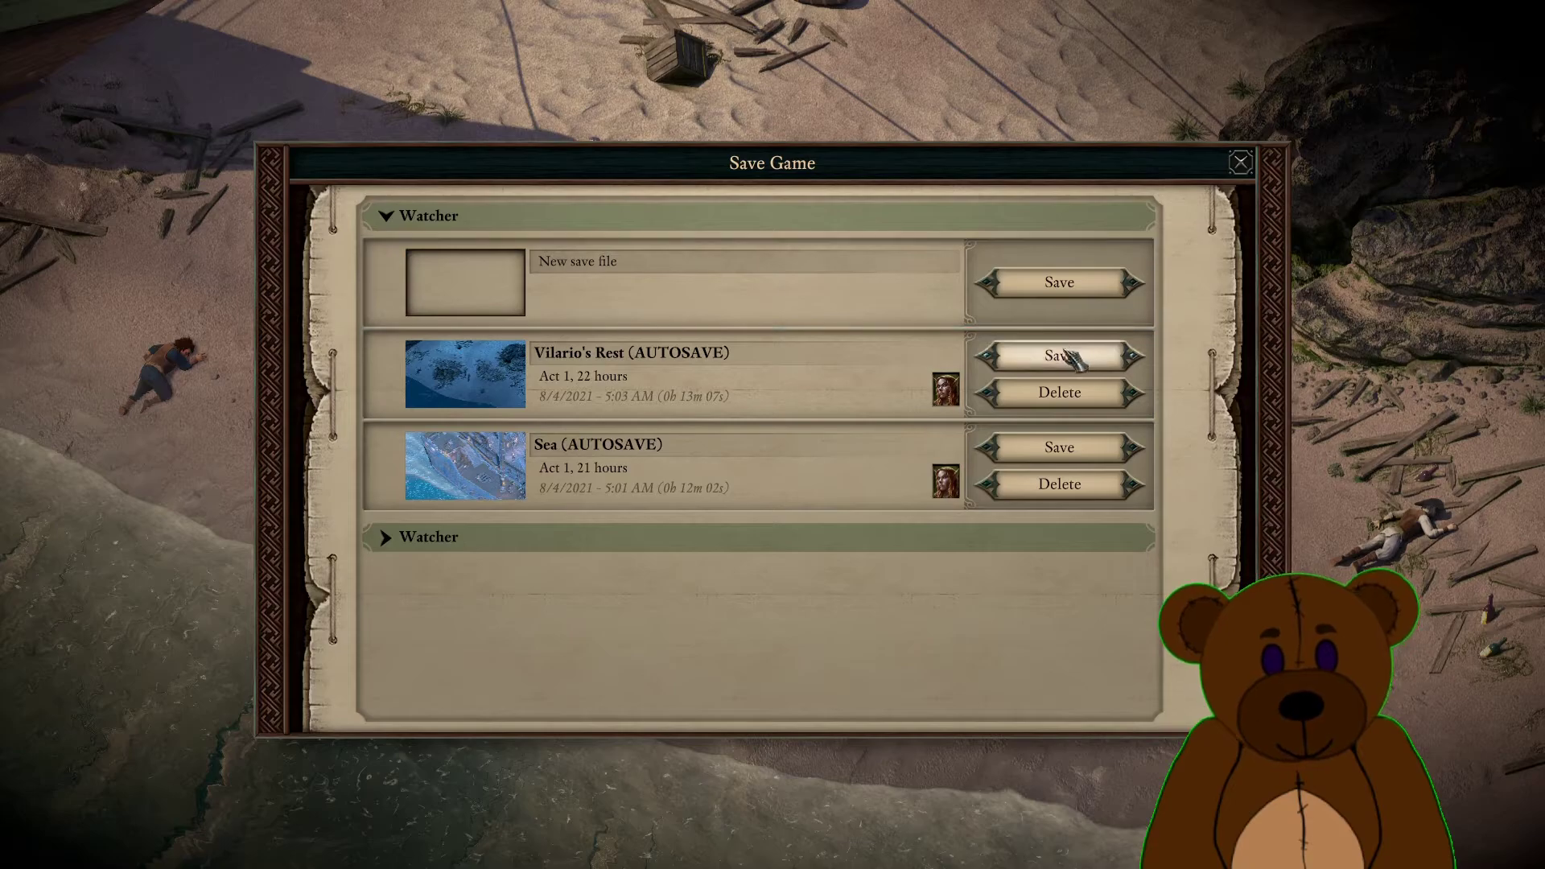
pyautogui.click(1088, 288)
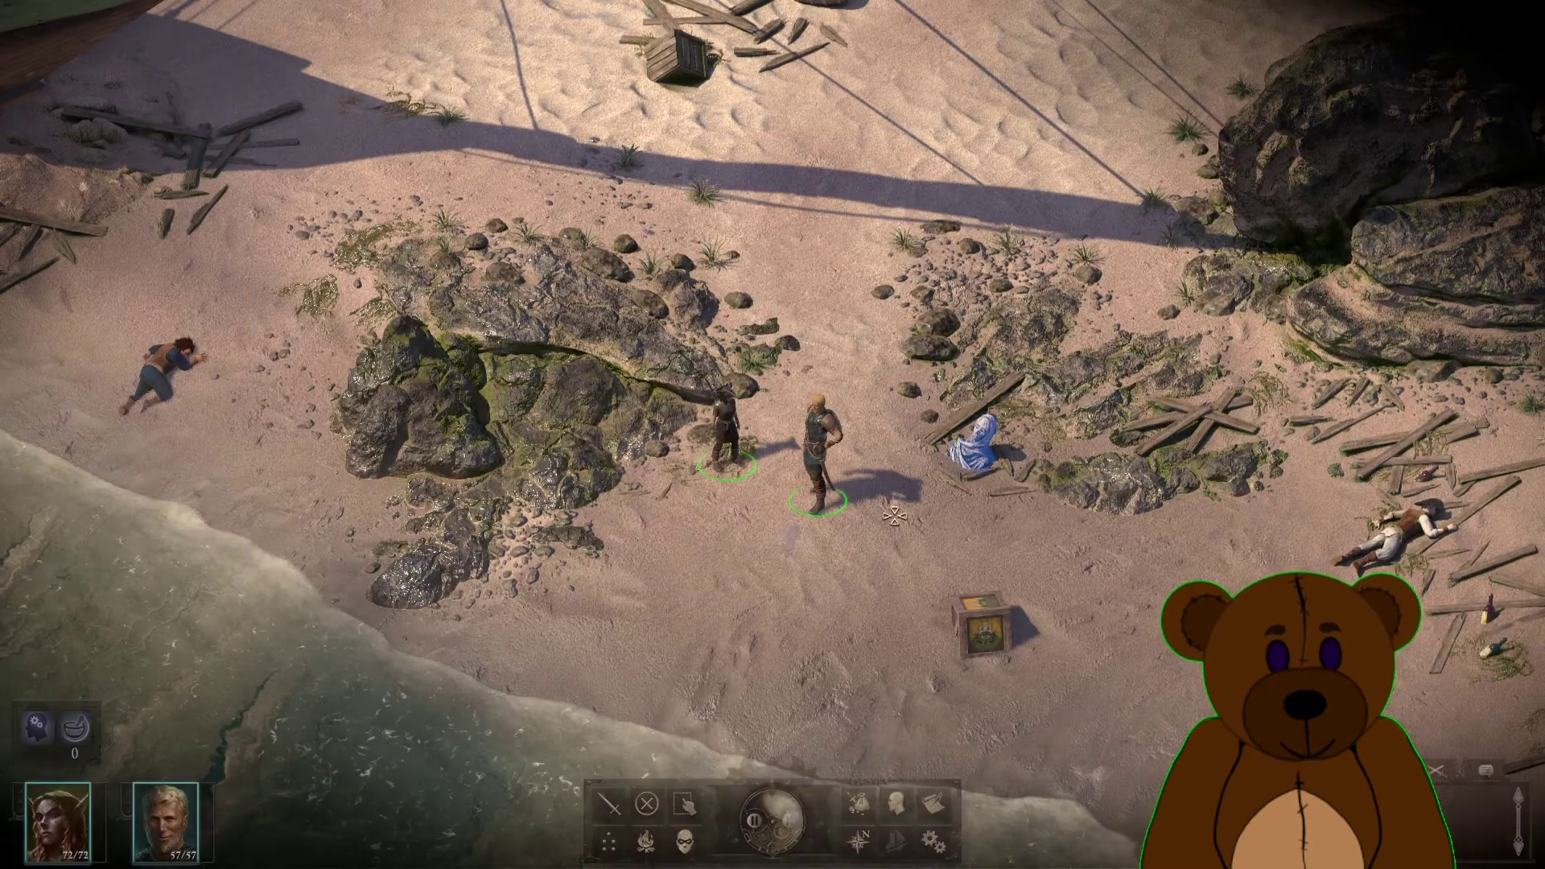
# Quit the Deadfire game to the desktop.
pyautogui.press('Escape')
pyautogui.click(911, 472)
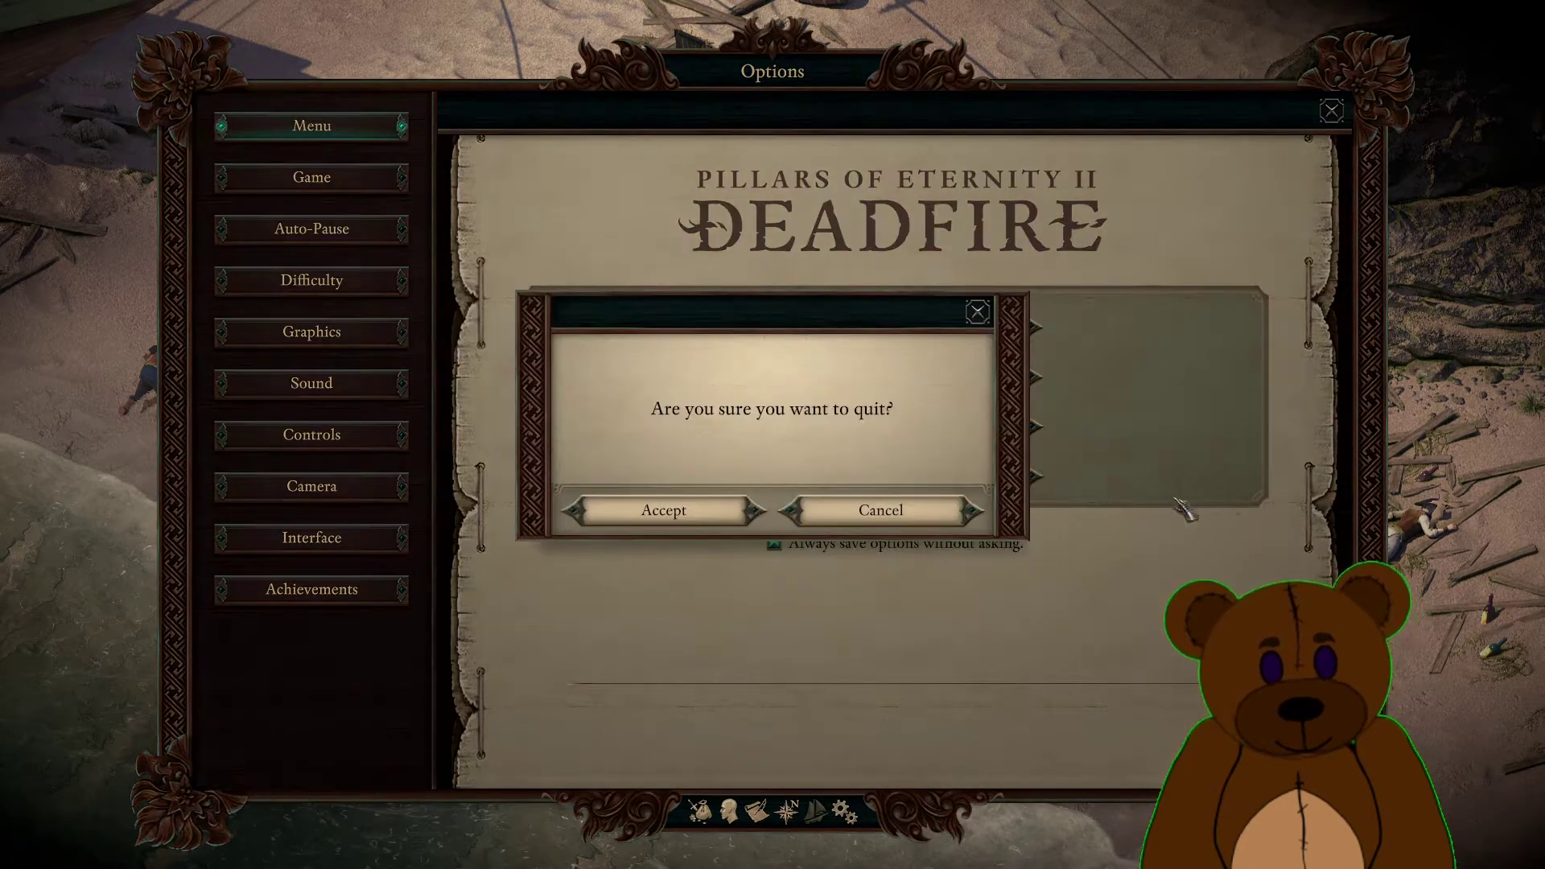
pyautogui.click(697, 514)
# Switch to Steam, browse Pillars of Eternity II: Deadfire's local files, and open the override folder inside PillarsOfEternityII_Data.
pyautogui.press('super')
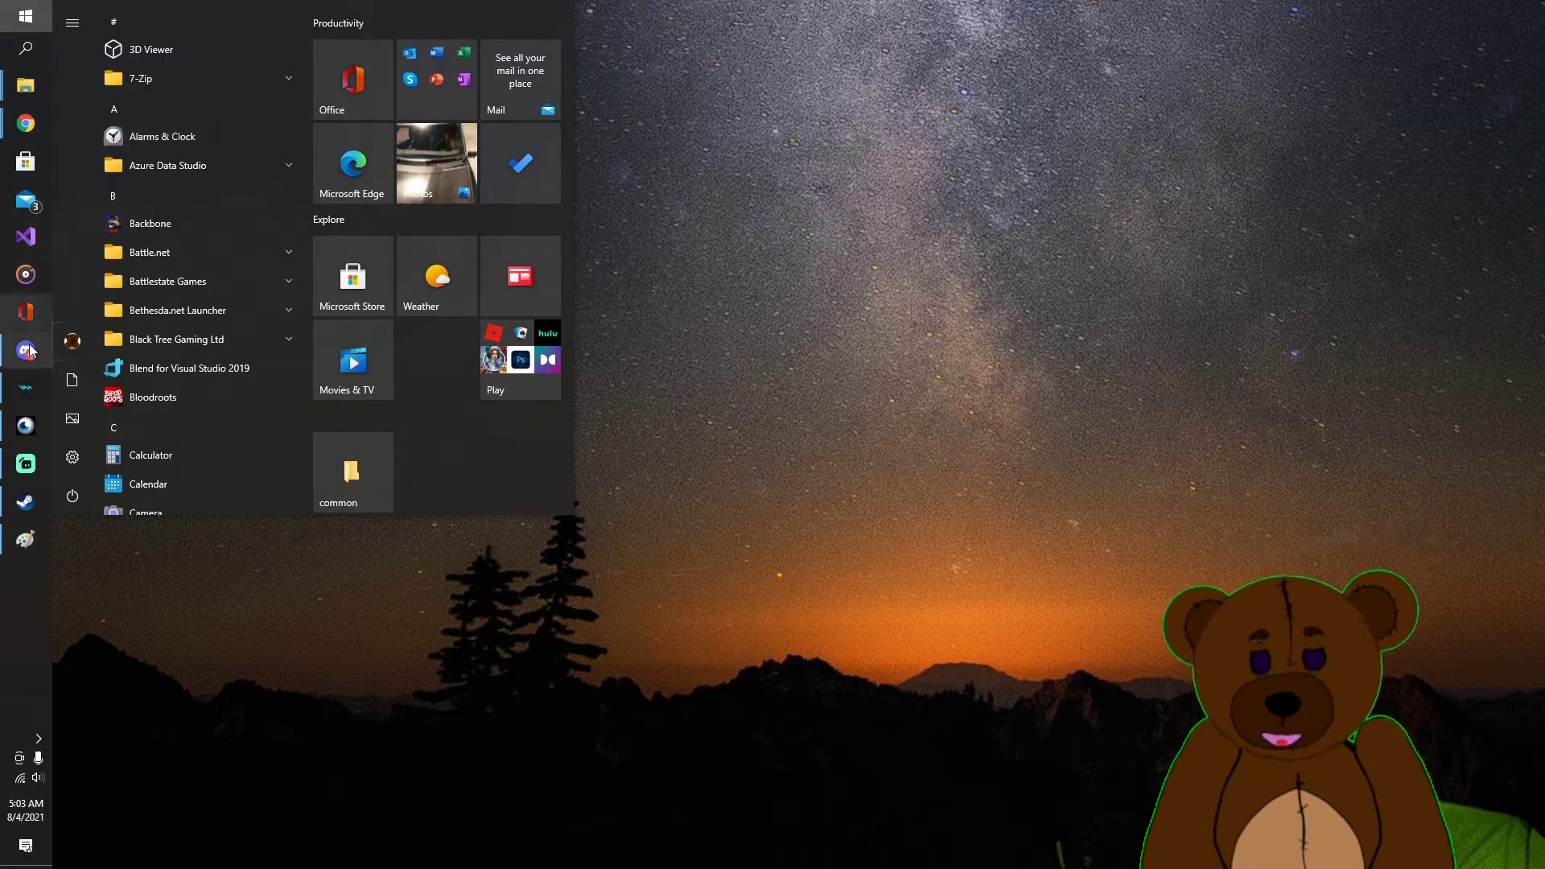
pyautogui.click(25, 502)
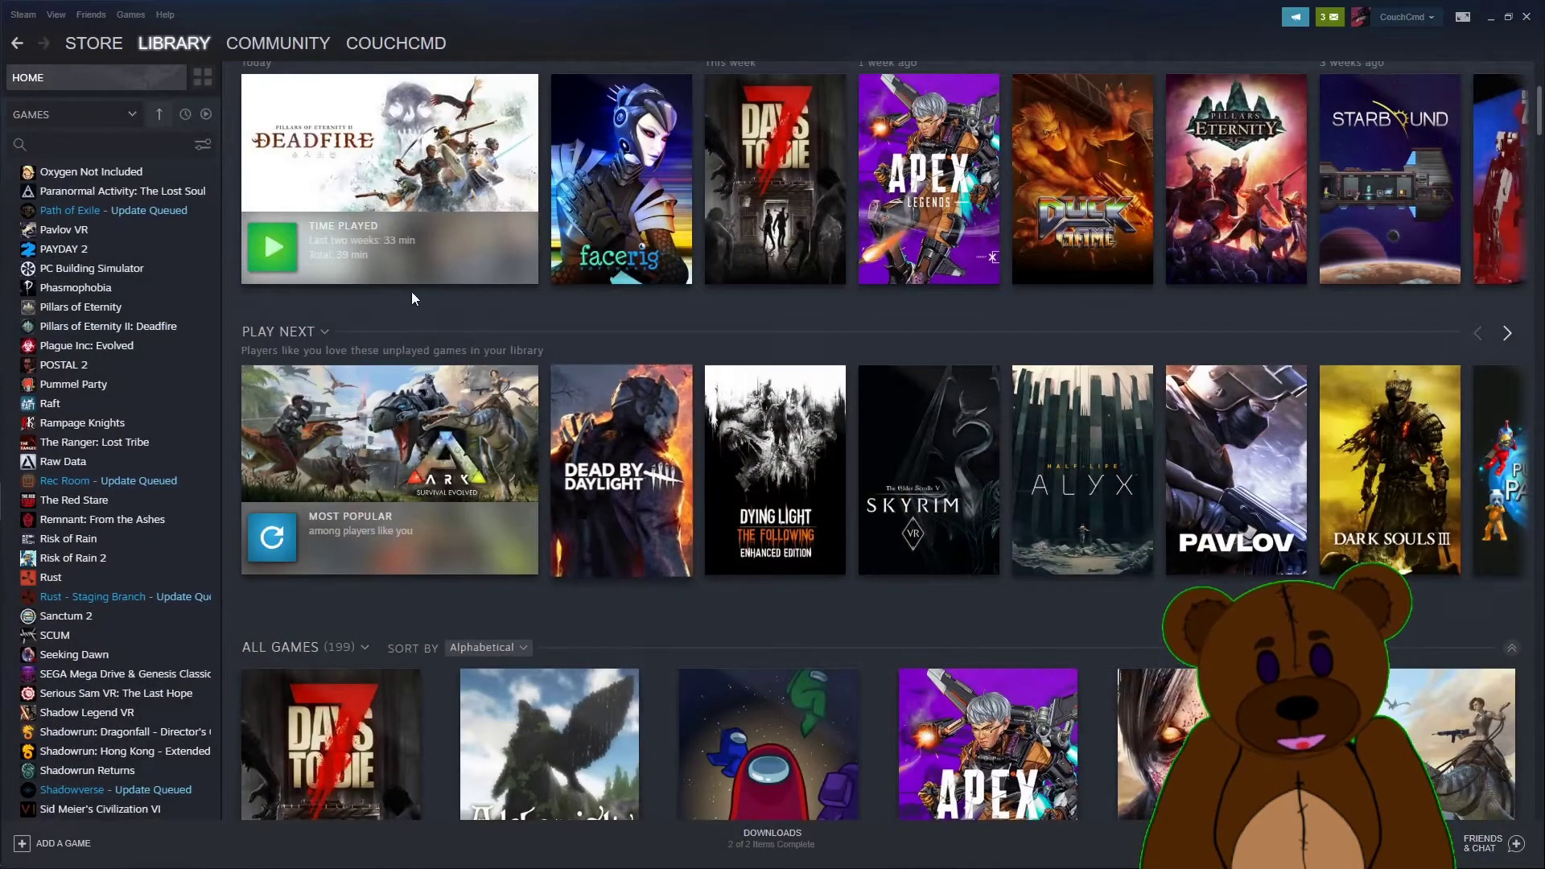
pyautogui.moveTo(191, 51)
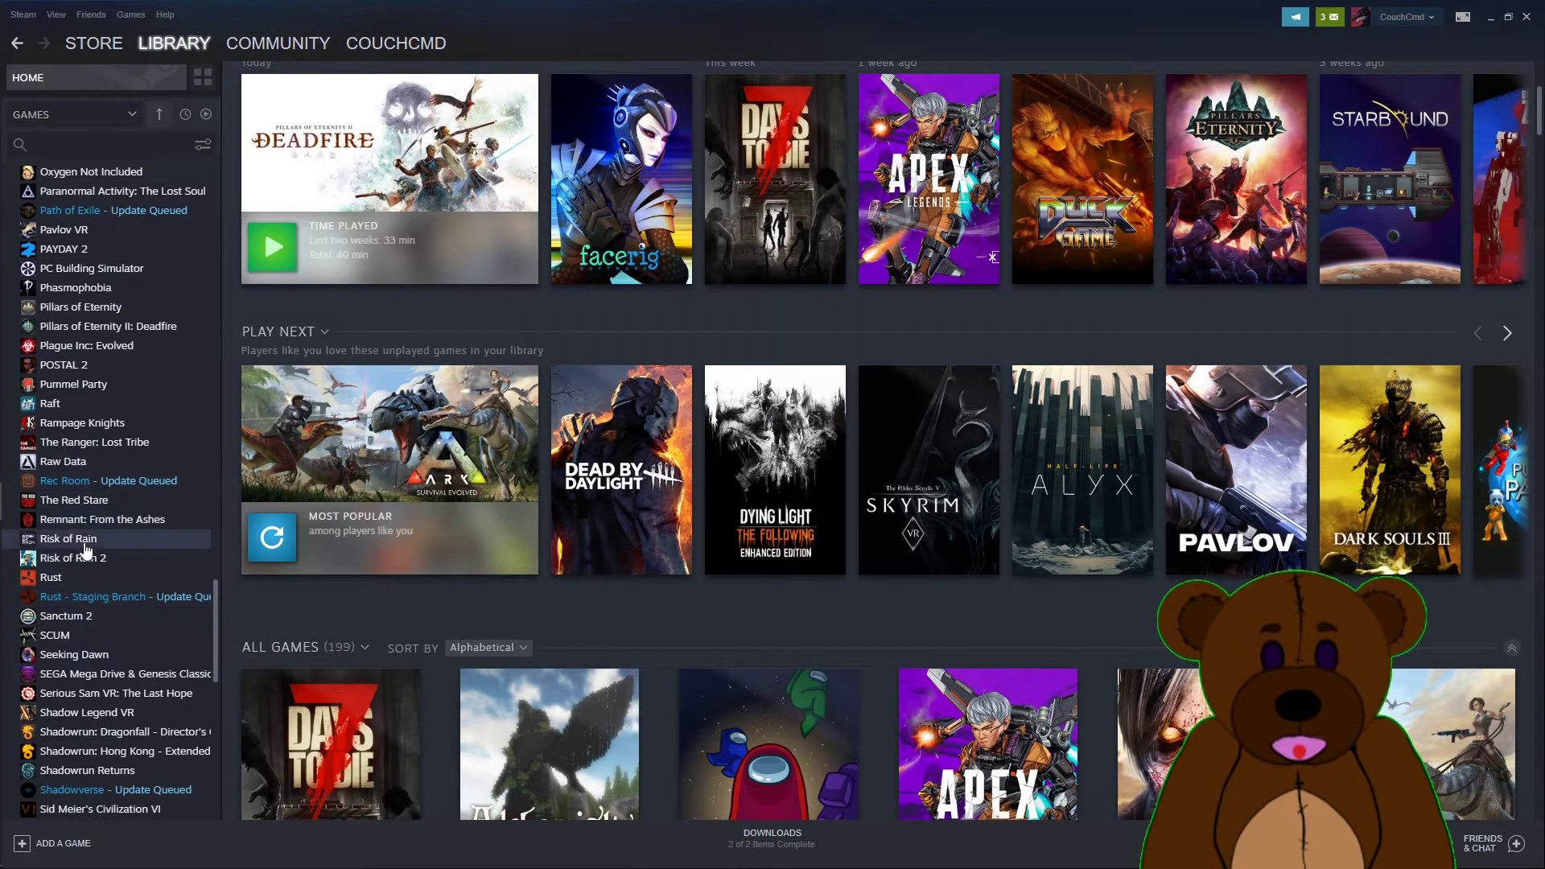
pyautogui.rightClick(85, 326)
pyautogui.moveTo(148, 380)
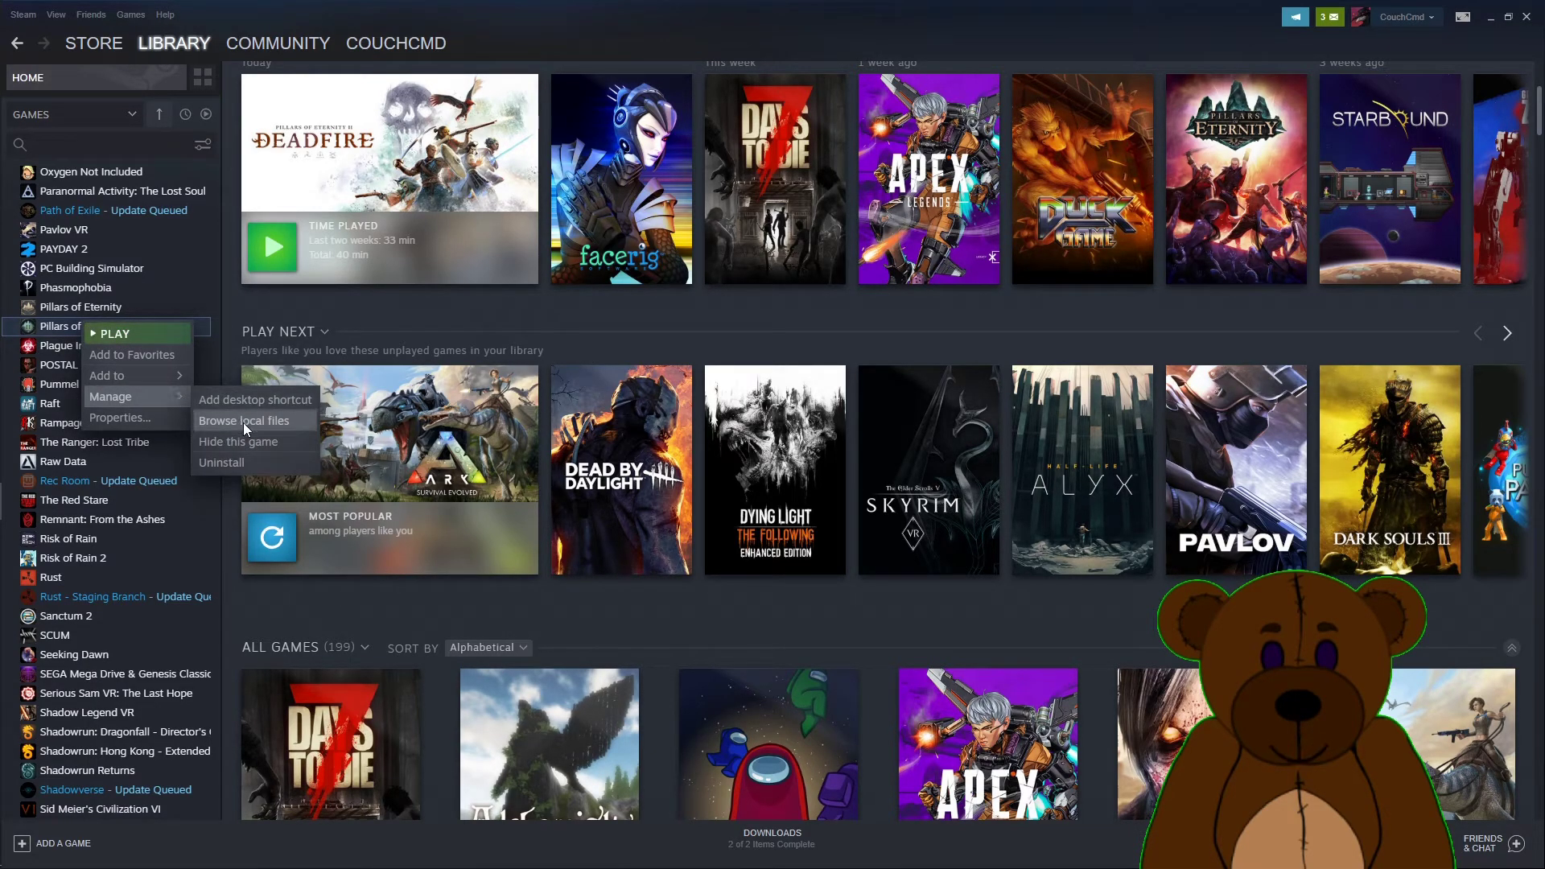
pyautogui.click(243, 423)
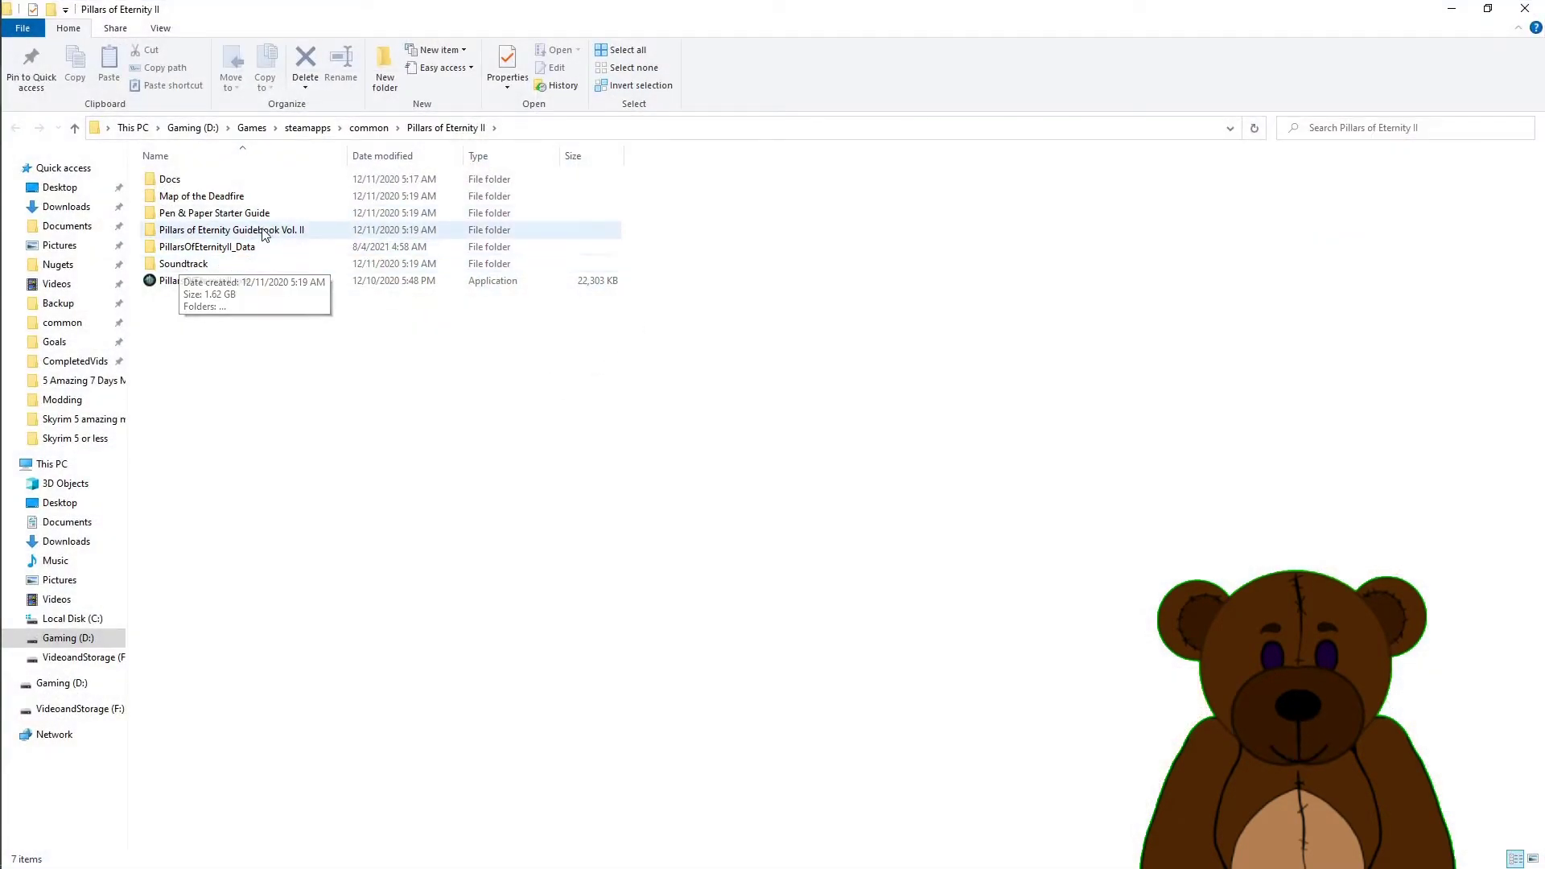
pyautogui.doubleClick(241, 248)
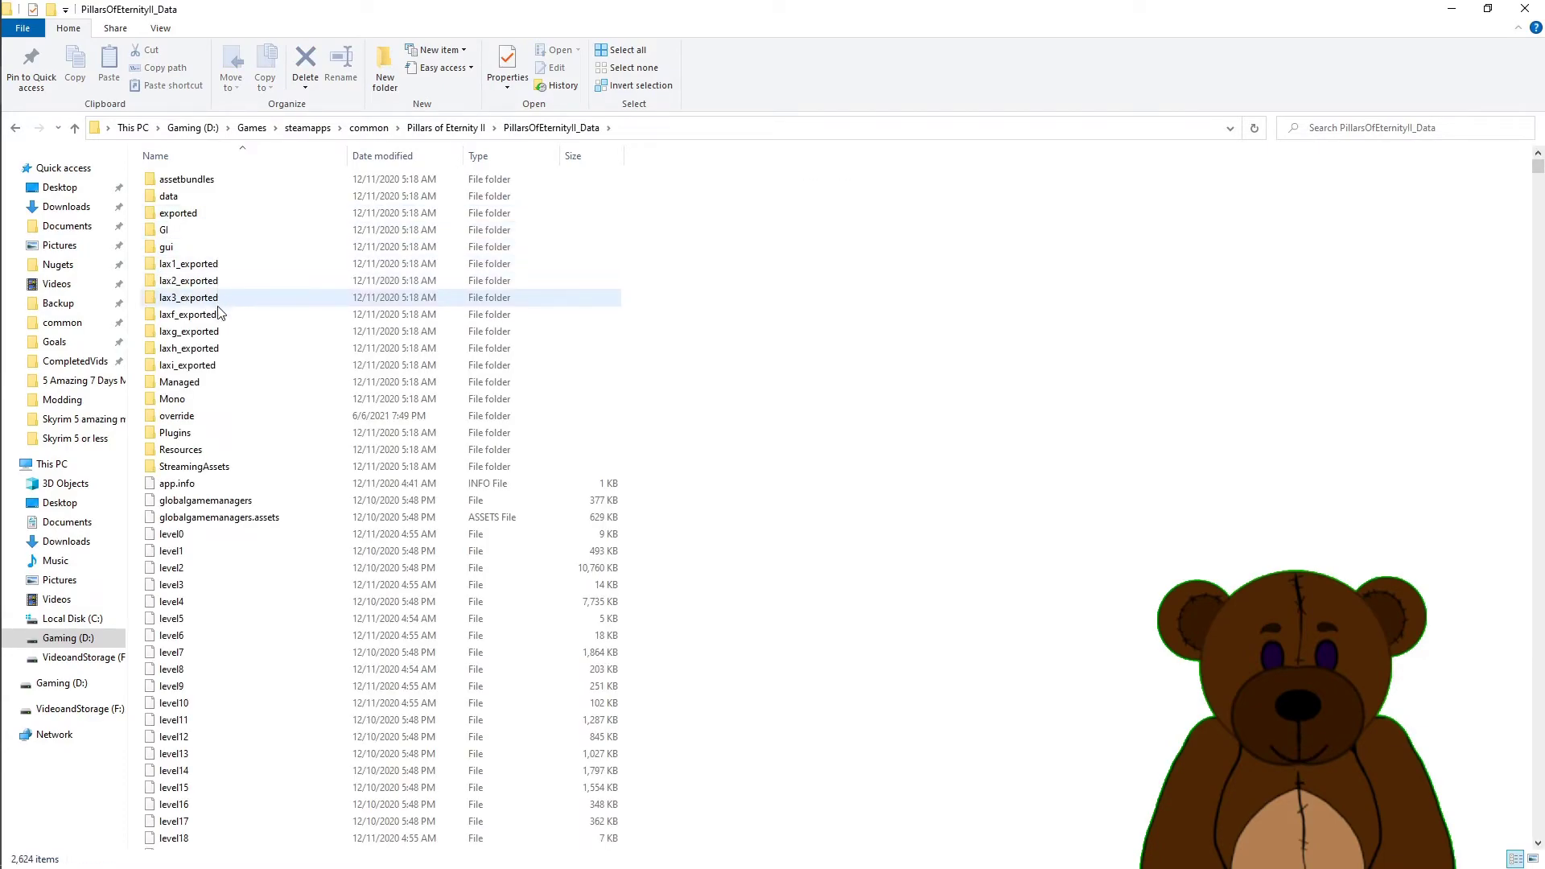
pyautogui.doubleClick(193, 416)
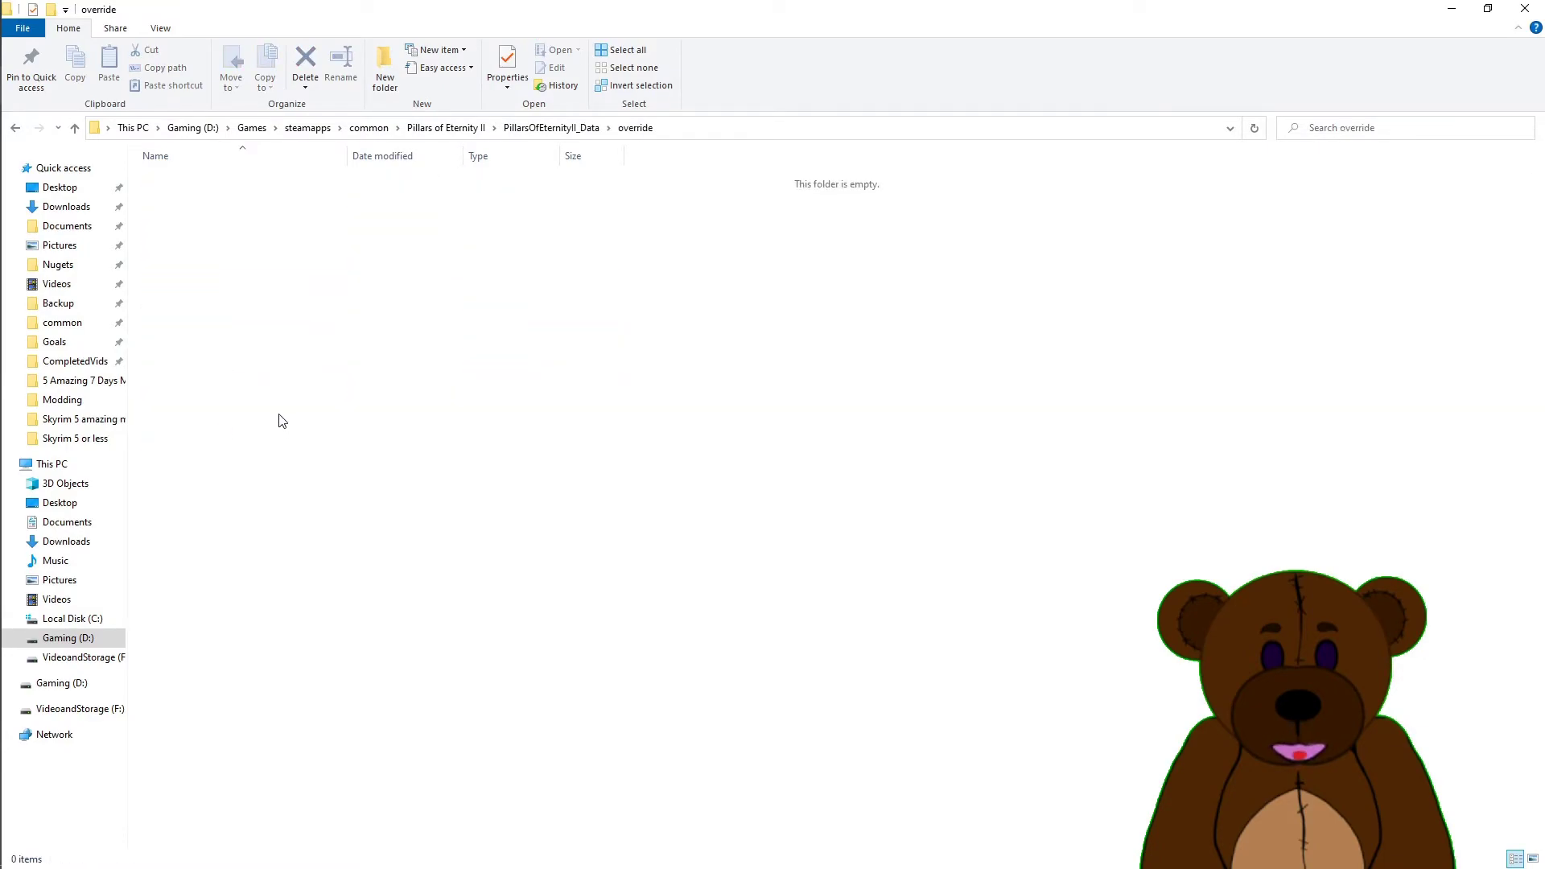
# Switch to Chrome, open the downloaded ExtraQuickbarSize zip, and check the files inside its ExtraQuickbarSize folder.
pyautogui.press('super')
pyautogui.moveTo(24, 119)
pyautogui.click(137, 195)
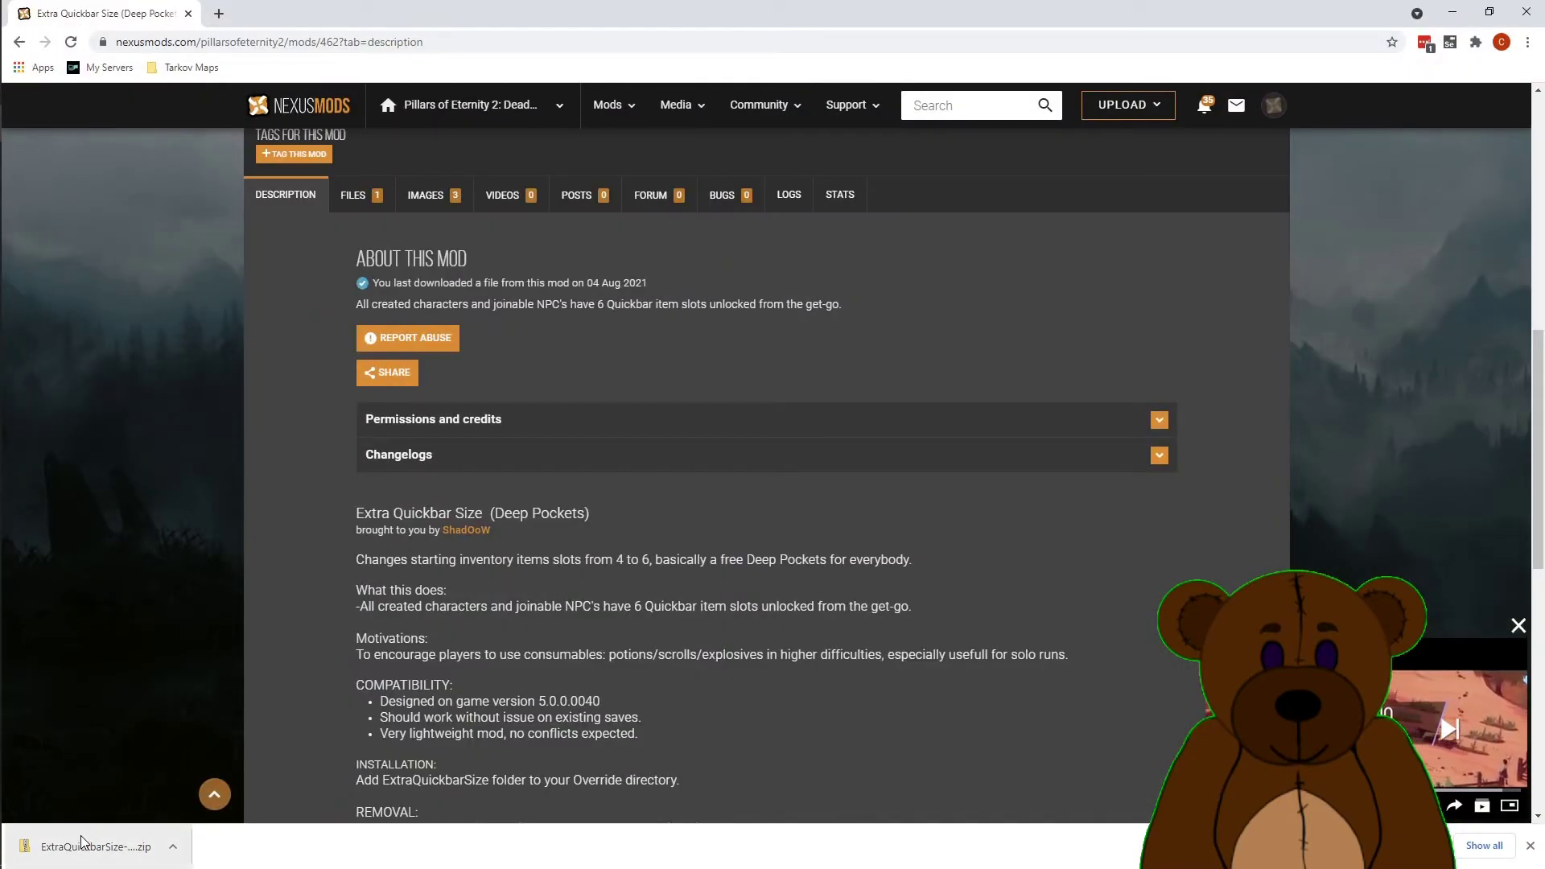
pyautogui.rightClick(80, 841)
pyautogui.click(142, 746)
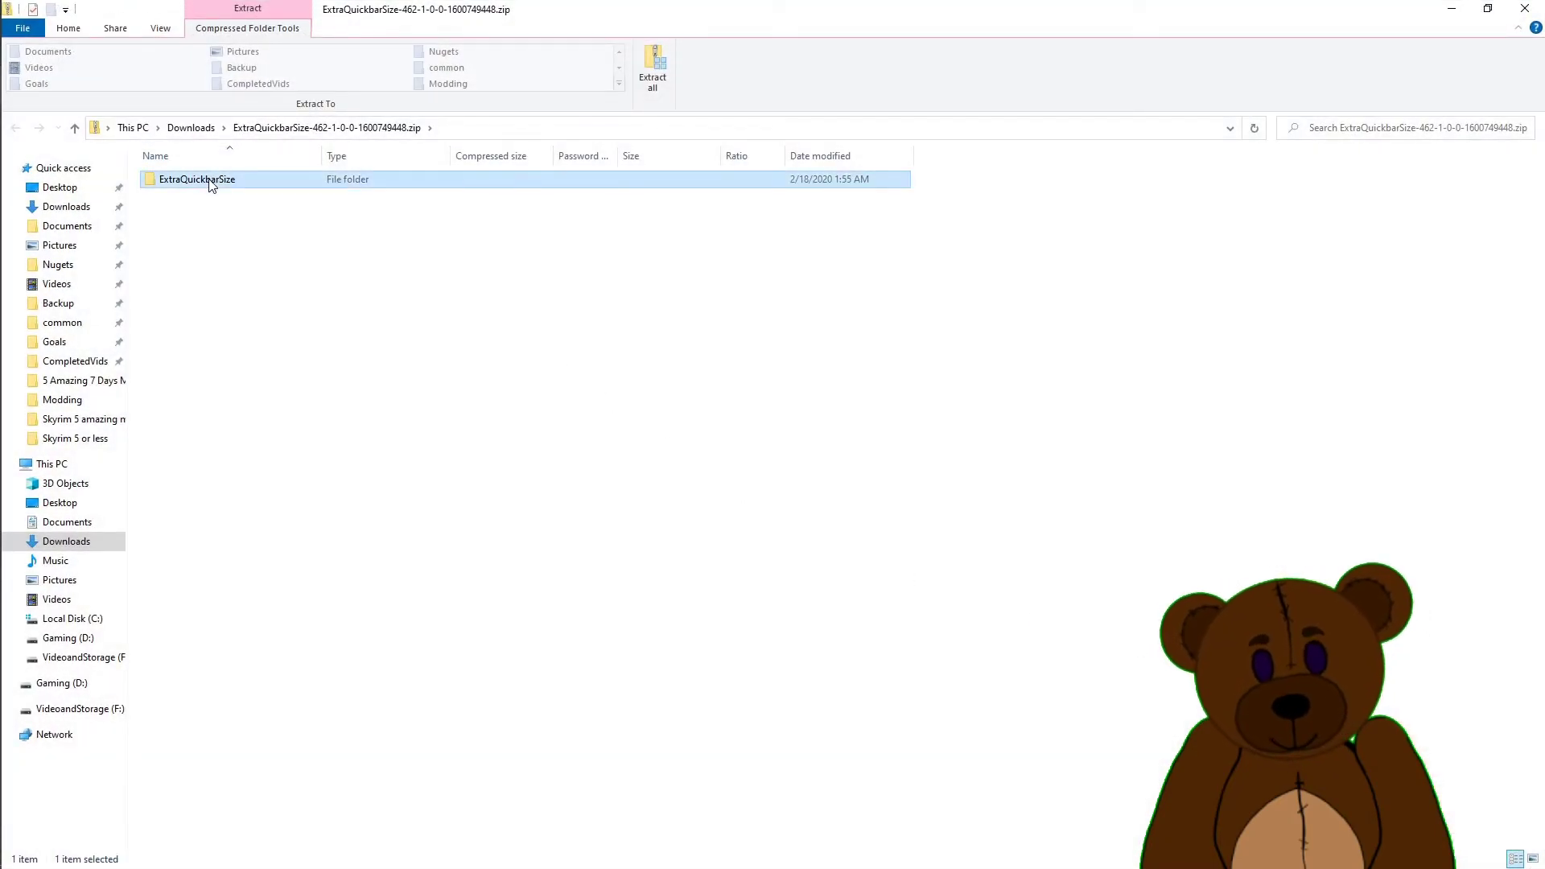
pyautogui.click(231, 179)
pyautogui.doubleClick(231, 179)
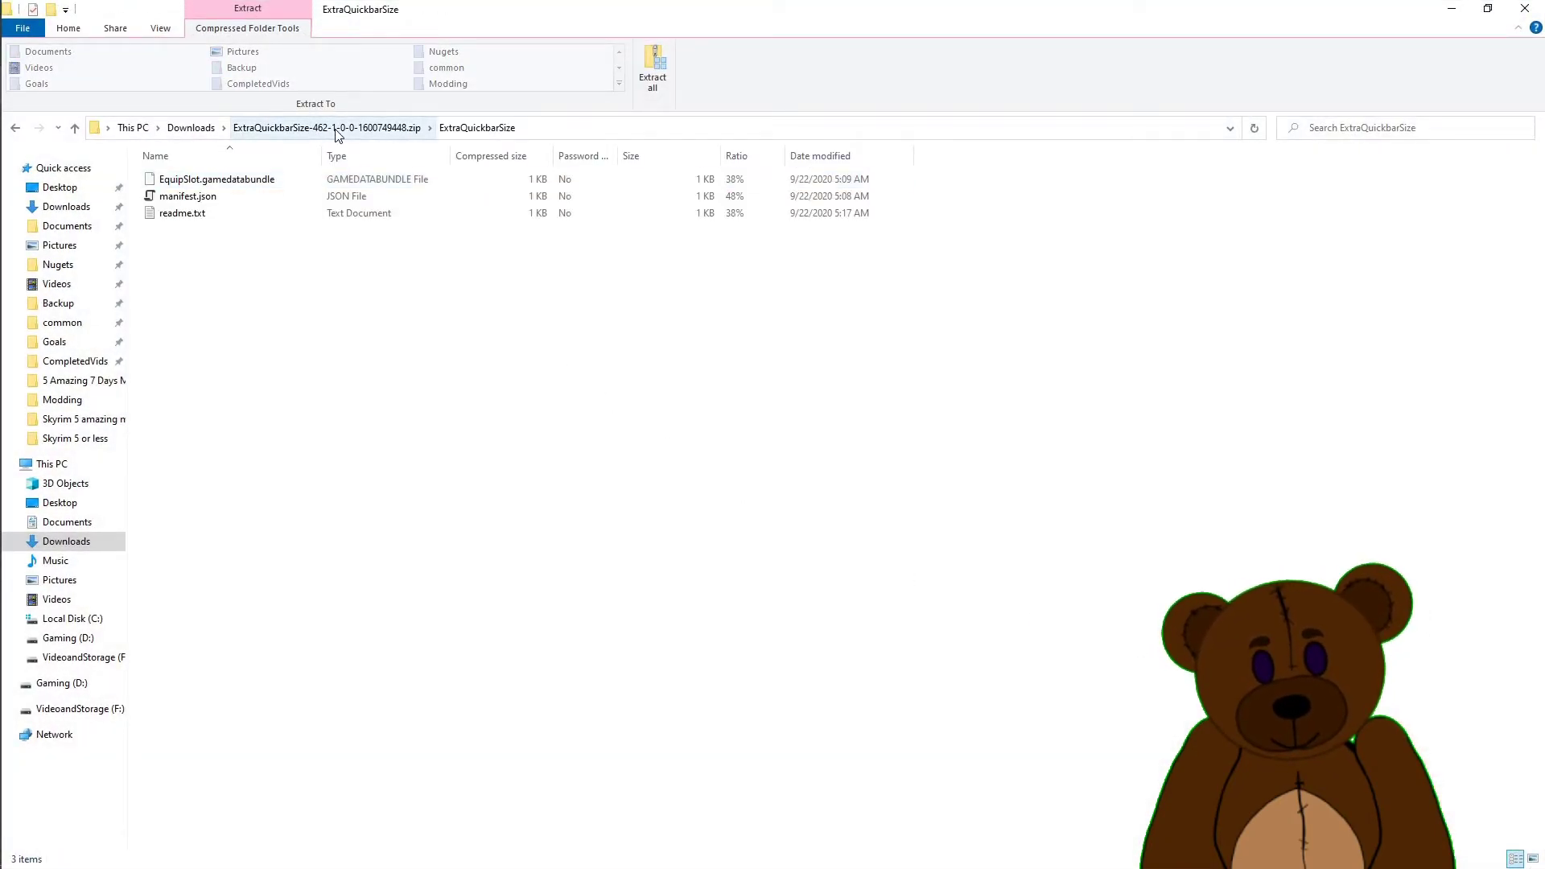
pyautogui.click(290, 127)
# Copy the ExtraQuickbarSize folder from the zip into the game's override folder, and close the File Explorer window.
pyautogui.rightClick(197, 181)
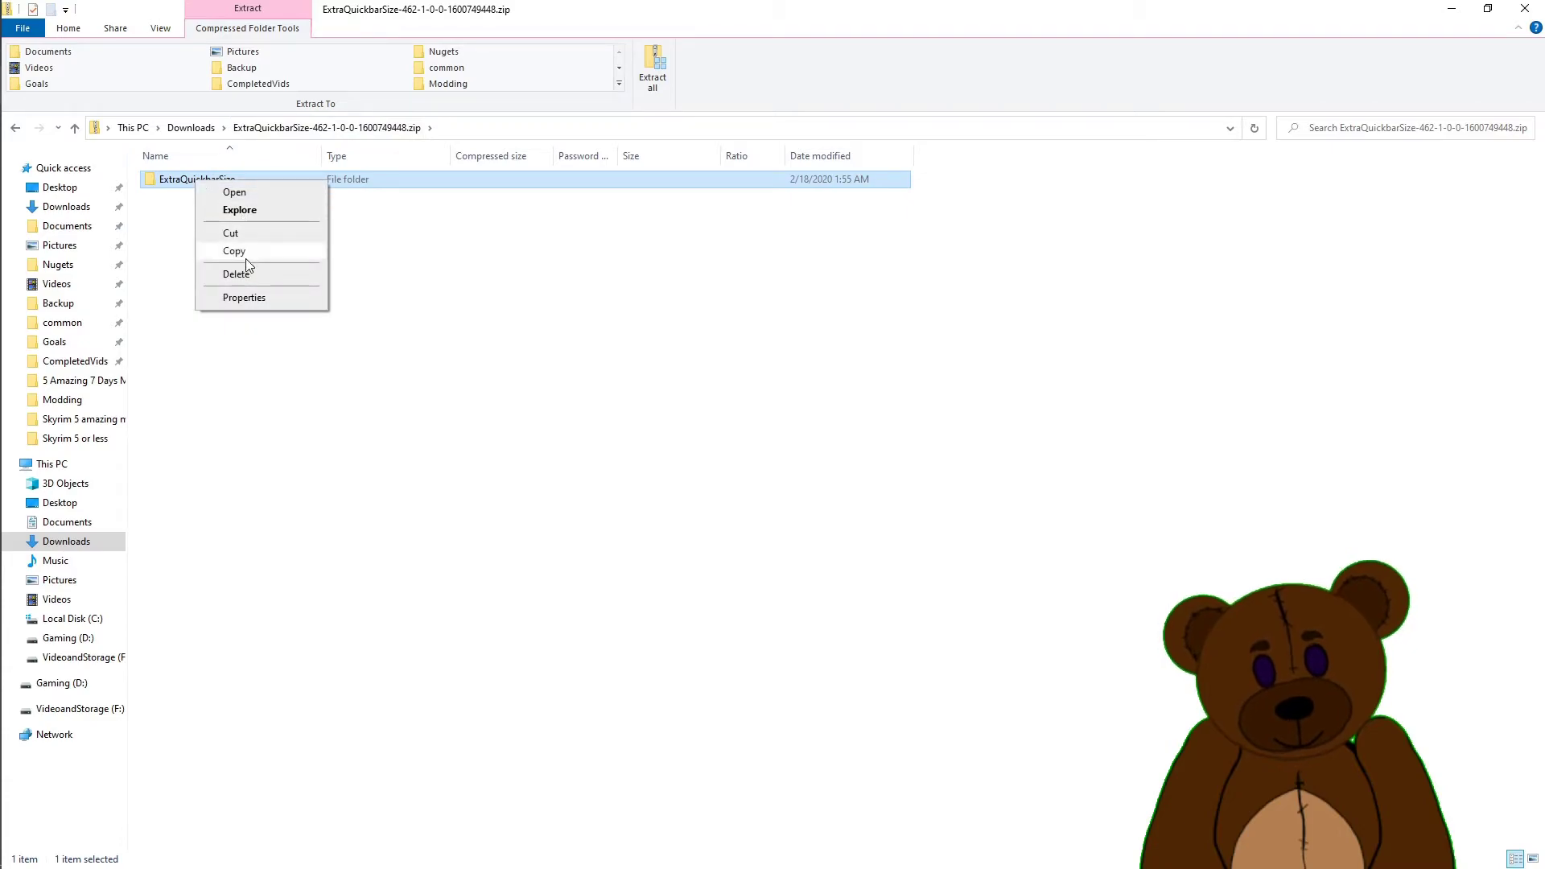
pyautogui.click(234, 251)
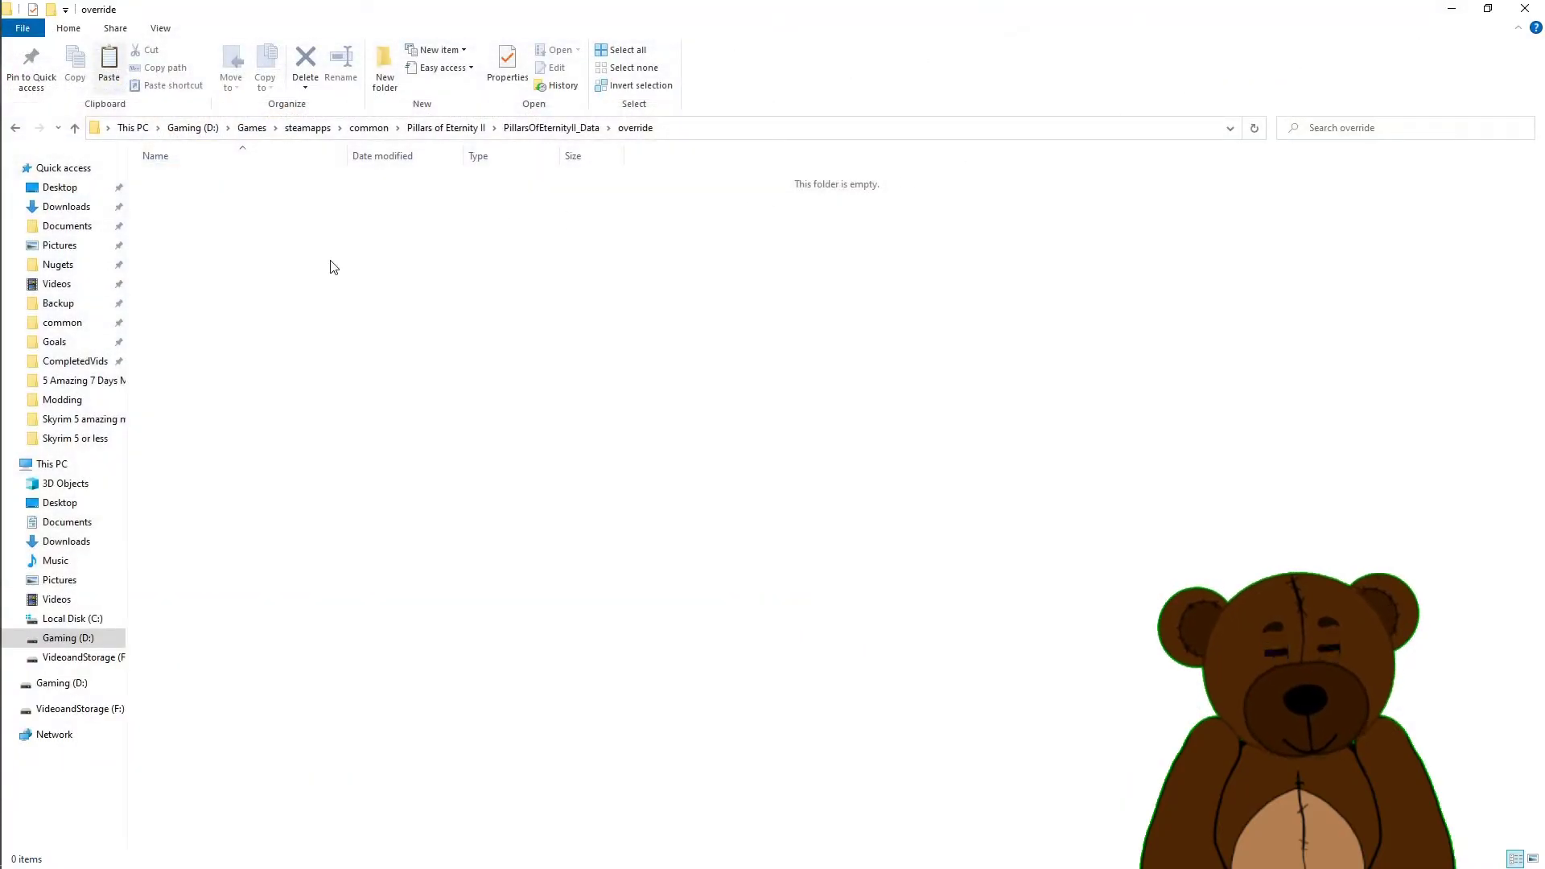
pyautogui.rightClick(334, 267)
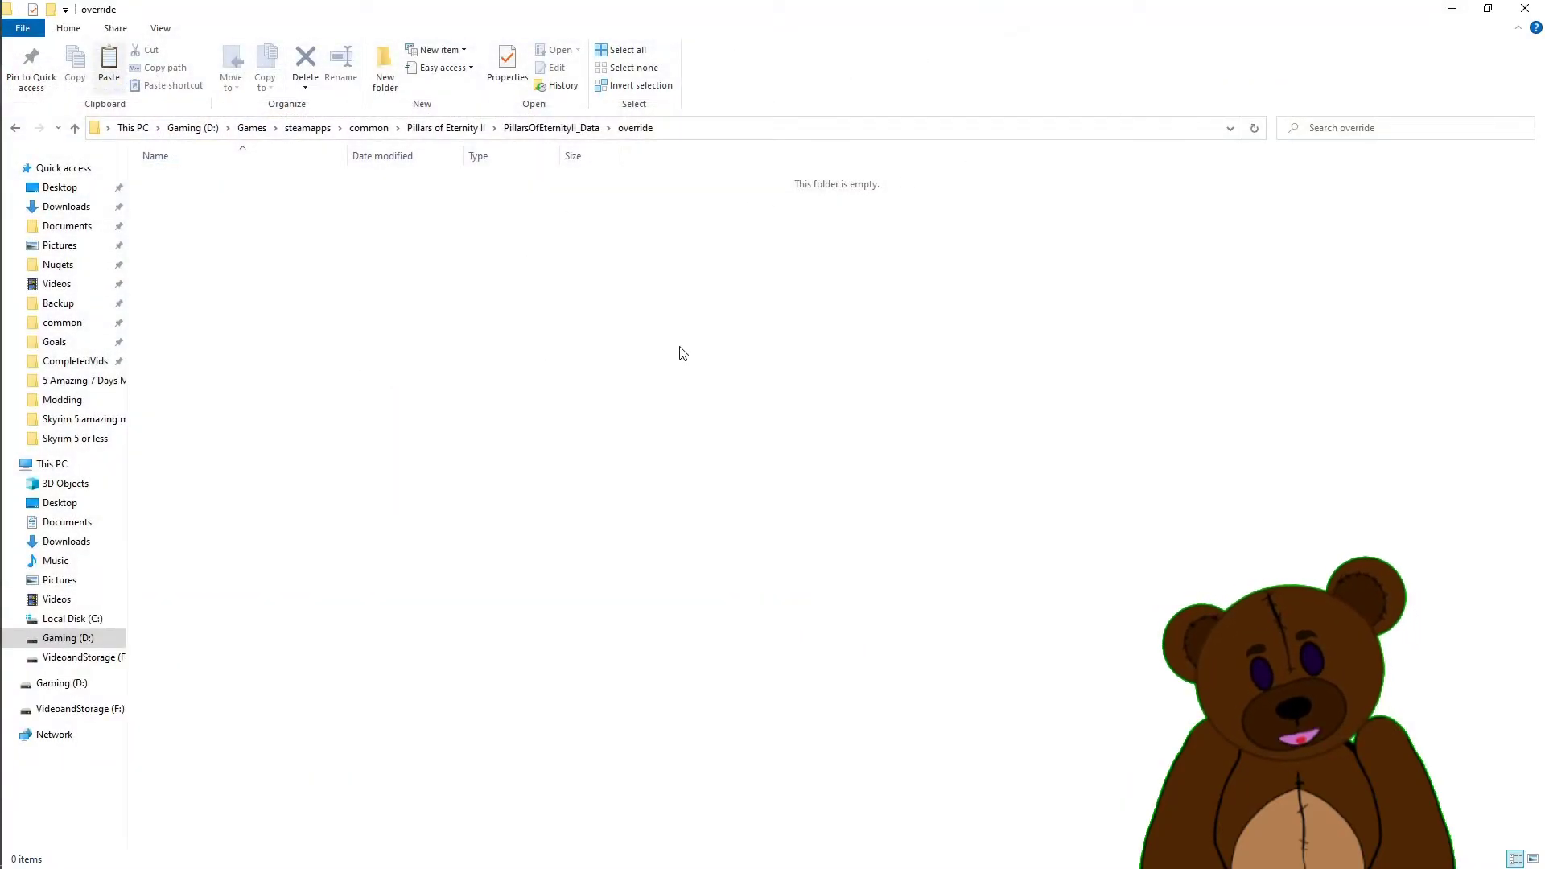
pyautogui.hotkey('ctrl', 'v')
pyautogui.click(1524, 9)
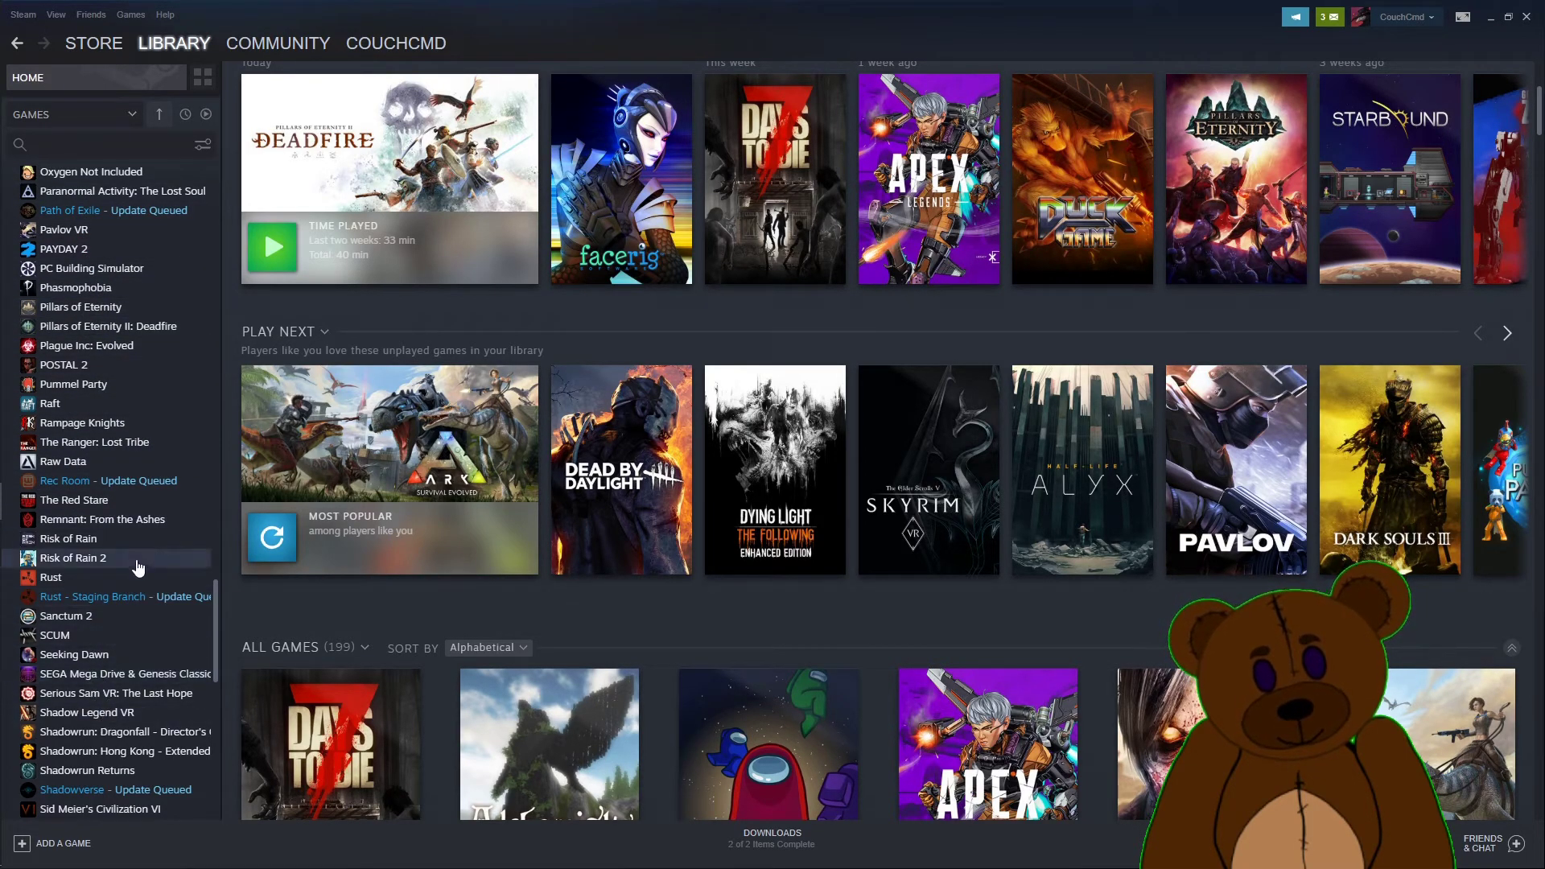
# Launch Pillars of Eternity II: Deadfire from Steam and inspect the Watcher's quick item slots in the inventory.
pyautogui.click(96, 325)
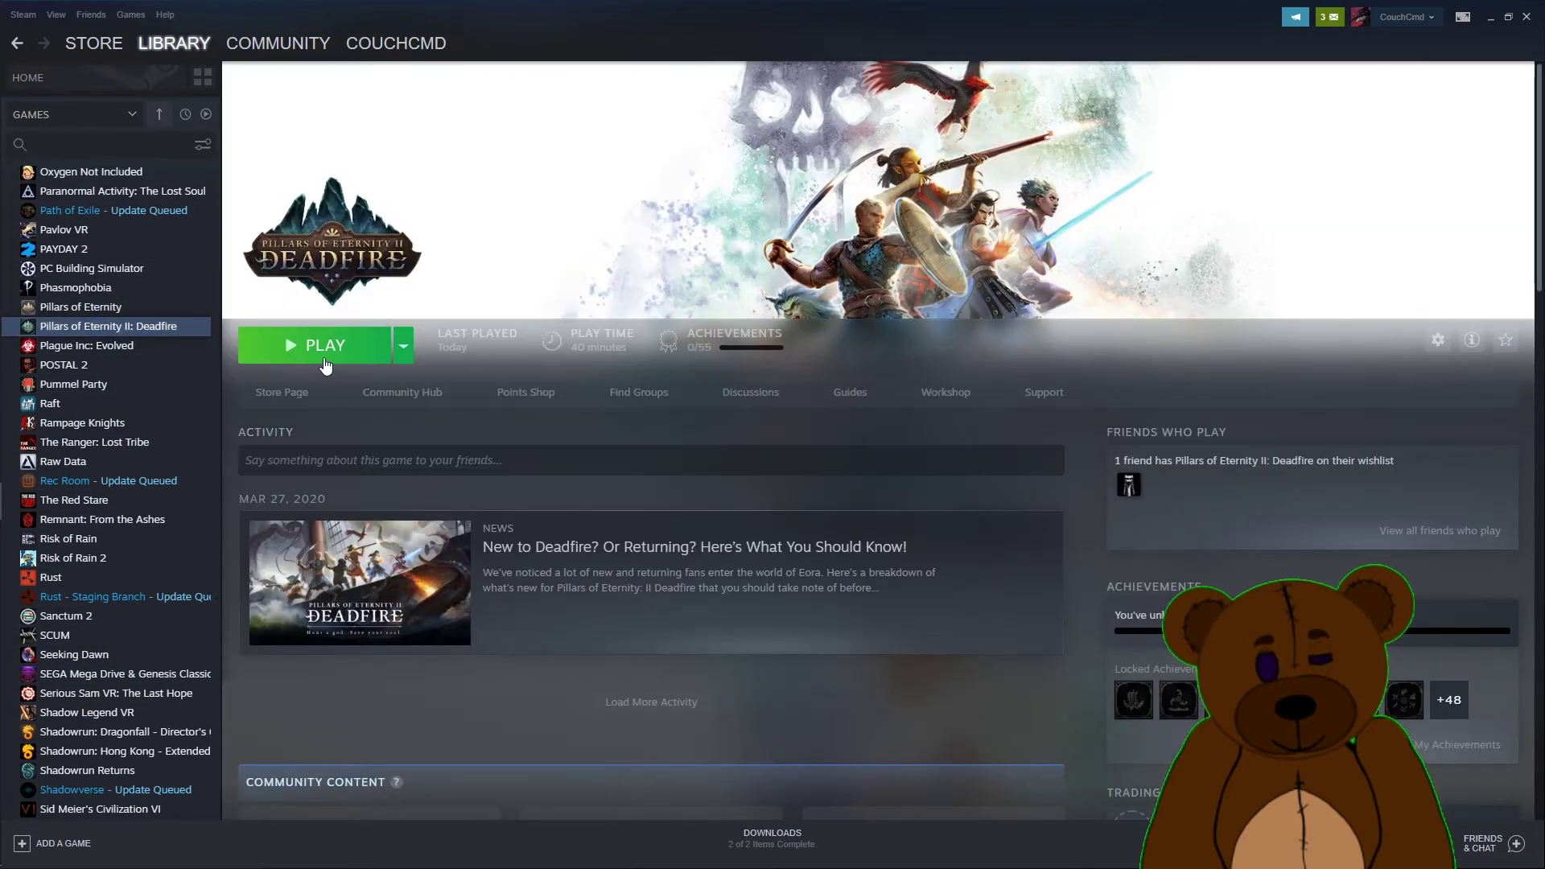
pyautogui.click(324, 346)
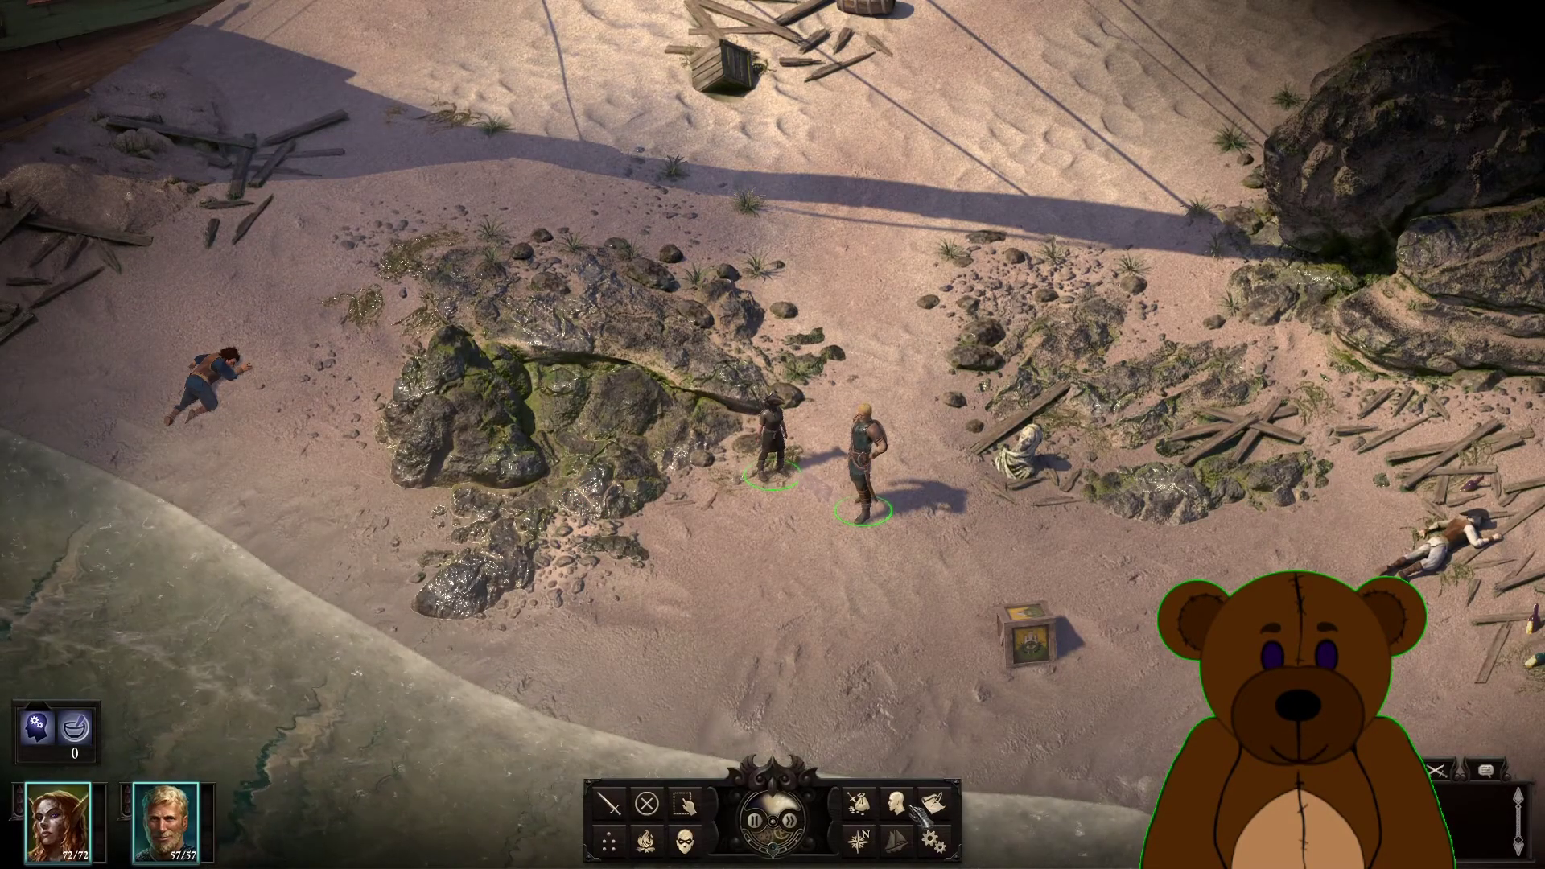
pyautogui.click(859, 802)
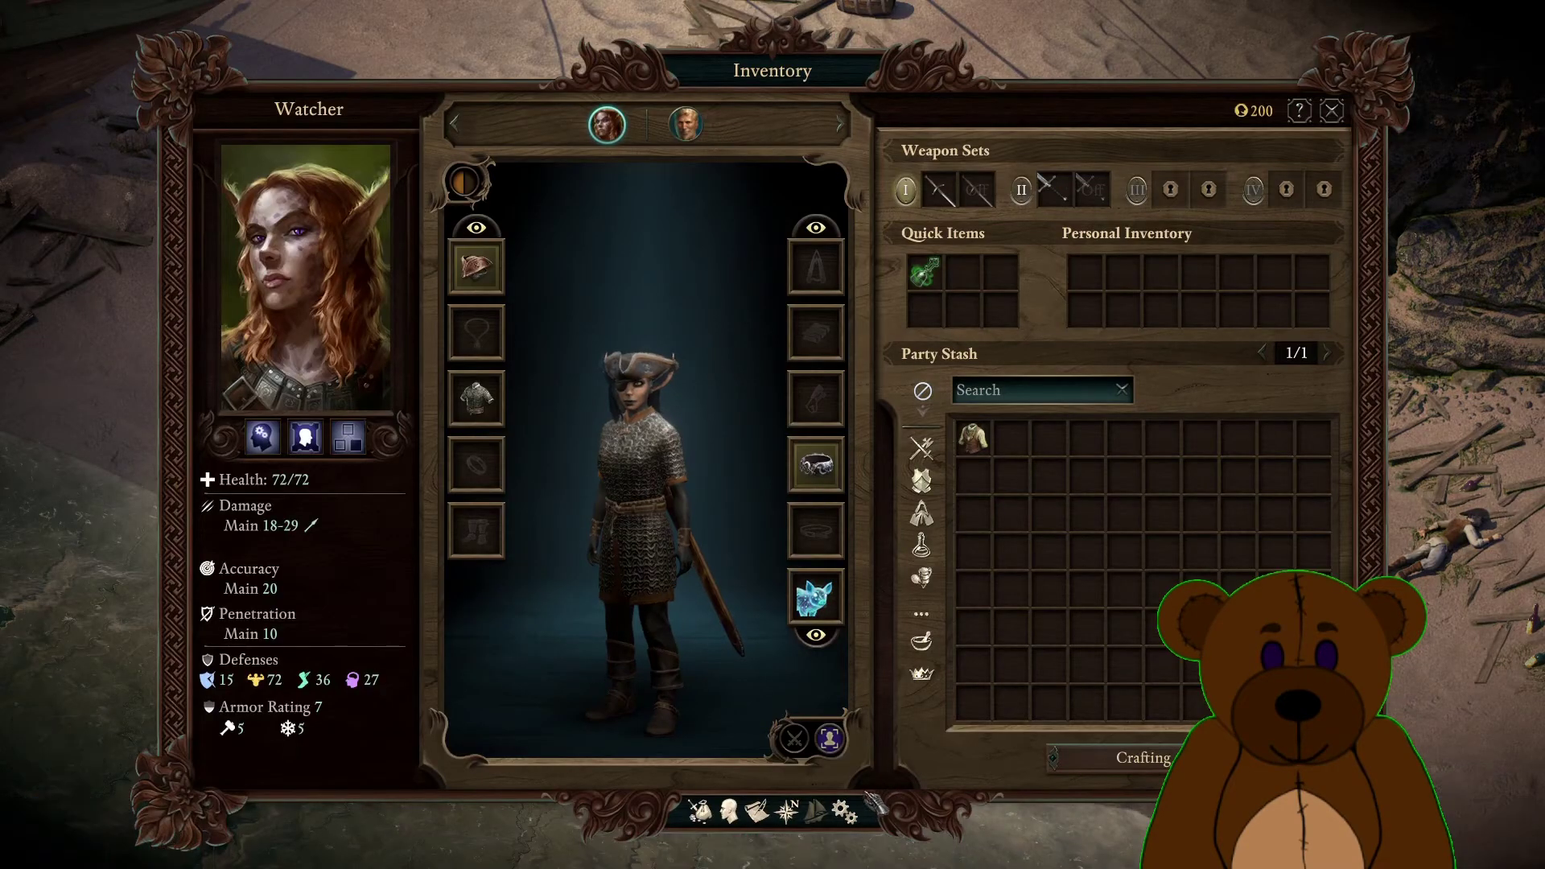
pyautogui.click(1333, 111)
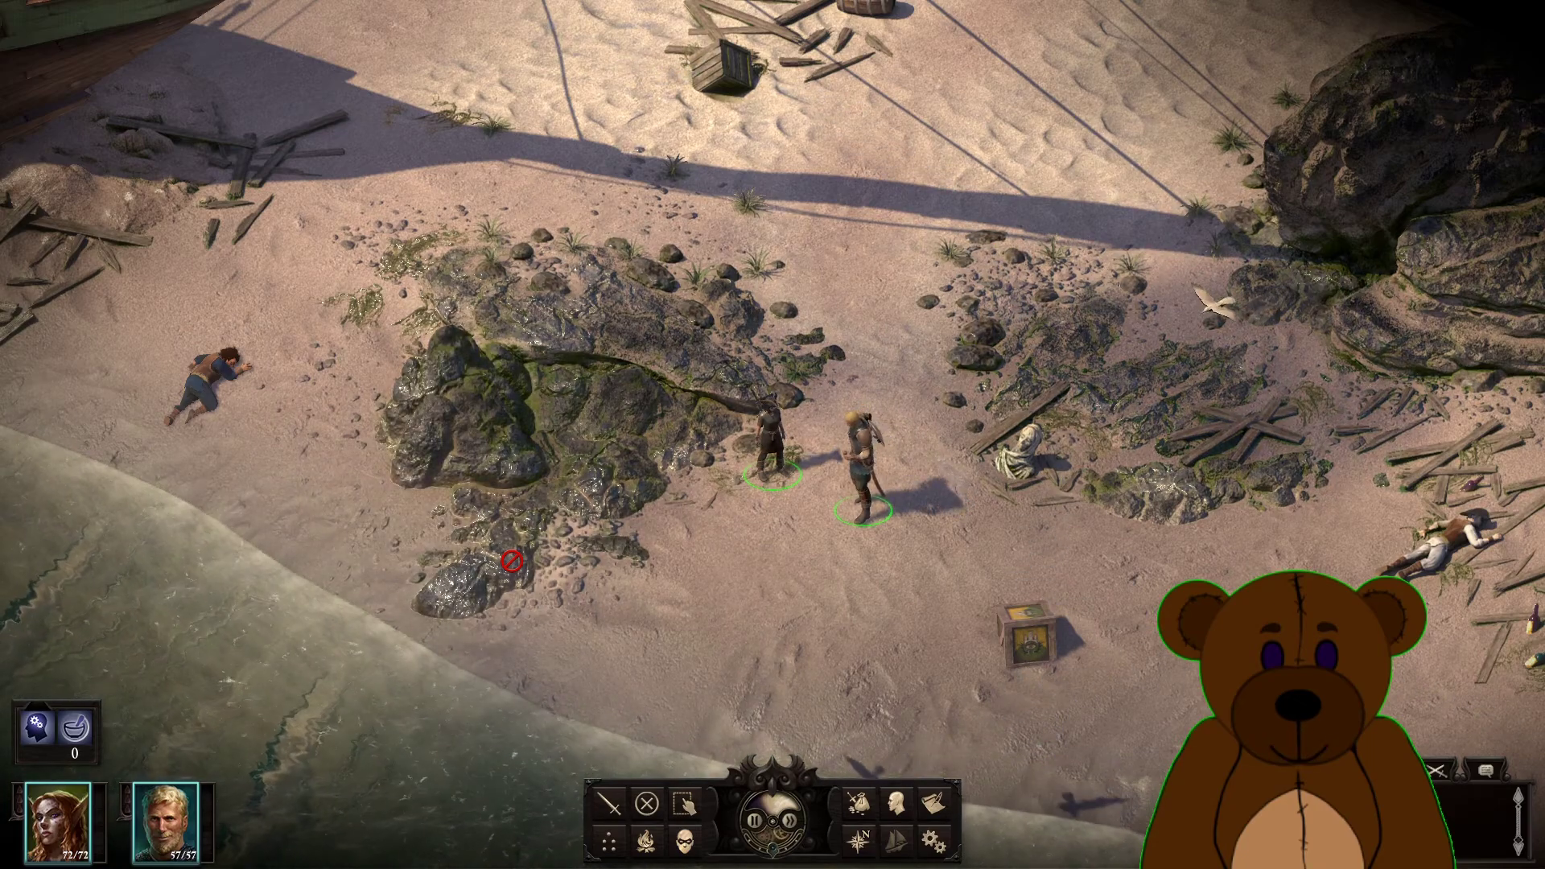
pyautogui.scroll(-3, 772, 435)
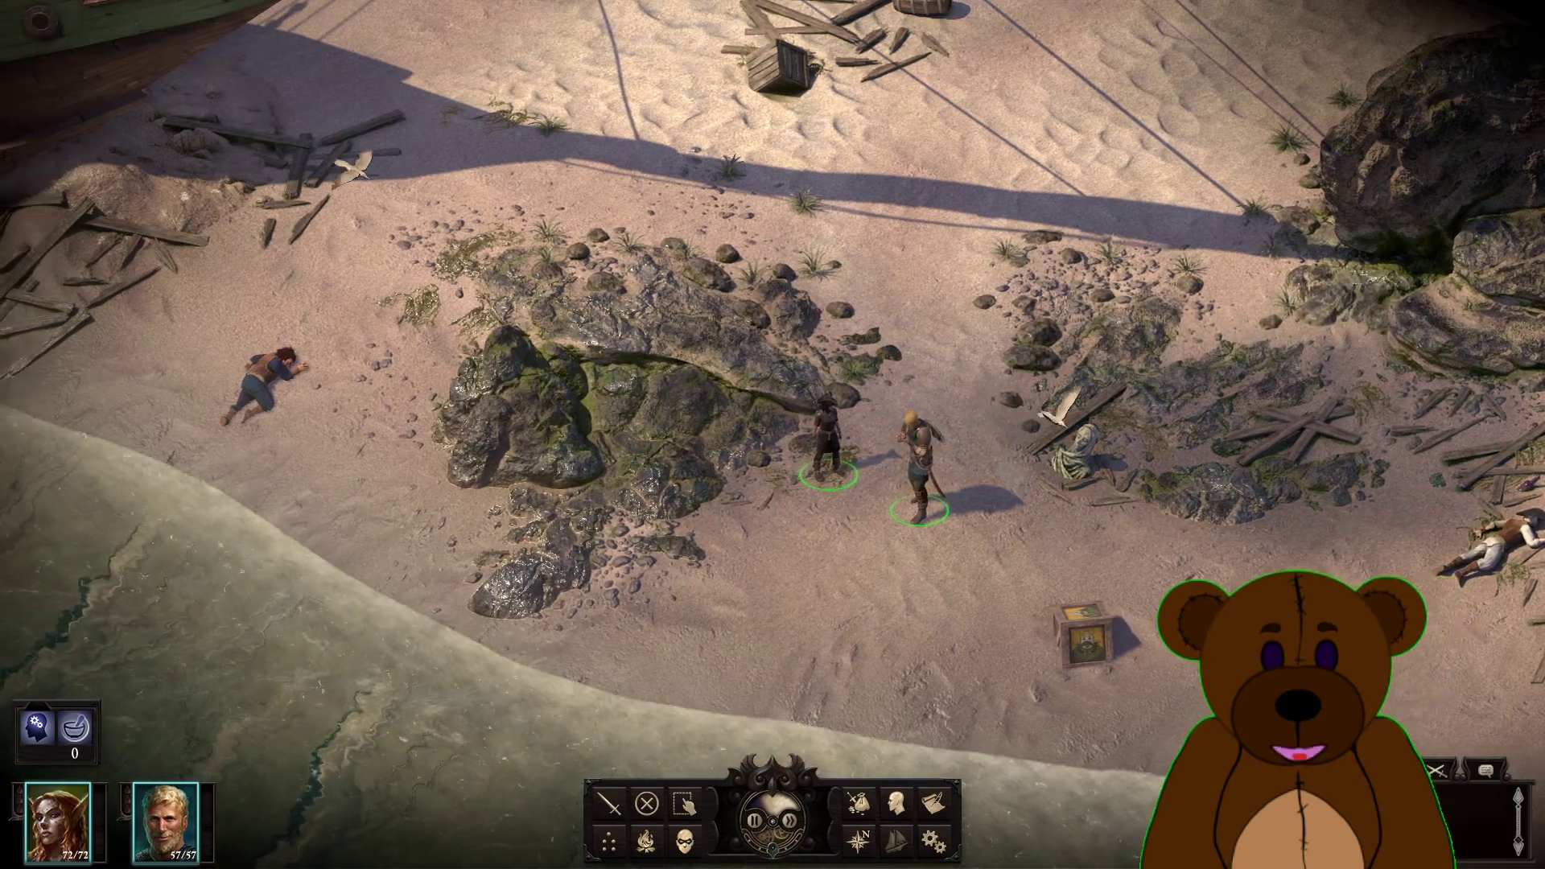